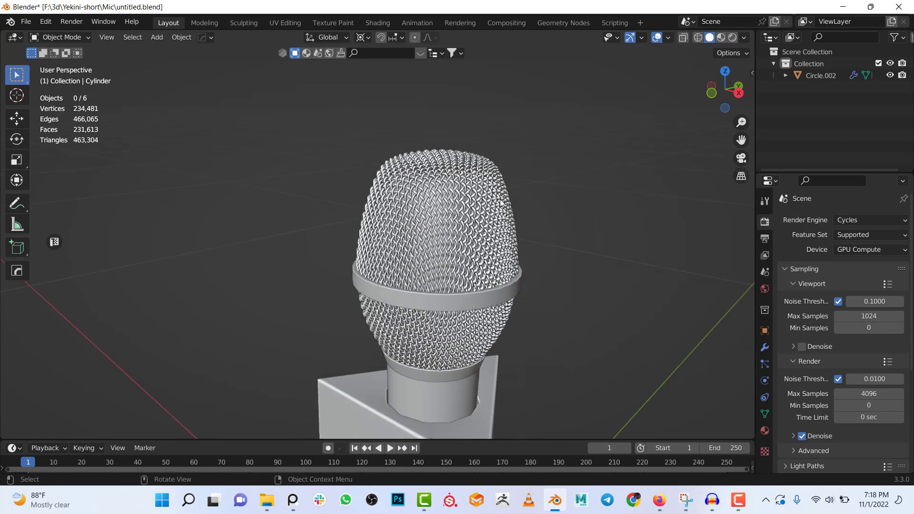
# Step: Start a new General scene without saving the changes to the microphone file
pyautogui.hotkey('ctrl', 'n')
pyautogui.click(500, 199)
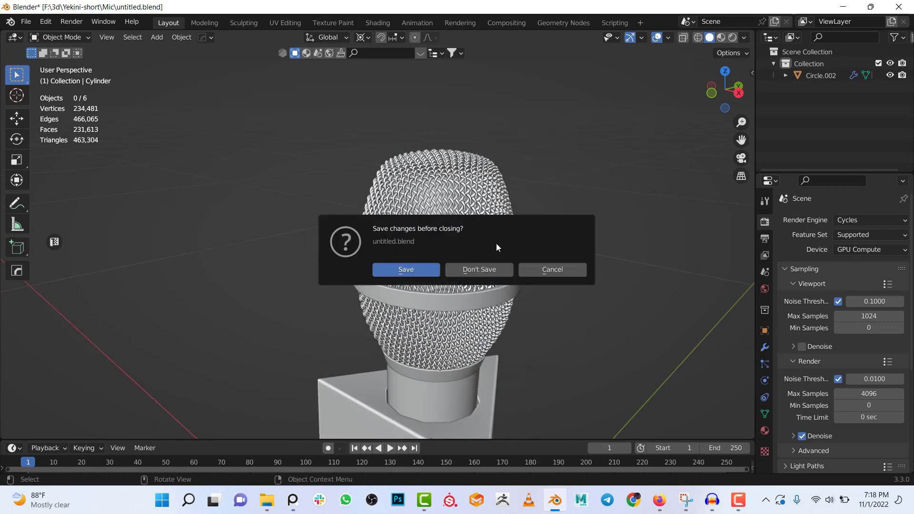
pyautogui.click(485, 270)
pyautogui.scroll(-3, 456, 245)
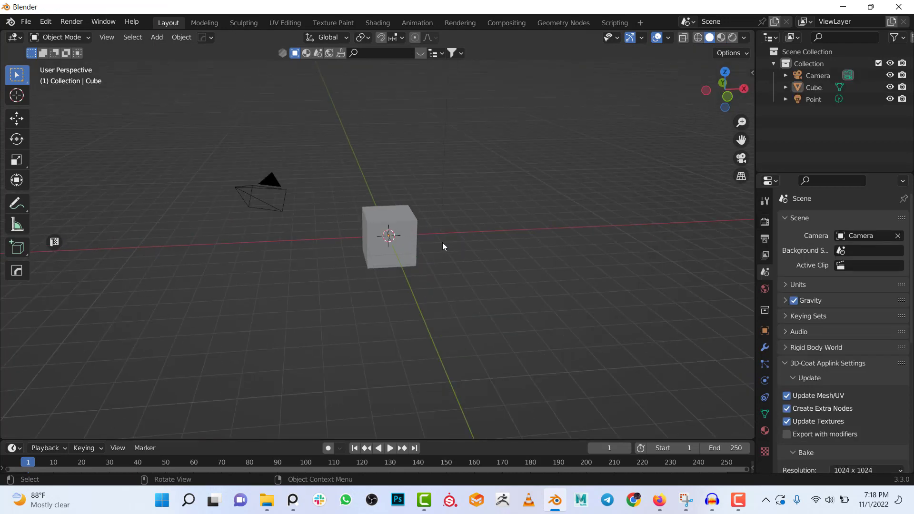
# Step: Delete the default camera and the point light from the scene
pyautogui.click(286, 196)
pyautogui.scroll(-3, 426, 182)
pyautogui.keyDown('shift'); pyautogui.click(419, 133); pyautogui.keyUp('shift')
pyautogui.scroll(3, 424, 163)
pyautogui.press('x')
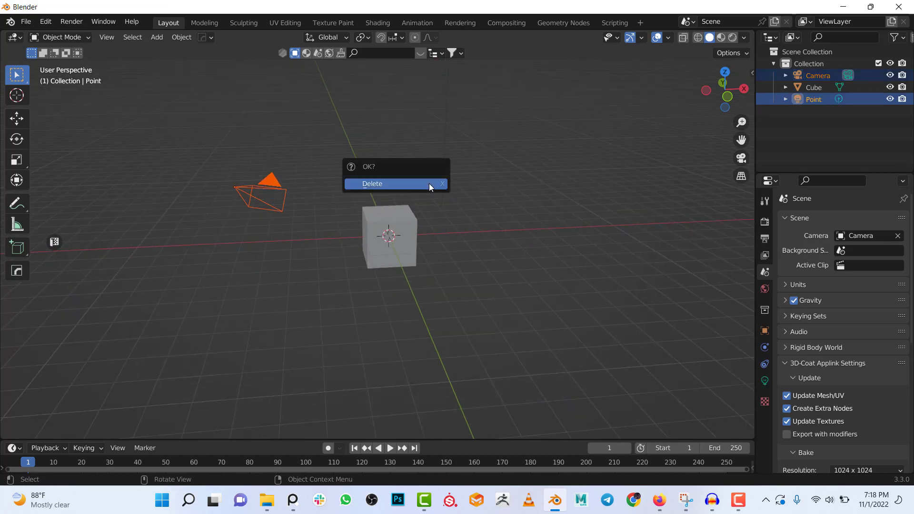
pyautogui.click(429, 184)
# Step: Add a level 2 Subdivision Surface modifier to the cube and apply it
pyautogui.scroll(-3, 434, 204)
pyautogui.press('KP_1')
pyautogui.scroll(4, 403, 212)
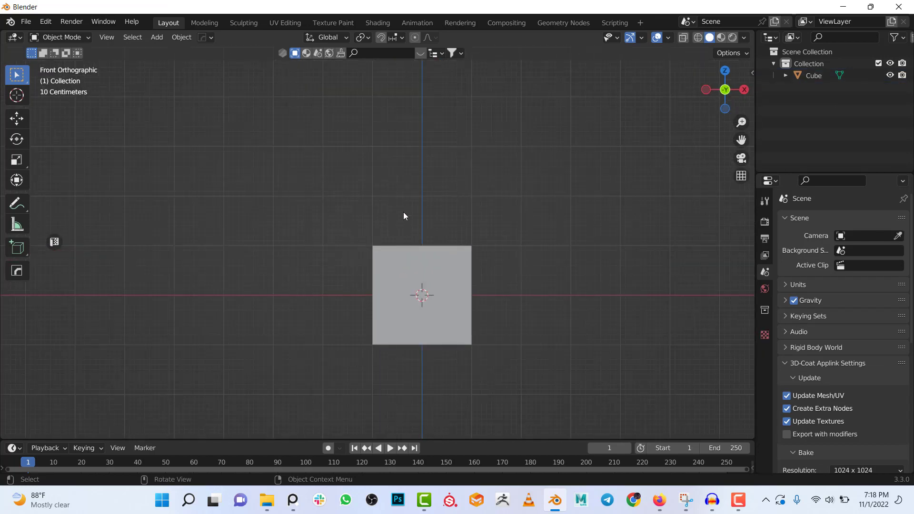
pyautogui.click(417, 273)
pyautogui.keyDown('shift'); pyautogui.scroll(-2, 447, 226); pyautogui.keyUp('shift')
pyautogui.scroll(3, 460, 257)
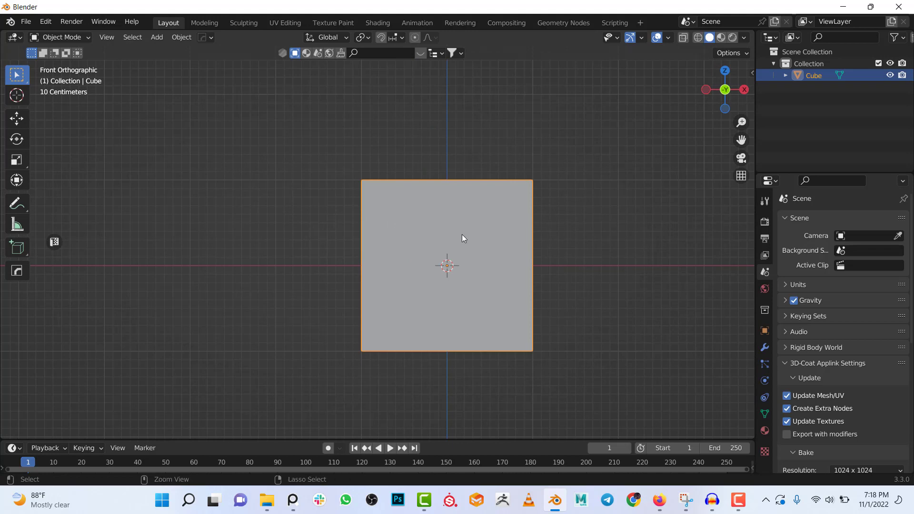
pyautogui.hotkey('ctrl', '2')
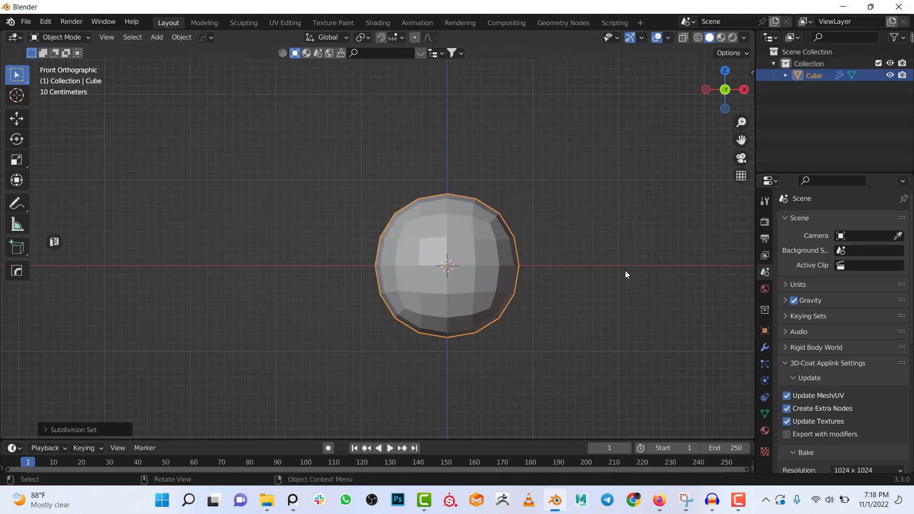
pyautogui.click(764, 347)
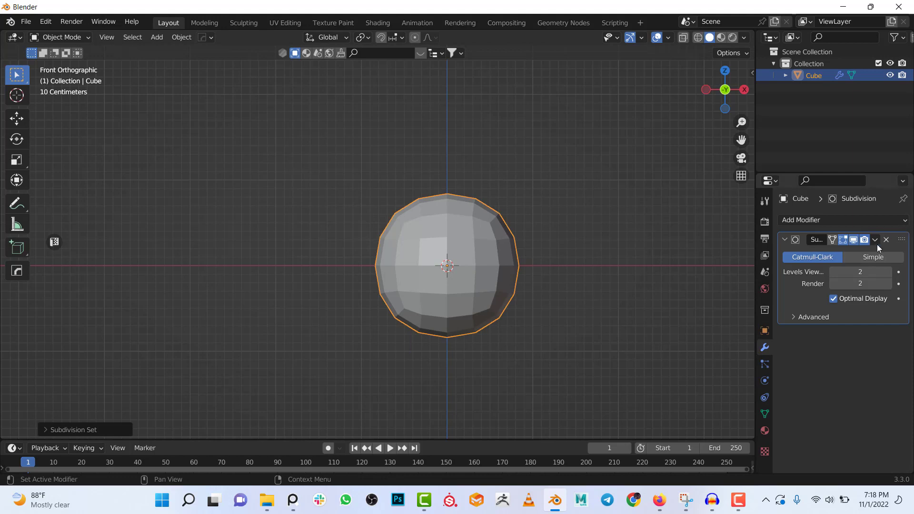
pyautogui.click(874, 239)
pyautogui.click(855, 252)
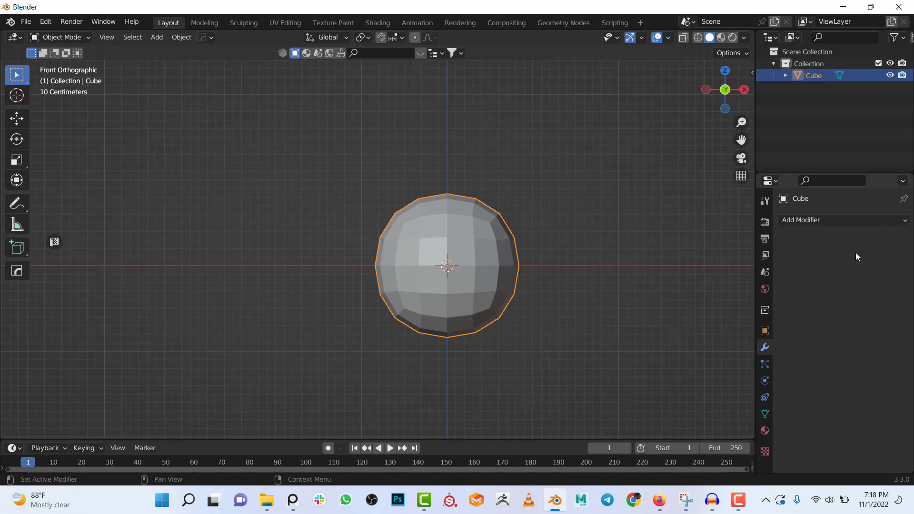
# Step: In Edit Mode with X-ray on, delete the lower part of the sphere to leave a dome ending at the horizontal axis
pyautogui.press('Tab')
pyautogui.scroll(2, 484, 259)
pyautogui.keyDown('shift'); pyautogui.moveTo(498, 264); pyautogui.dragTo(483, 253, button='middle'); pyautogui.keyUp('shift')
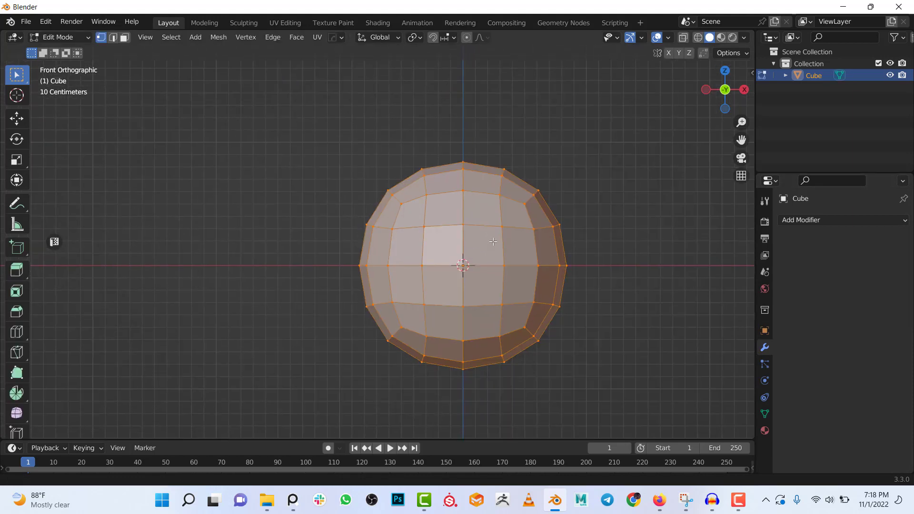
pyautogui.hotkey('alt', 'z')
pyautogui.moveTo(330, 259); pyautogui.dragTo(659, 410)
pyautogui.press('x')
pyautogui.click(580, 334)
pyautogui.scroll(-3, 508, 253)
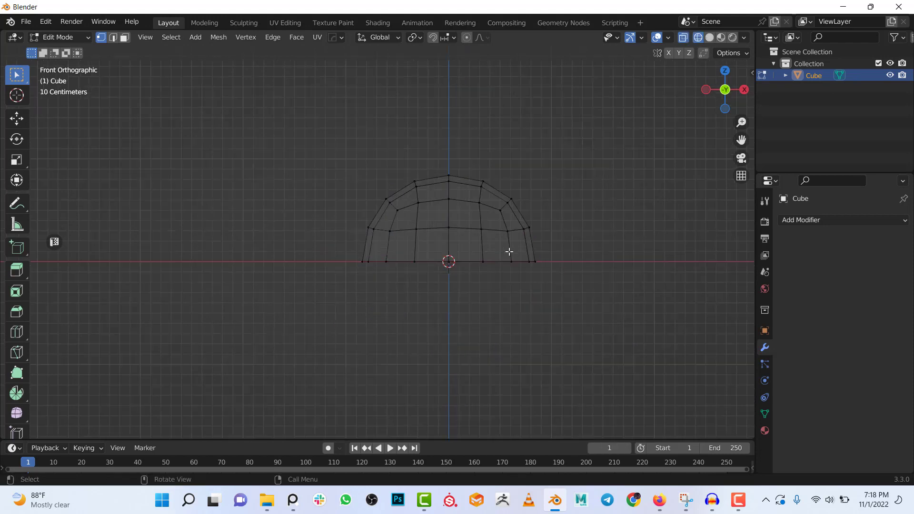
# Step: Set the pivot point to 3D Cursor and stretch the whole dome upward along Z from its base
pyautogui.scroll(2, 471, 247)
pyautogui.keyDown('shift'); pyautogui.moveTo(485, 214); pyautogui.dragTo(457, 235, button='middle'); pyautogui.keyUp('shift')
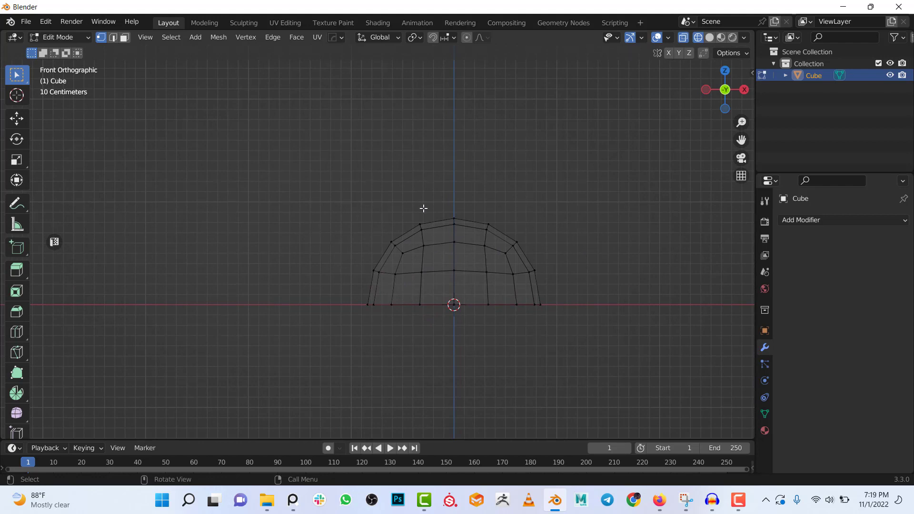
pyautogui.press('a')
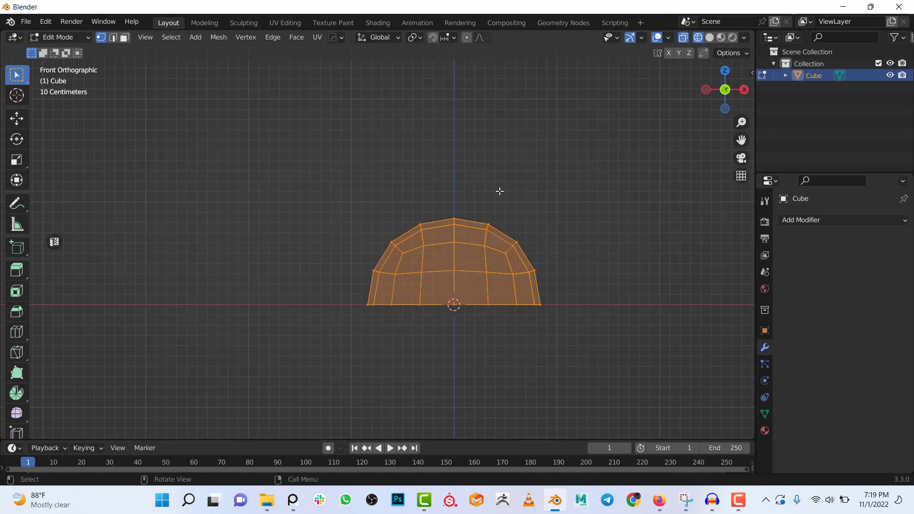
pyautogui.press('.')
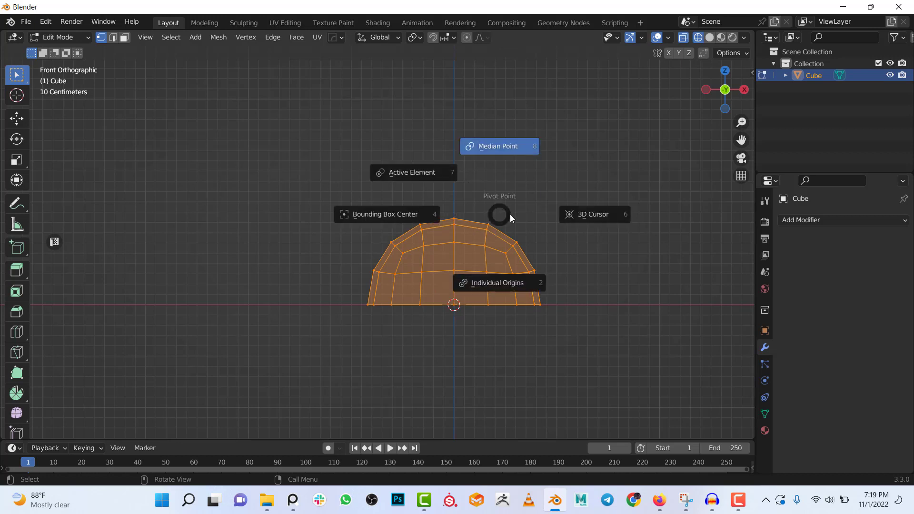
pyautogui.click(585, 213)
pyautogui.keyDown('shift'); pyautogui.moveTo(506, 286); pyautogui.dragTo(514, 271, button='middle'); pyautogui.keyUp('shift')
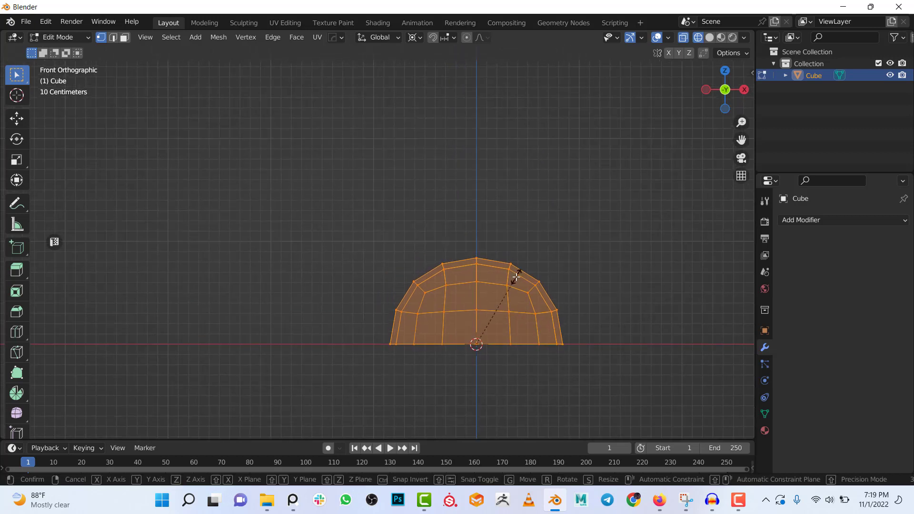
pyautogui.press('s')
pyautogui.press('z')
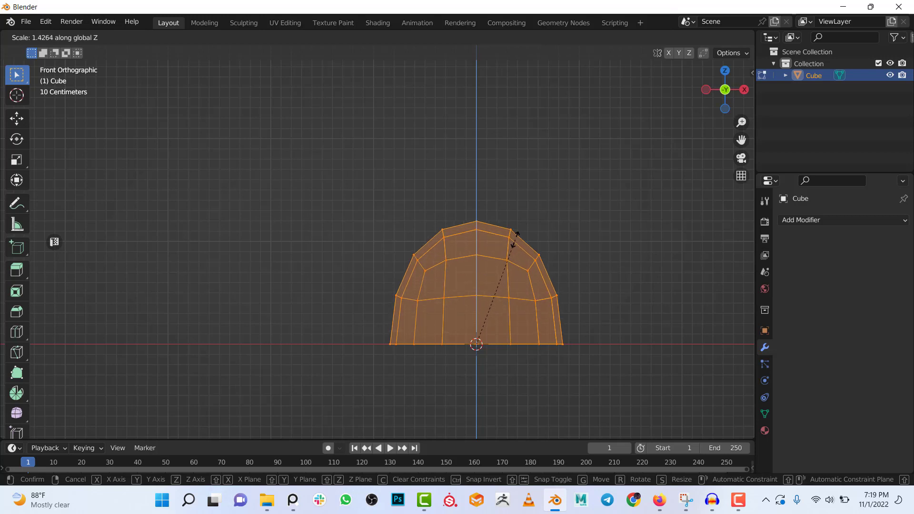
pyautogui.click(515, 248)
# Step: Flatten the first edge loop above the dome's base along Z, using Median Point as the pivot
pyautogui.hotkey('alt', 'a')
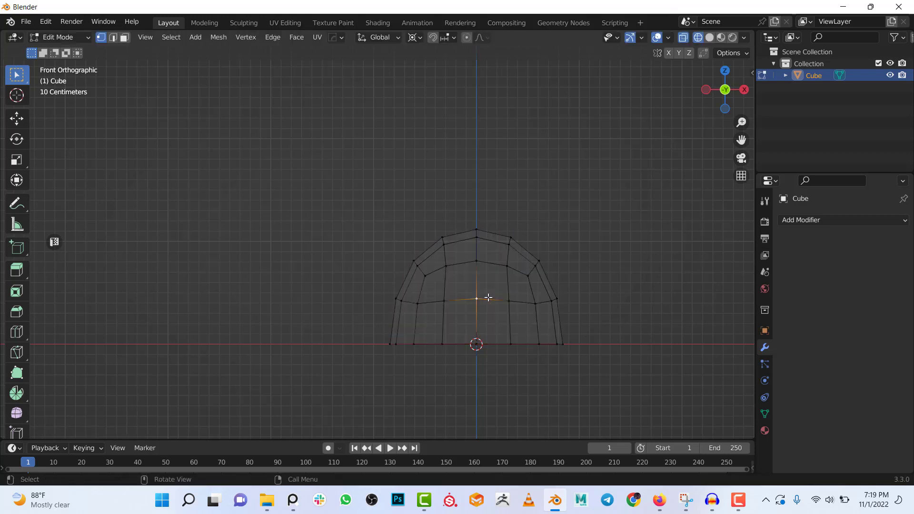
pyautogui.keyDown('alt'); pyautogui.click(488, 298); pyautogui.keyUp('alt')
pyautogui.write('sz0')
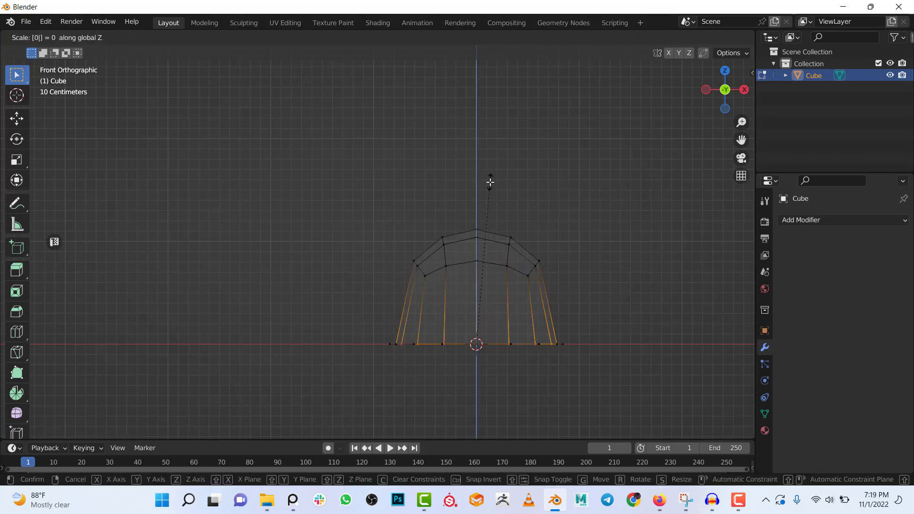
pyautogui.press('Escape')
pyautogui.press('.')
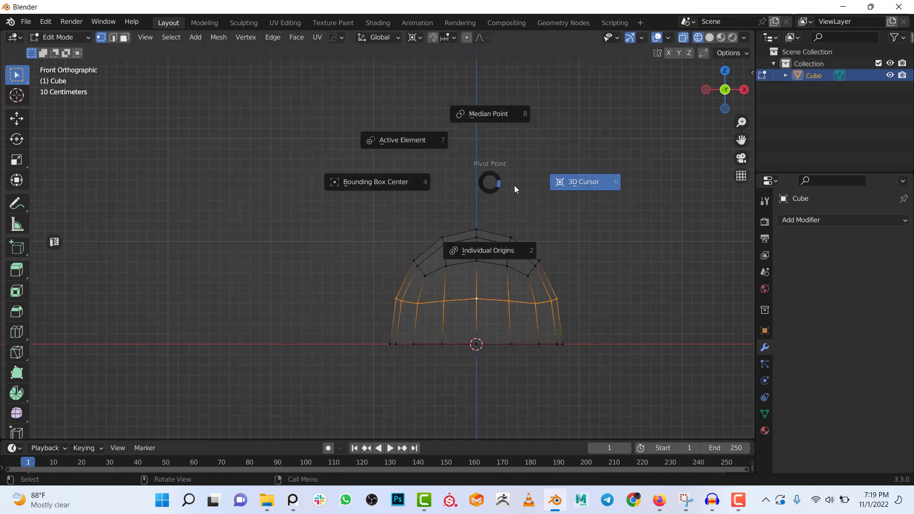
pyautogui.click(489, 116)
pyautogui.press('s')
pyautogui.press('z')
pyautogui.click(501, 198)
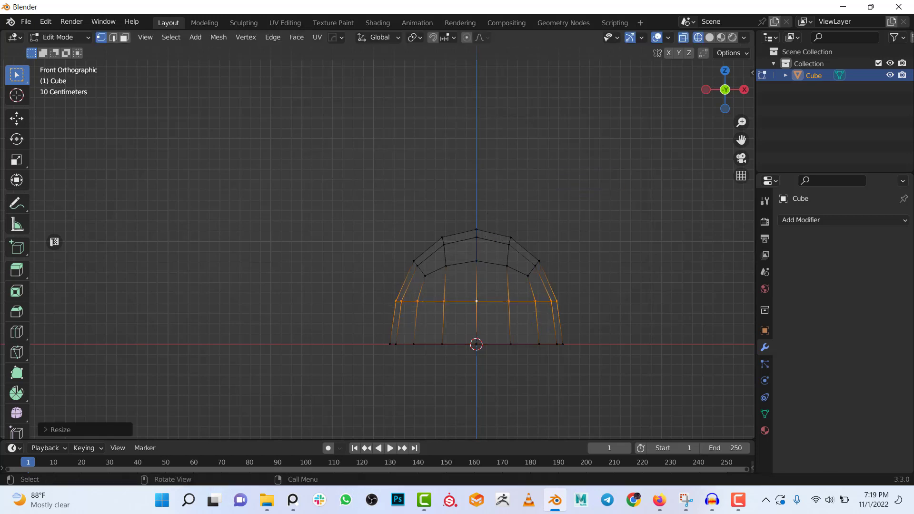
# Step: Move the flattened edge loop slightly upward along Z
pyautogui.scroll(1, 487, 274)
pyautogui.press('g')
pyautogui.press('z')
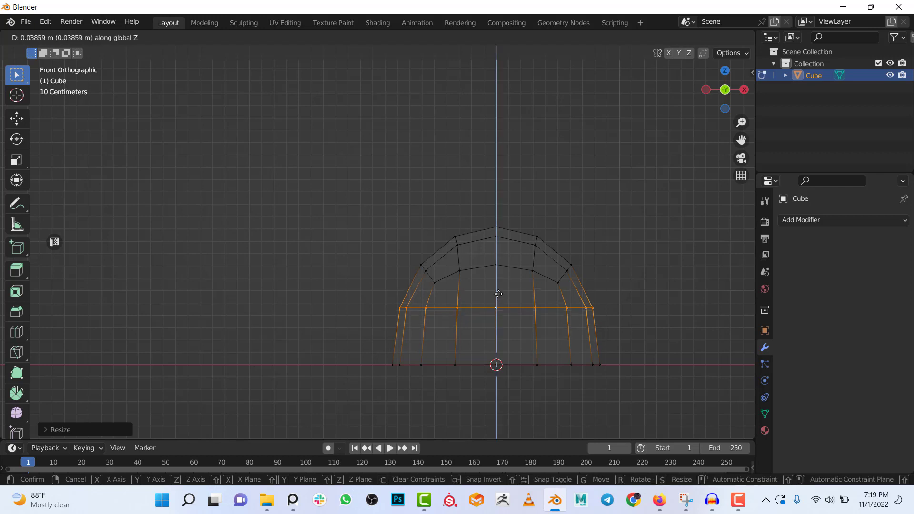
pyautogui.click(495, 277)
# Step: Select the dome's upper cap vertices, squash them slightly along Z and raise them a little
pyautogui.moveTo(376, 175); pyautogui.dragTo(589, 291)
pyautogui.press('s')
pyautogui.press('z')
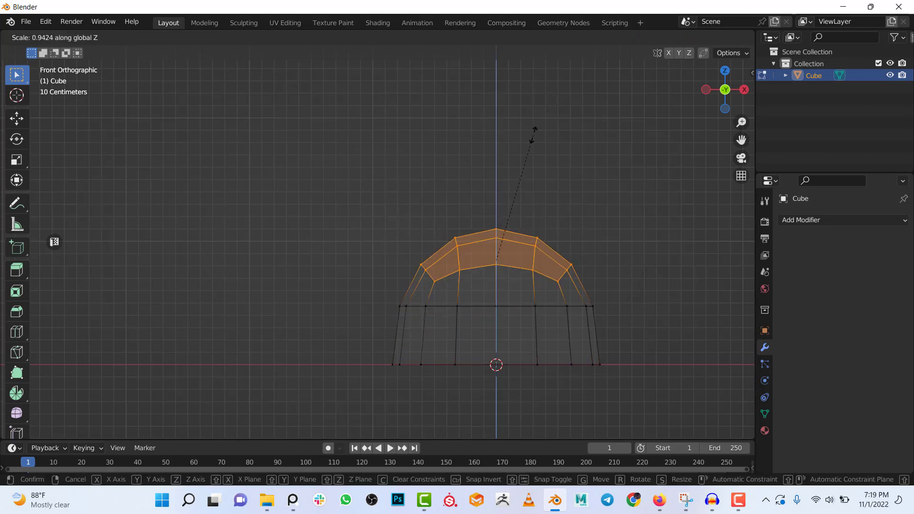
pyautogui.click(529, 151)
pyautogui.press('g')
pyautogui.press('z')
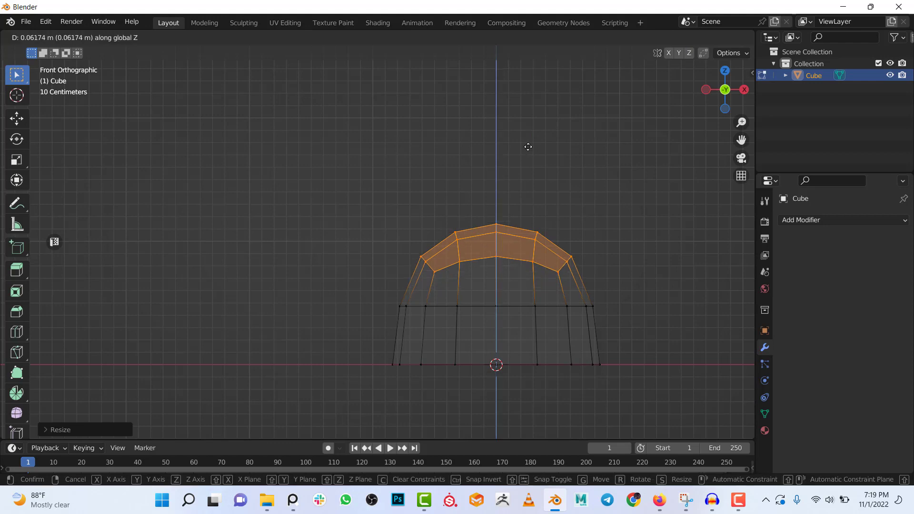
pyautogui.click(531, 150)
# Step: Switch the viewport back to solid shading and scale the dome's selected upper cap slightly inward
pyautogui.scroll(-4, 530, 150)
pyautogui.keyDown('shift'); pyautogui.moveTo(500, 139); pyautogui.dragTo(483, 67, button='middle'); pyautogui.keyUp('shift')
pyautogui.hotkey('shift', 'z')
pyautogui.moveTo(461, 123); pyautogui.dragTo(469, 285, button='middle')
pyautogui.press('s')
pyautogui.click(622, 256)
pyautogui.press('Tab')
pyautogui.press('KP_5')
pyautogui.press('KP_1')
pyautogui.scroll(7, 469, 285)
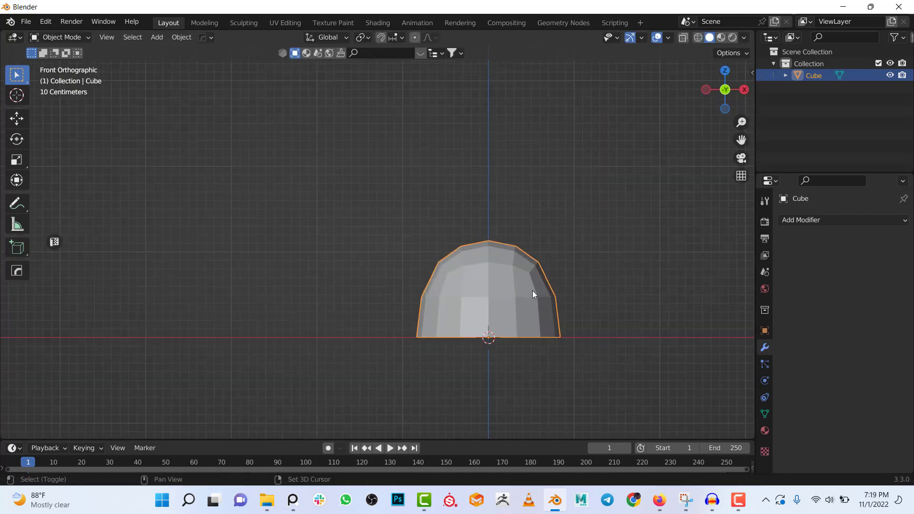
# Step: In the front view, scale the dome's upper cap slightly outward in Edit Mode
pyautogui.keyDown('shift'); pyautogui.moveTo(582, 225); pyautogui.dragTo(471, 143, button='middle'); pyautogui.keyUp('shift')
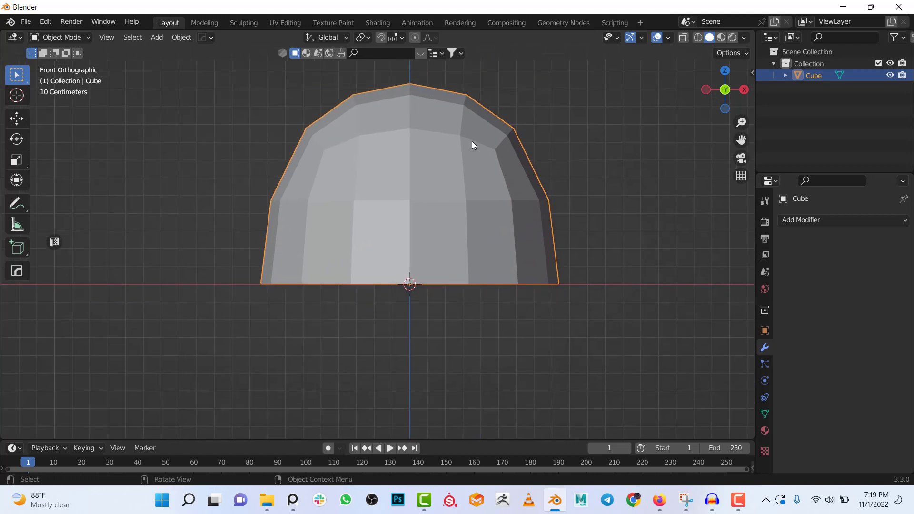
pyautogui.scroll(1, 472, 124)
pyautogui.press('Tab')
pyautogui.scroll(-4, 470, 165)
pyautogui.press('s')
pyautogui.click(469, 164)
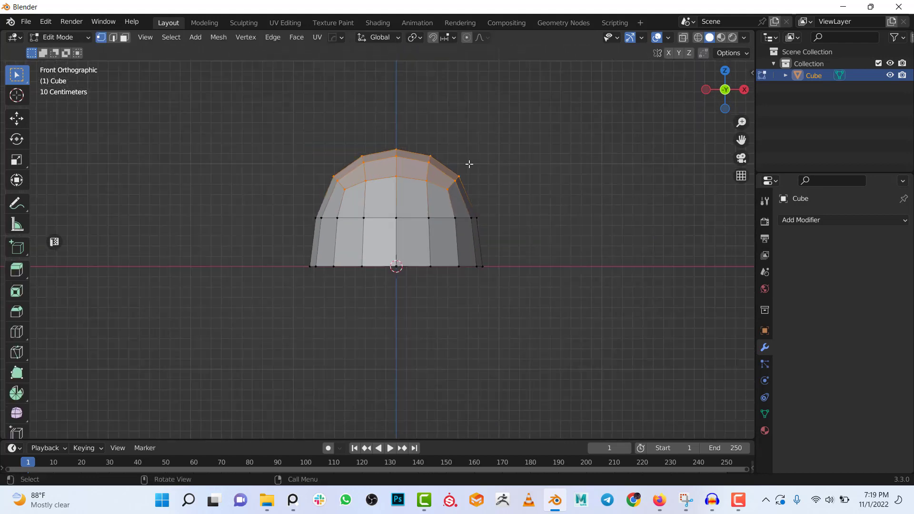
# Step: Select the edge loop around the lower border of the dome's cap and make it circular with LoopTools Circle
pyautogui.press('Tab')
pyautogui.scroll(-2, 463, 171)
pyautogui.moveTo(427, 192); pyautogui.dragTo(433, 240, button='middle')
pyautogui.press('Tab')
pyautogui.scroll(3, 411, 219)
pyautogui.keyDown('alt'); pyautogui.click(393, 207); pyautogui.keyUp('alt')
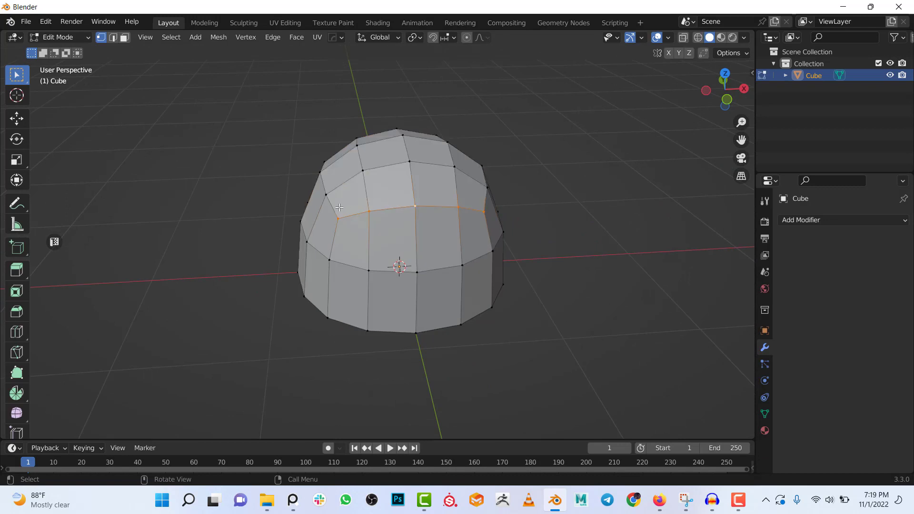
pyautogui.moveTo(436, 194); pyautogui.dragTo(520, 213, button='middle')
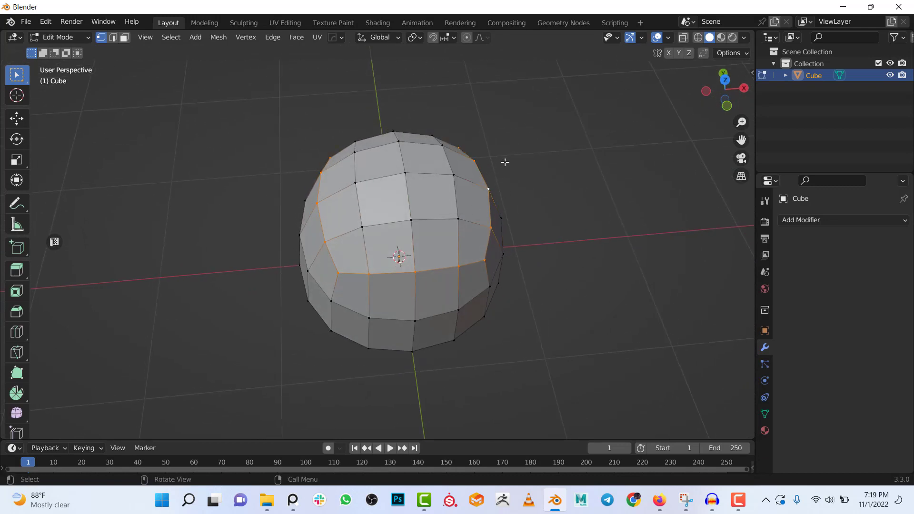
pyautogui.moveTo(504, 161); pyautogui.dragTo(408, 193, button='middle')
pyautogui.rightClick(407, 165)
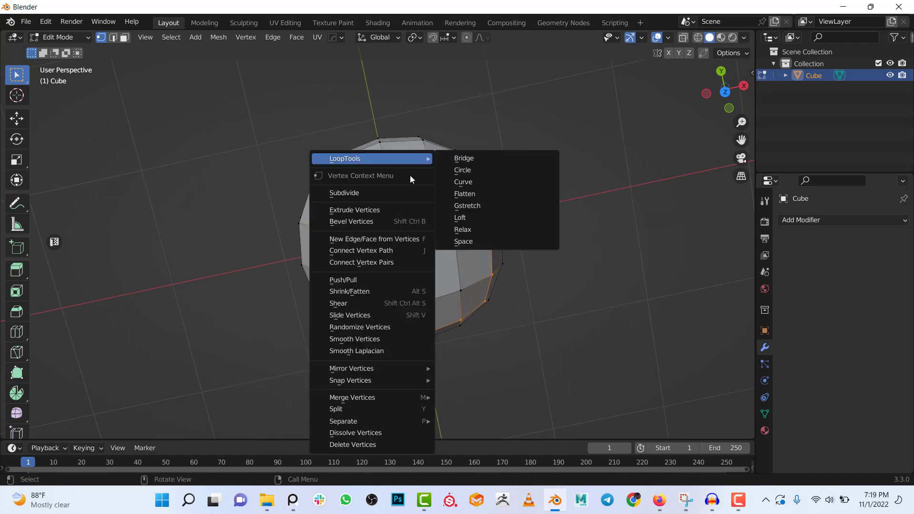
pyautogui.moveTo(400, 160)
pyautogui.click(468, 170)
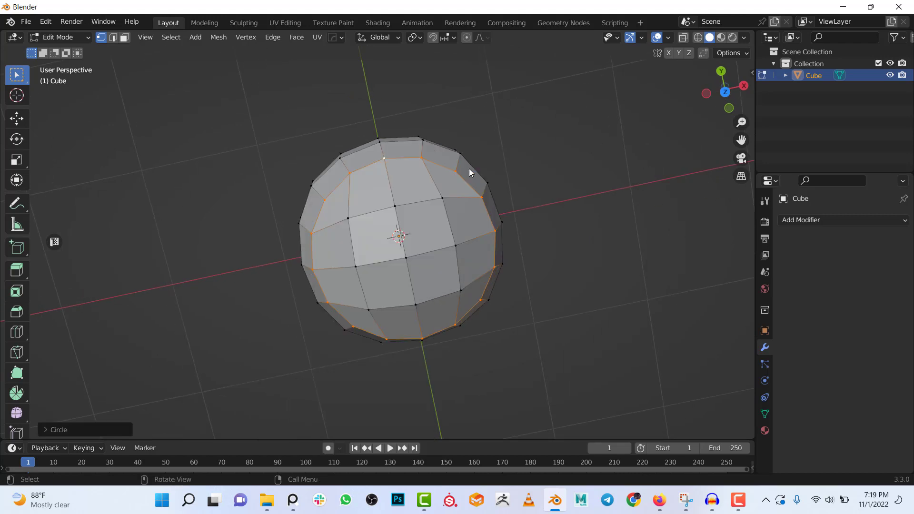
pyautogui.moveTo(469, 170); pyautogui.dragTo(419, 234, button='middle')
pyautogui.scroll(3, 424, 199)
pyautogui.scroll(2, 270, 182)
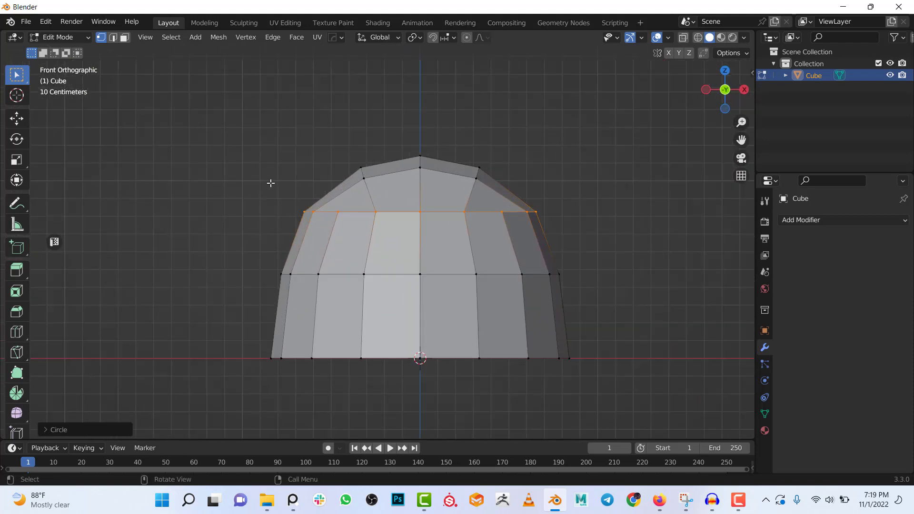
# Step: Open the add-on preferences and search for "loo" to check that Mesh: LoopTools is enabled
pyautogui.click(26, 22)
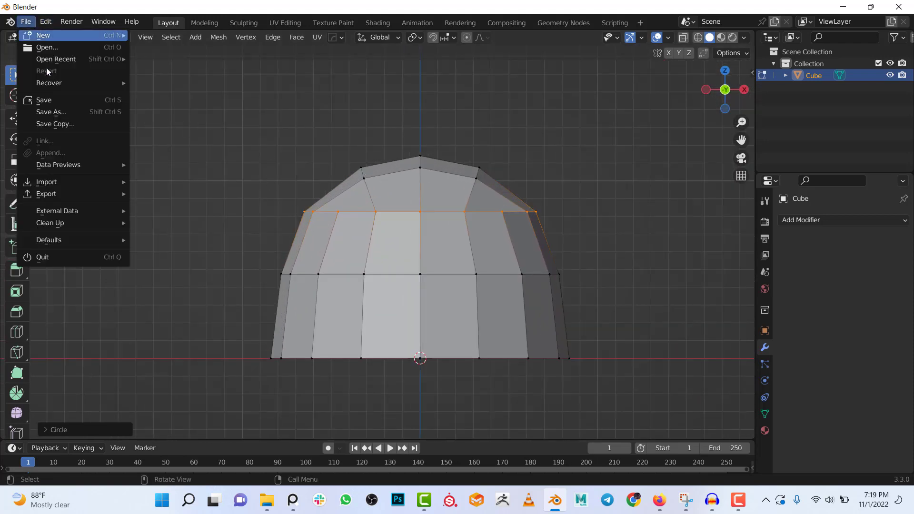
pyautogui.moveTo(49, 21)
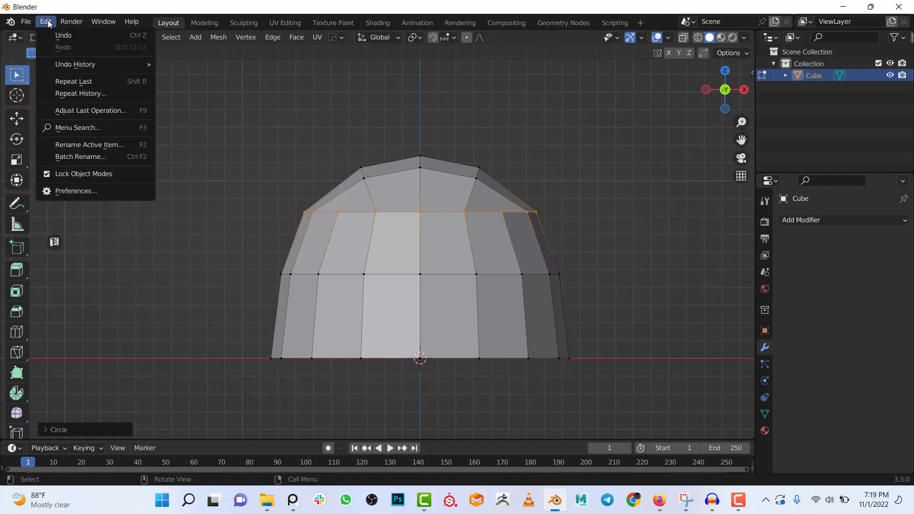
pyautogui.click(56, 194)
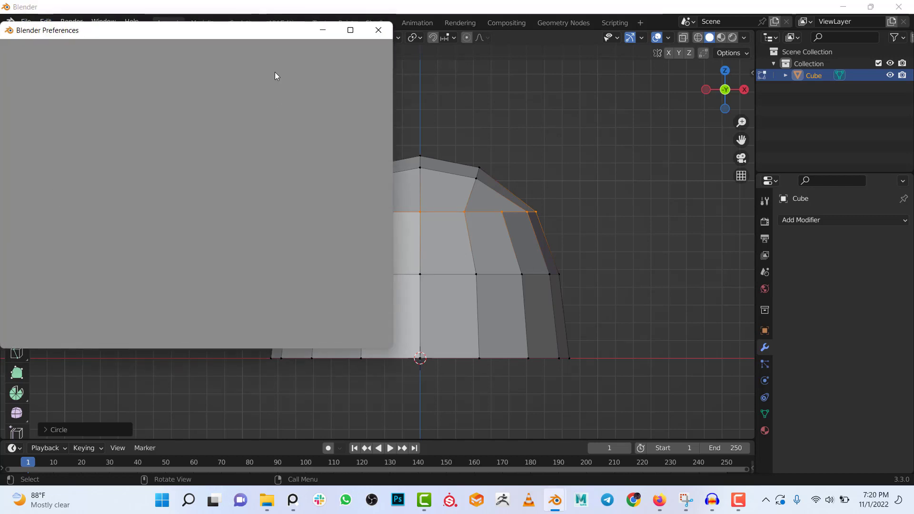
pyautogui.click(312, 66)
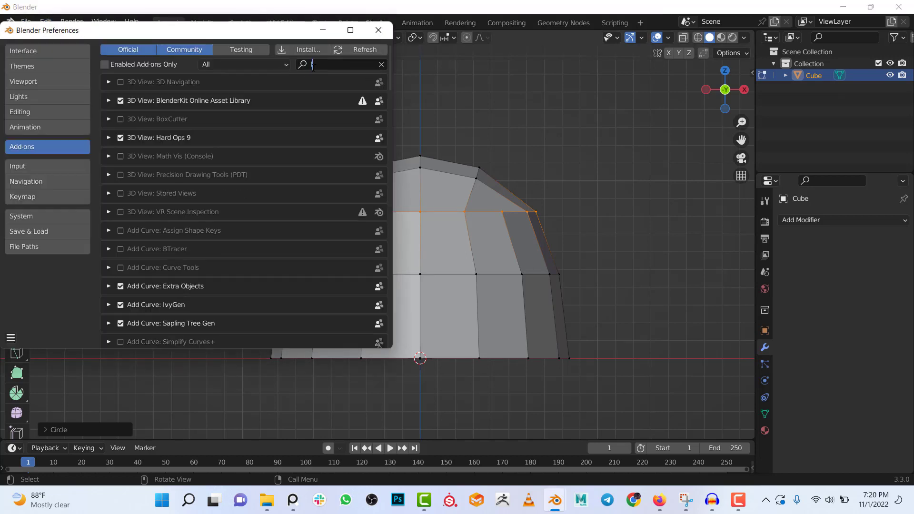
pyautogui.write('loo')
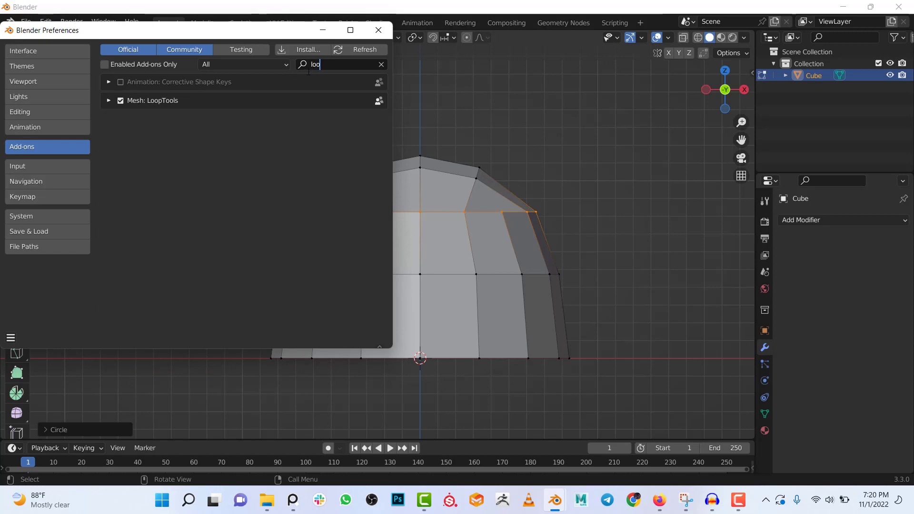
# Step: Close the preferences, return the dome to Object Mode and hide the Cube object
pyautogui.click(380, 29)
pyautogui.scroll(-3, 579, 200)
pyautogui.keyDown('shift'); pyautogui.moveTo(577, 205); pyautogui.dragTo(579, 159, button='middle'); pyautogui.keyUp('shift')
pyautogui.scroll(2, 476, 174)
pyautogui.press('Tab')
pyautogui.scroll(-3, 482, 196)
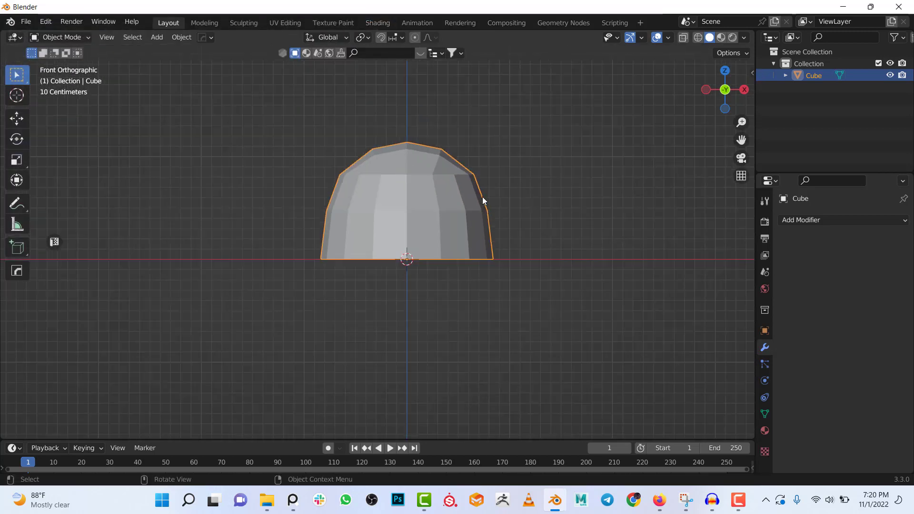
pyautogui.moveTo(444, 218); pyautogui.dragTo(442, 252, button='middle')
pyautogui.scroll(2, 410, 224)
pyautogui.scroll(-2, 389, 224)
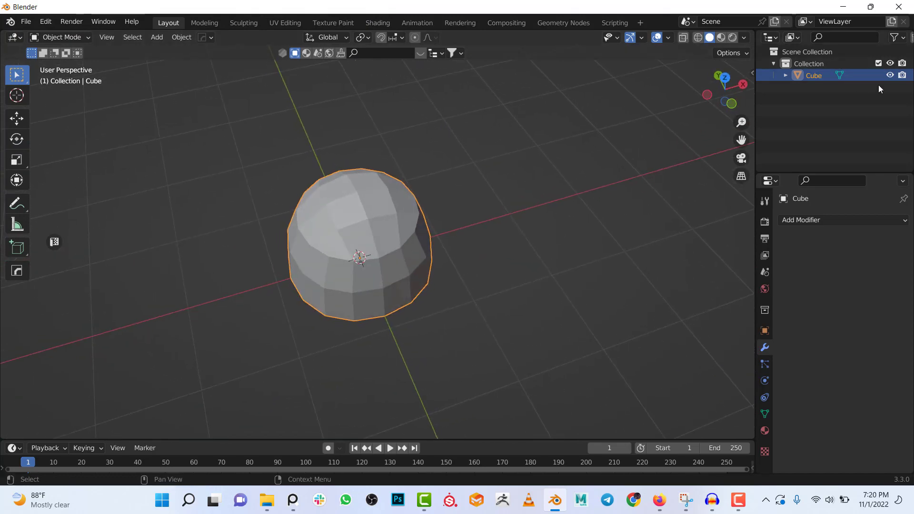
pyautogui.click(889, 74)
# Step: Add a mesh plane at the world origin
pyautogui.moveTo(276, 284); pyautogui.dragTo(323, 267, button='middle')
pyautogui.hotkey('shift', 'a')
pyautogui.moveTo(307, 233)
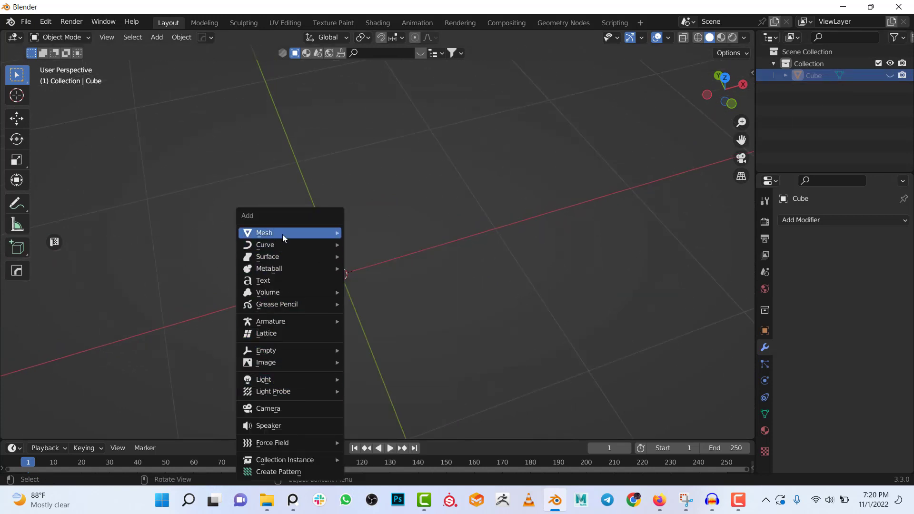
pyautogui.click(376, 235)
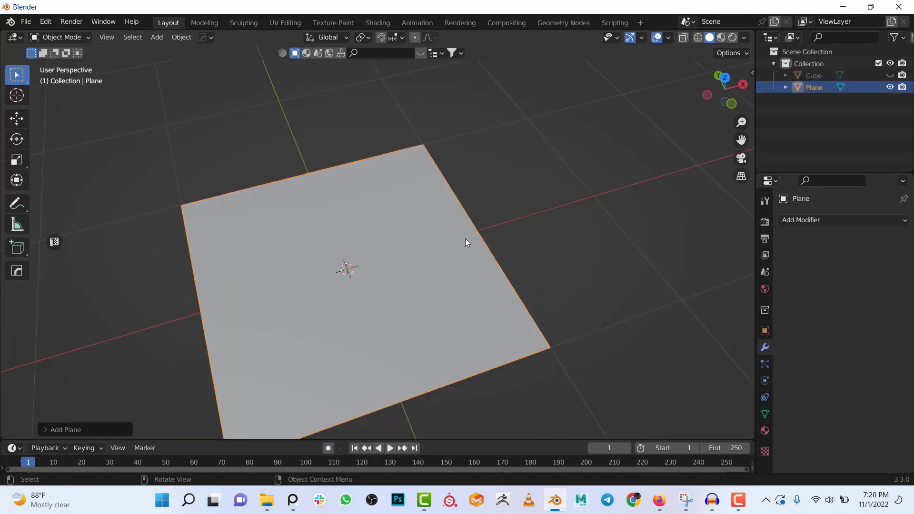
# Step: In the front view, merge all of the plane's vertices into a single vertex at the centre
pyautogui.press('KP_1')
pyautogui.scroll(5, 410, 263)
pyautogui.press('Tab')
pyautogui.keyDown('shift'); pyautogui.moveTo(348, 309); pyautogui.dragTo(471, 290, button='middle'); pyautogui.keyUp('shift')
pyautogui.press('m')
pyautogui.click(438, 263)
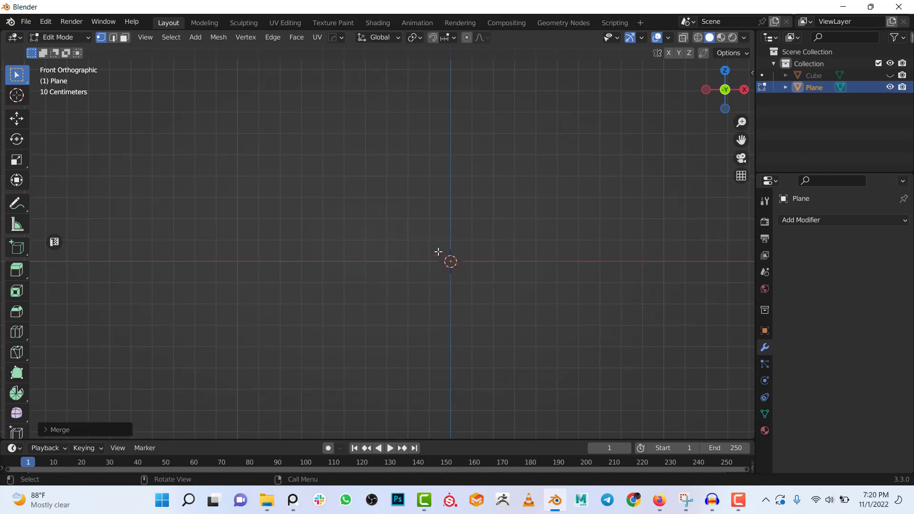
pyautogui.moveTo(439, 251); pyautogui.dragTo(567, 296, button='middle')
pyautogui.press('g')
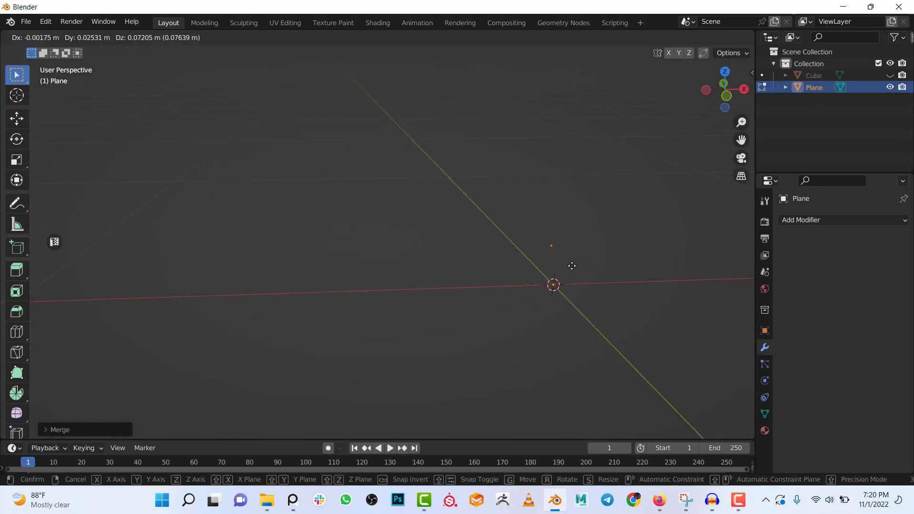
pyautogui.press('Escape')
pyautogui.scroll(-2, 560, 275)
pyautogui.press('KP_1')
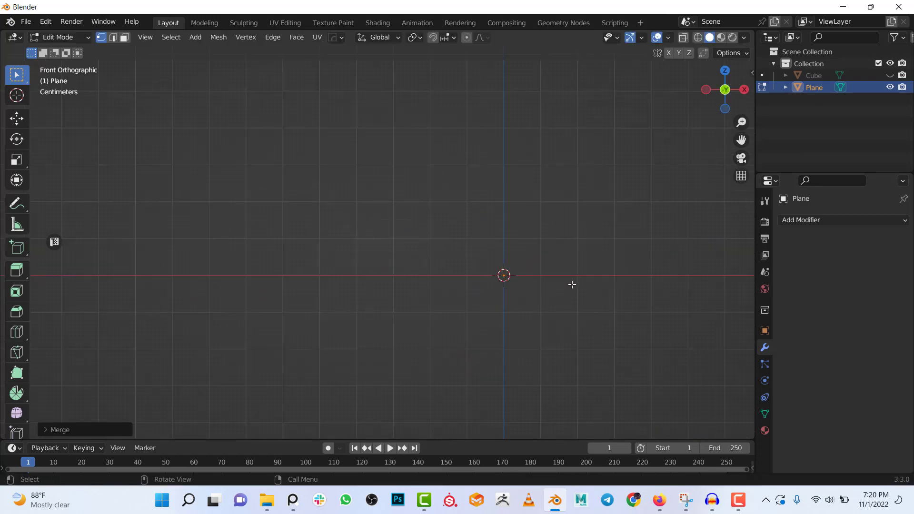
# Step: In the front view, move the single vertex along the X axis to the negative side of the origin
pyautogui.scroll(4, 571, 283)
pyautogui.keyDown('shift'); pyautogui.moveTo(619, 296); pyautogui.dragTo(435, 250, button='middle'); pyautogui.keyUp('shift')
pyautogui.scroll(4, 516, 267)
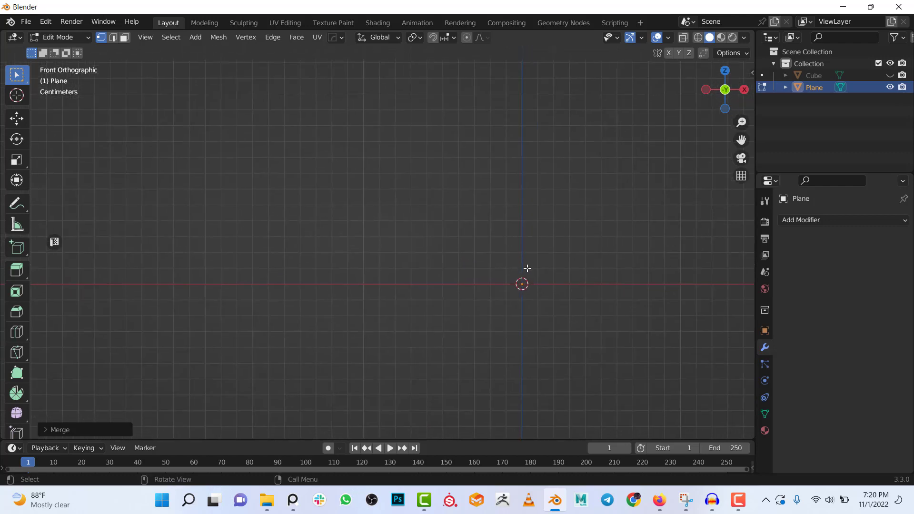
pyautogui.keyDown('shift'); pyautogui.moveTo(545, 277); pyautogui.dragTo(556, 284, button='middle'); pyautogui.keyUp('shift')
pyautogui.press('g')
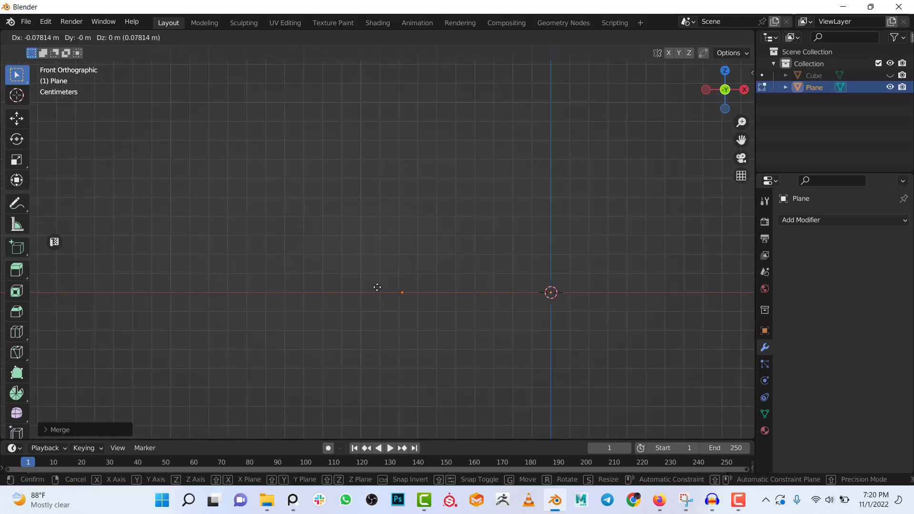
pyautogui.click(351, 290)
pyautogui.scroll(-1, 397, 280)
pyautogui.keyDown('shift'); pyautogui.moveTo(410, 288); pyautogui.dragTo(404, 322, button='middle'); pyautogui.keyUp('shift')
pyautogui.press('w')
pyautogui.rightClick(471, 258)
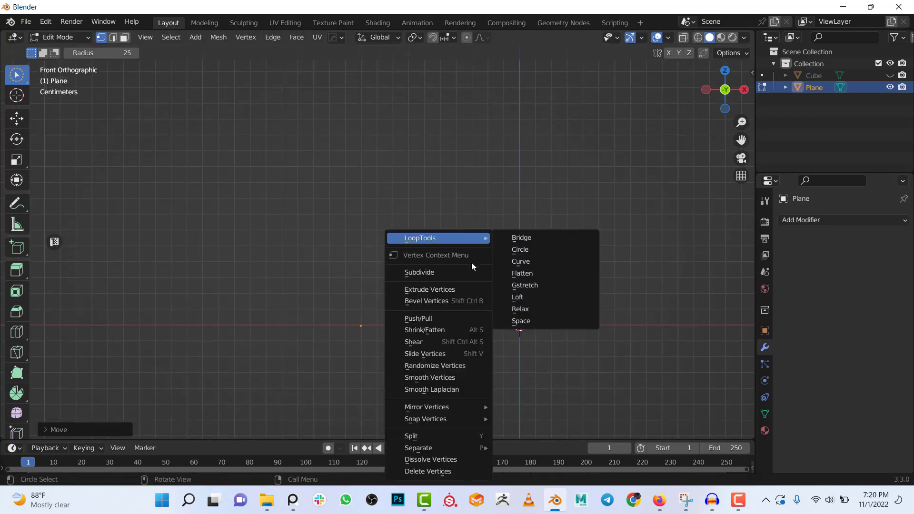
pyautogui.press('Escape')
pyautogui.press('w')
# Step: Extrude the vertex diagonally up to the Z axis and subdivide the resulting edge once
pyautogui.press('e')
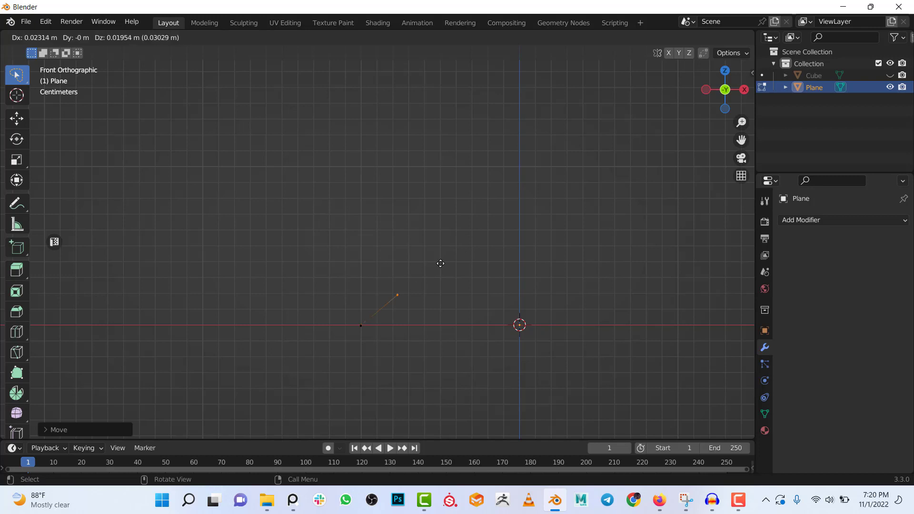
pyautogui.click(546, 168)
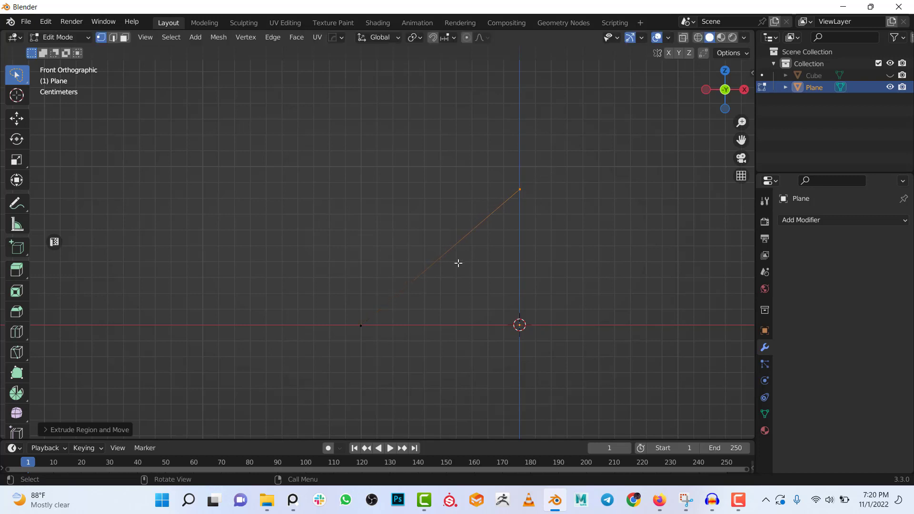
pyautogui.keyDown('shift'); pyautogui.click(361, 325); pyautogui.keyUp('shift')
pyautogui.rightClick(395, 217)
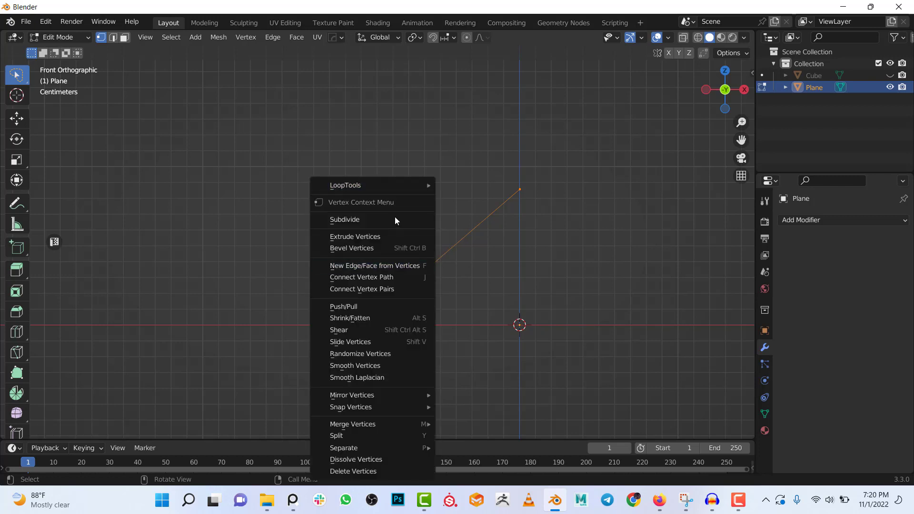
pyautogui.click(378, 219)
# Step: Move the edge's middle vertex down toward the Z axis and bevel it with two segments to curve the line
pyautogui.press('g')
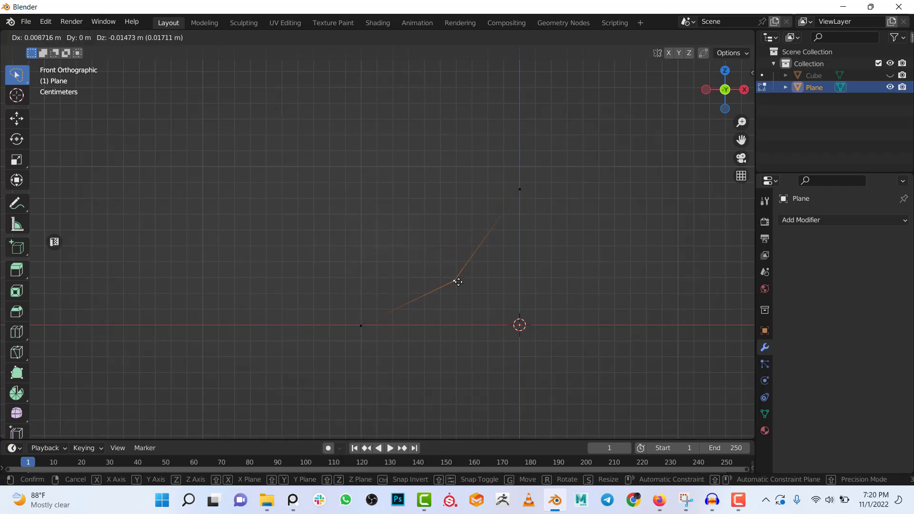
pyautogui.click(459, 279)
pyautogui.hotkey('ctrl', 'shift', 'b')
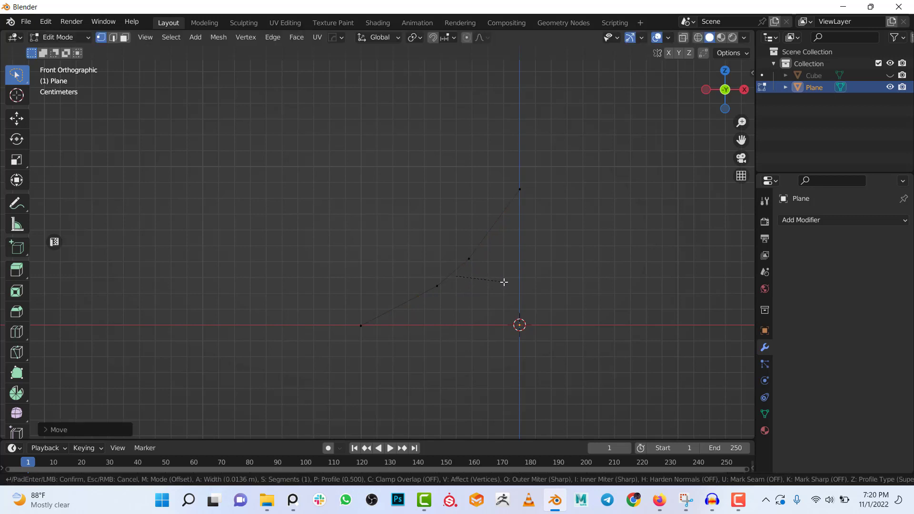
pyautogui.scroll(1, 519, 275)
pyautogui.click(529, 269)
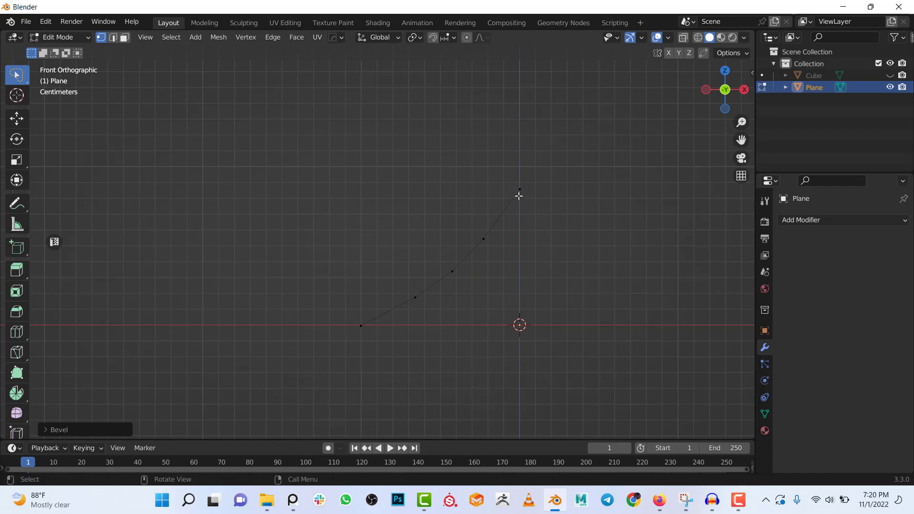
# Step: Reposition the line's vertices to form a half-bell wire profile that peaks on the Z axis
pyautogui.click(519, 190)
pyautogui.moveTo(518, 193); pyautogui.dragTo(520, 224)
pyautogui.moveTo(361, 324); pyautogui.dragTo(373, 325)
pyautogui.moveTo(424, 300); pyautogui.dragTo(459, 281)
pyautogui.moveTo(523, 208); pyautogui.dragTo(523, 219)
pyautogui.moveTo(478, 244); pyautogui.dragTo(474, 249)
pyautogui.moveTo(460, 280); pyautogui.dragTo(422, 308)
pyautogui.keyDown('shift'); pyautogui.moveTo(455, 276); pyautogui.dragTo(429, 267, button='middle'); pyautogui.keyUp('shift')
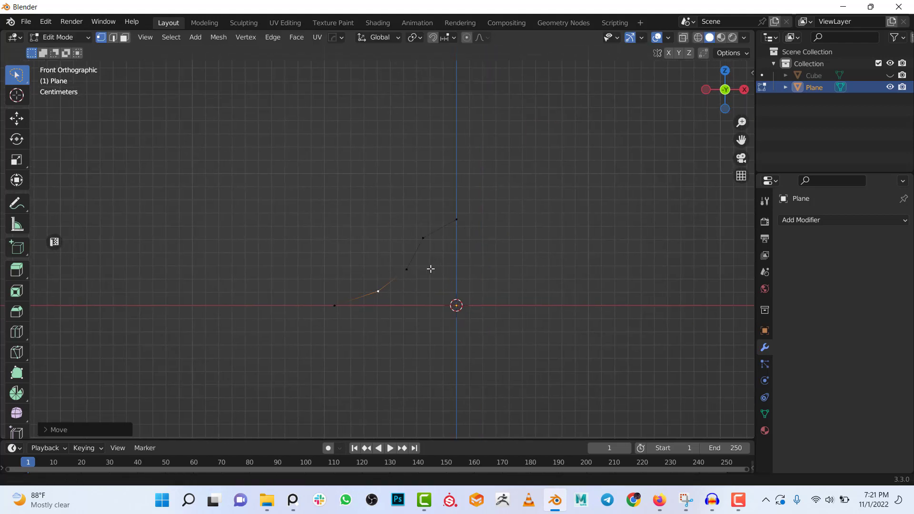
# Step: Return to Object Mode and add a Mirror modifier on the X axis with Clipping enabled to the profile
pyautogui.press('Tab')
pyautogui.scroll(-1, 463, 228)
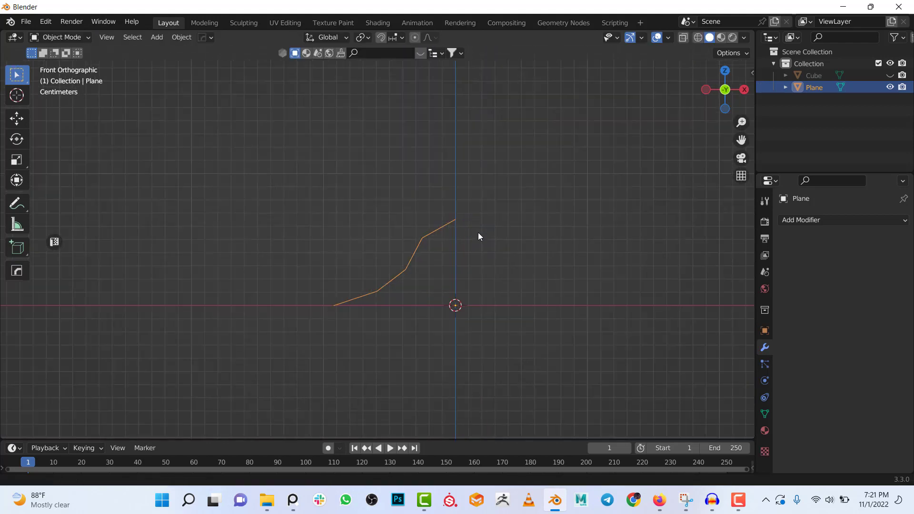
pyautogui.keyDown('shift'); pyautogui.moveTo(480, 233); pyautogui.dragTo(480, 254, button='middle'); pyautogui.keyUp('shift')
pyautogui.click(792, 217)
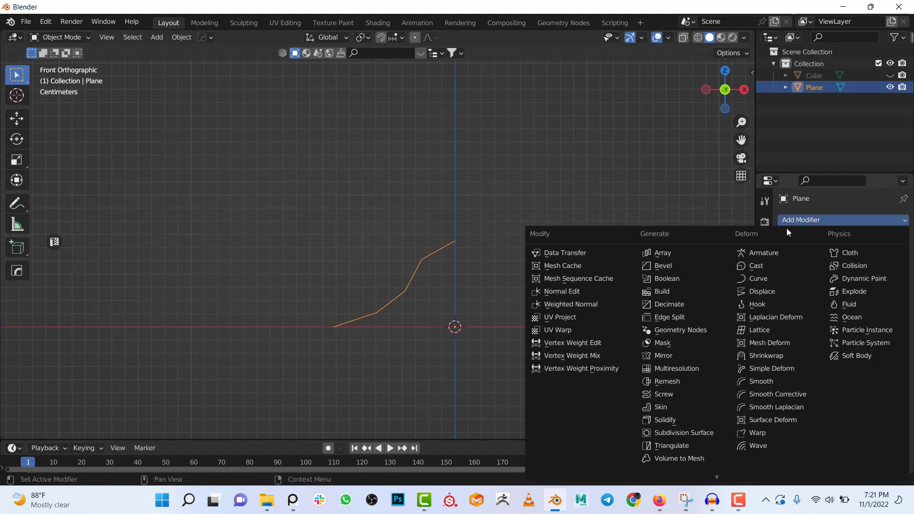
pyautogui.click(669, 355)
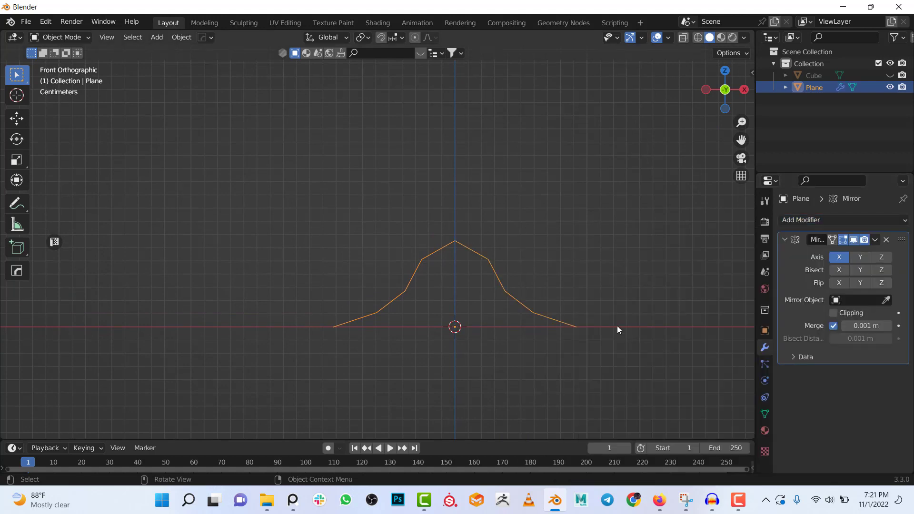
# Step: In Edit Mode, lower the peak vertex of the mirrored bell profile slightly along the Z axis
pyautogui.press('Tab')
pyautogui.scroll(3, 495, 247)
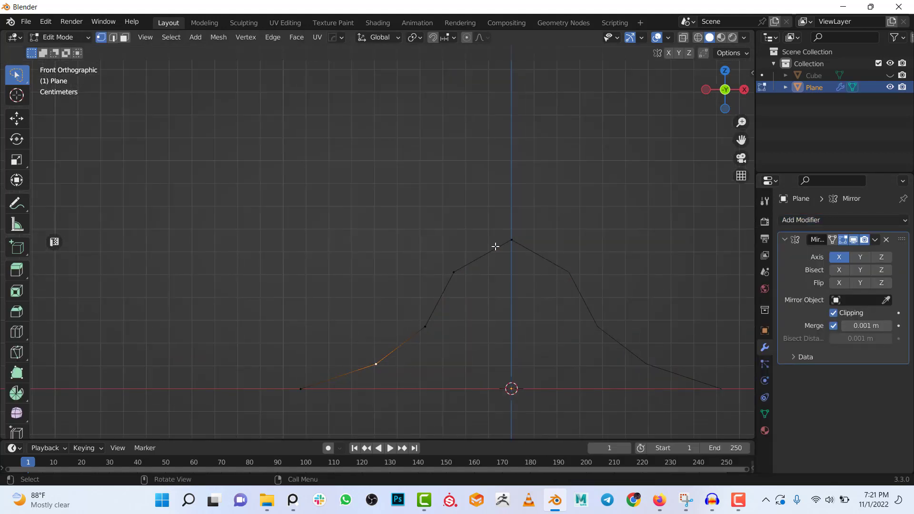
pyautogui.press('g')
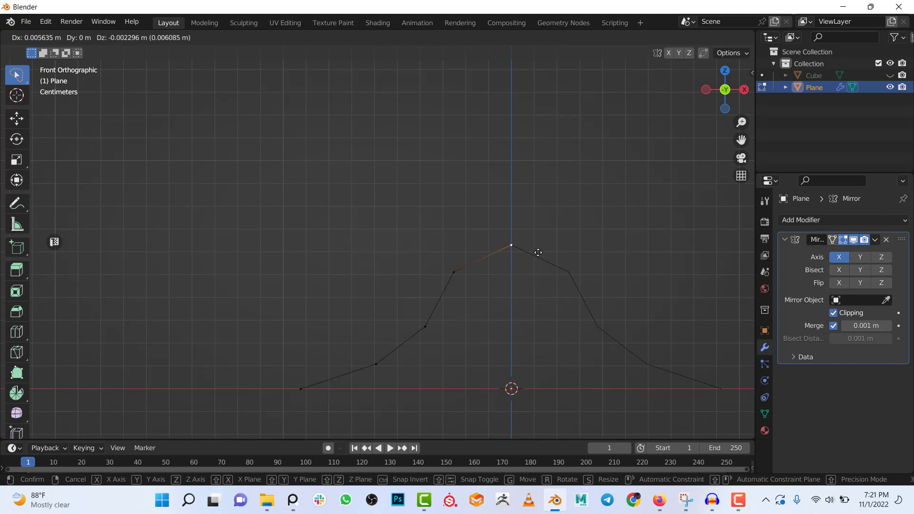
pyautogui.click(538, 252)
pyautogui.scroll(-3, 524, 292)
pyautogui.scroll(2, 447, 255)
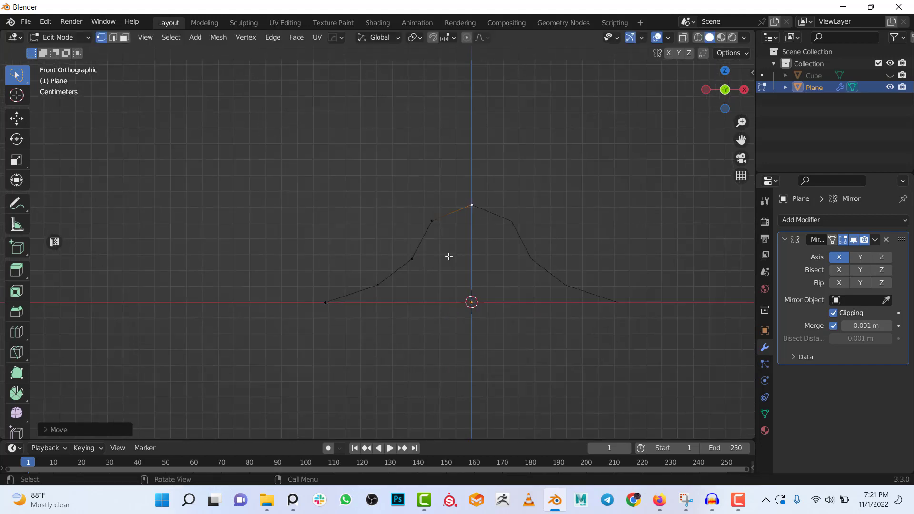
# Step: Move the three lower vertices of the half profile outward, and shift the upper shoulder vertex slightly outward and down
pyautogui.moveTo(284, 266)
pyautogui.keyDown('ctrl'); pyautogui.mouseDown(button='right')
pyautogui.moveTo(385, 318)
pyautogui.moveTo(431, 316)
pyautogui.mouseUp(button='right'); pyautogui.keyUp('ctrl')
pyautogui.moveTo(423, 260)
pyautogui.keyDown('ctrl'); pyautogui.mouseDown(button='right')
pyautogui.moveTo(331, 261)
pyautogui.moveTo(438, 305)
pyautogui.mouseUp(button='right'); pyautogui.keyUp('ctrl')
pyautogui.press('g')
pyautogui.click(428, 278)
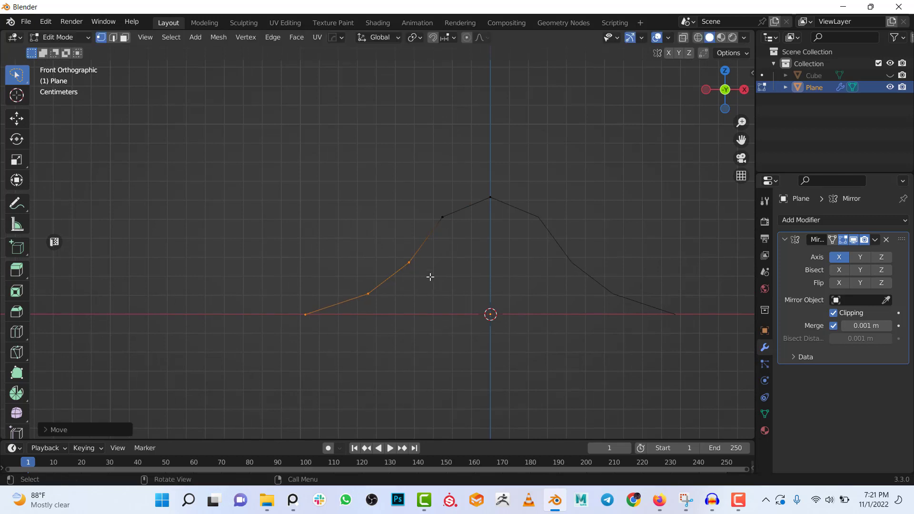
pyautogui.click(439, 217)
pyautogui.press('g')
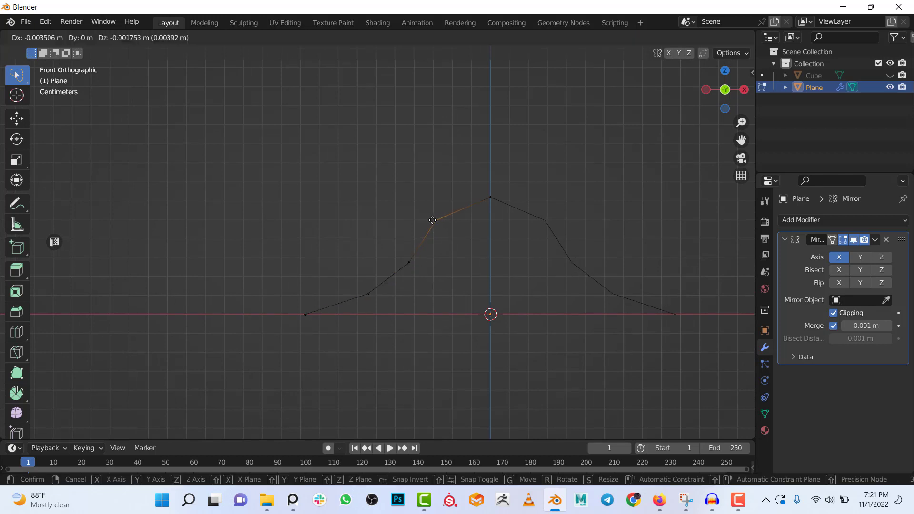
pyautogui.click(433, 218)
# Step: Return to Object Mode and apply the Mirror modifier to the bell profile
pyautogui.press('Tab')
pyautogui.moveTo(436, 214); pyautogui.dragTo(465, 242, button='middle')
pyautogui.scroll(2, 473, 235)
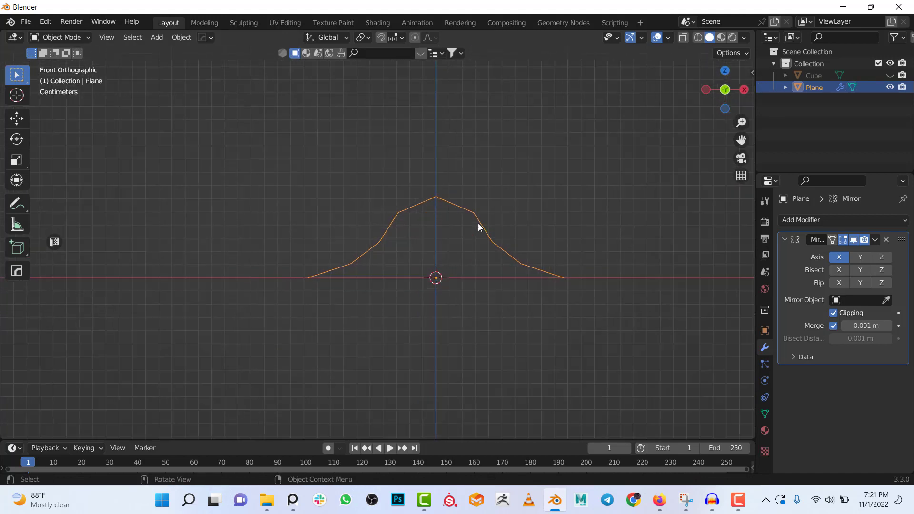
pyautogui.scroll(1, 479, 227)
pyautogui.click(876, 239)
pyautogui.click(857, 248)
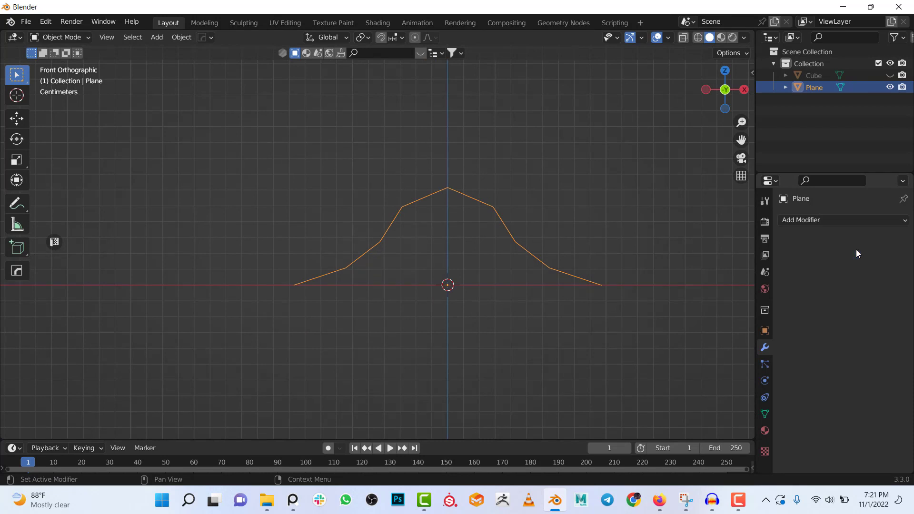
# Step: In Edit Mode, duplicate the whole bell profile and rotate the copy 90° in the top view
pyautogui.scroll(-3, 463, 187)
pyautogui.press('Tab')
pyautogui.moveTo(460, 191); pyautogui.dragTo(448, 230, button='middle')
pyautogui.press('KP_7')
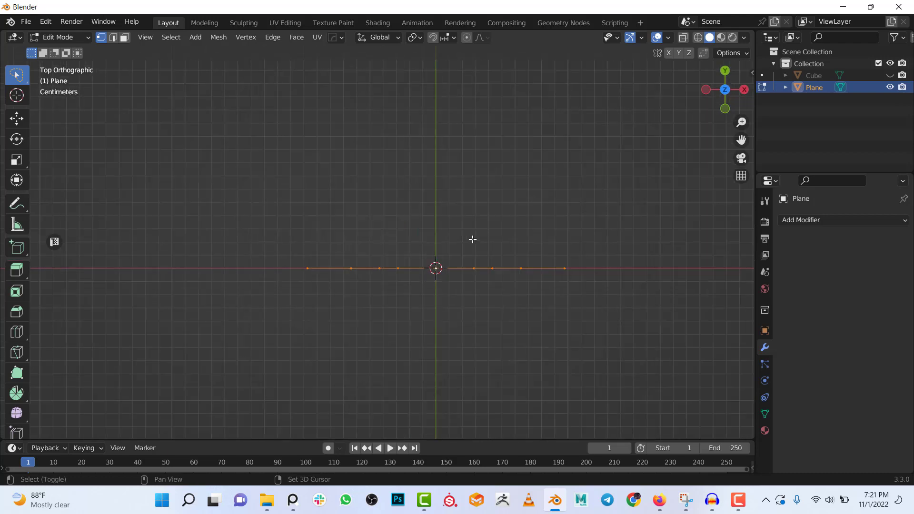
pyautogui.press('g')
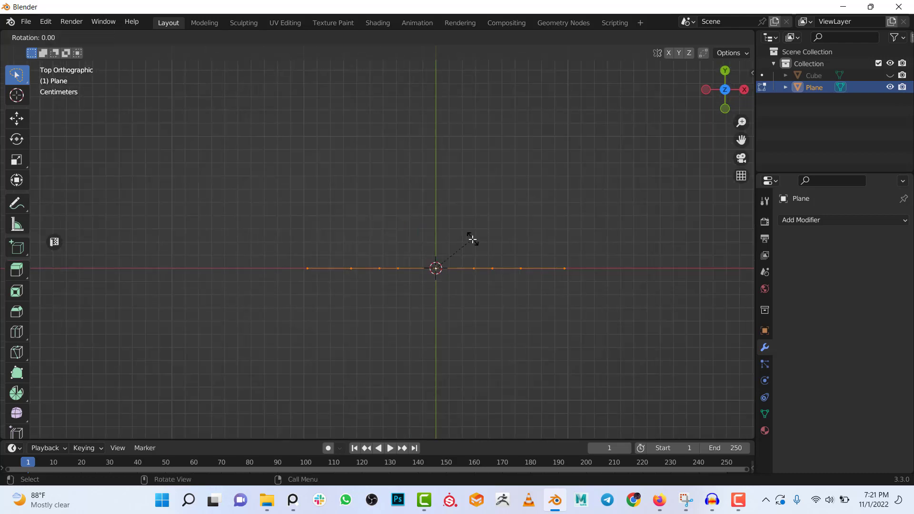
pyautogui.write('90')
pyautogui.press('Return')
# Step: Rotate the duplicated profile 180° in the front view so that it is upside down
pyautogui.scroll(-2, 473, 236)
pyautogui.press('KP_1')
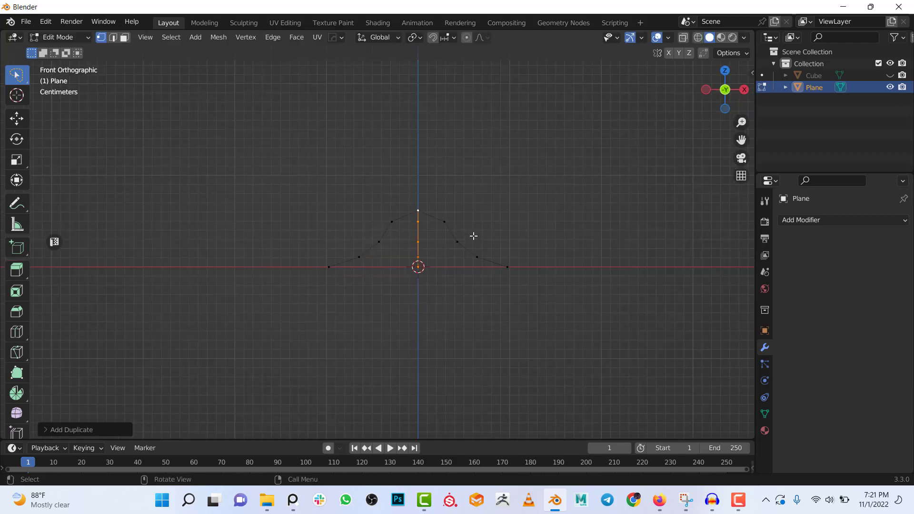
pyautogui.scroll(2, 473, 235)
pyautogui.press('r')
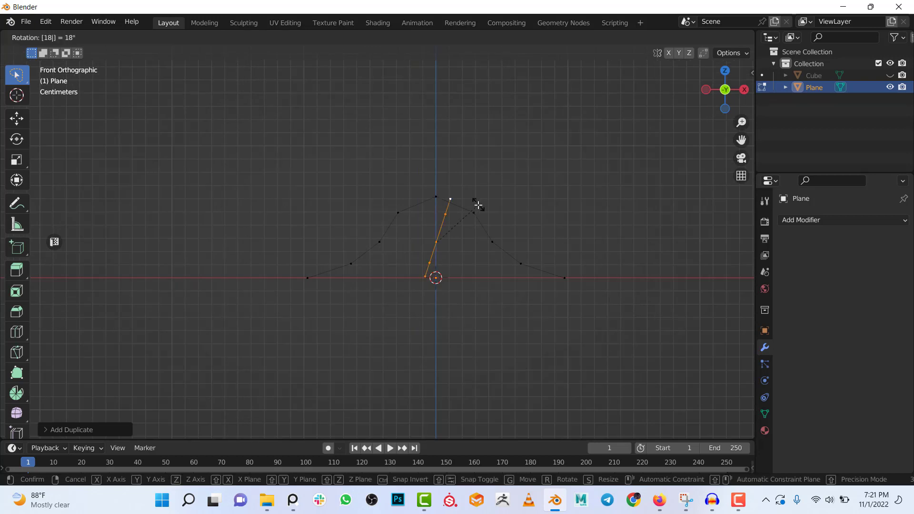
pyautogui.press('Return')
pyautogui.moveTo(478, 205); pyautogui.dragTo(425, 195, button='middle')
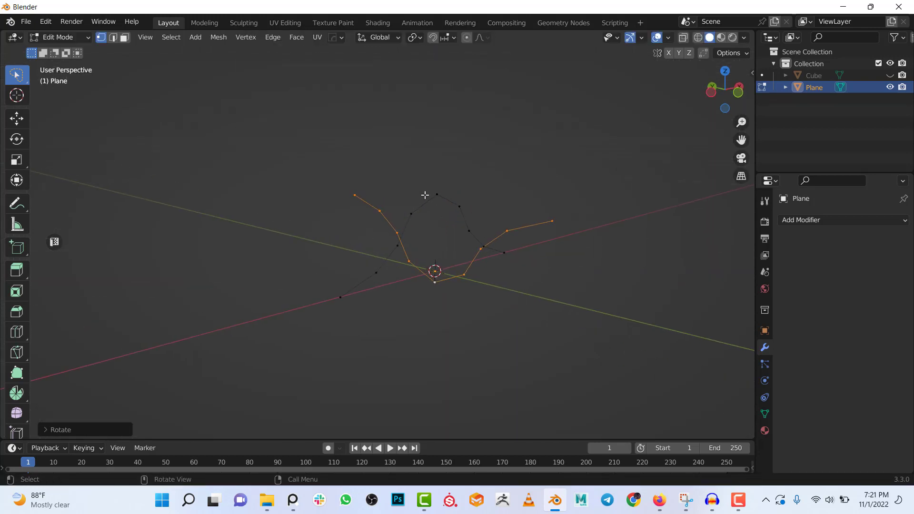
pyautogui.moveTo(396, 227); pyautogui.dragTo(378, 284, button='middle')
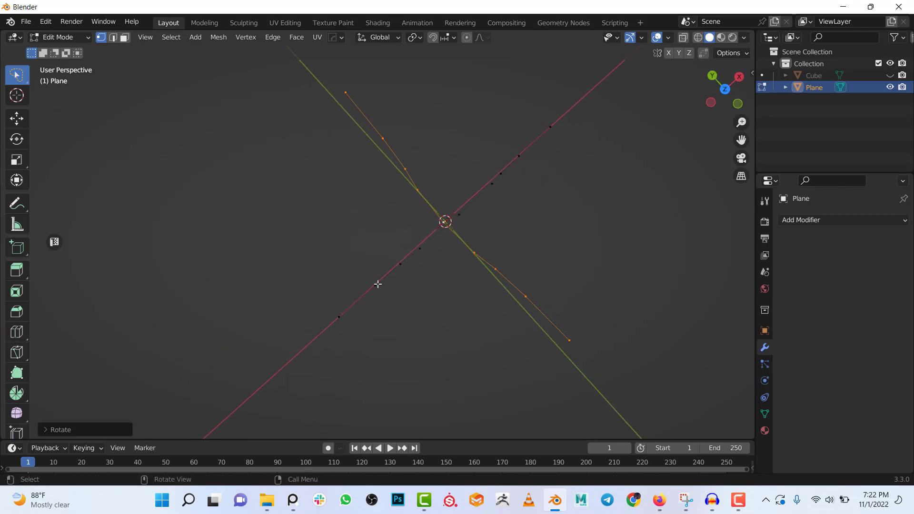
pyautogui.moveTo(360, 233); pyautogui.dragTo(456, 189, button='middle')
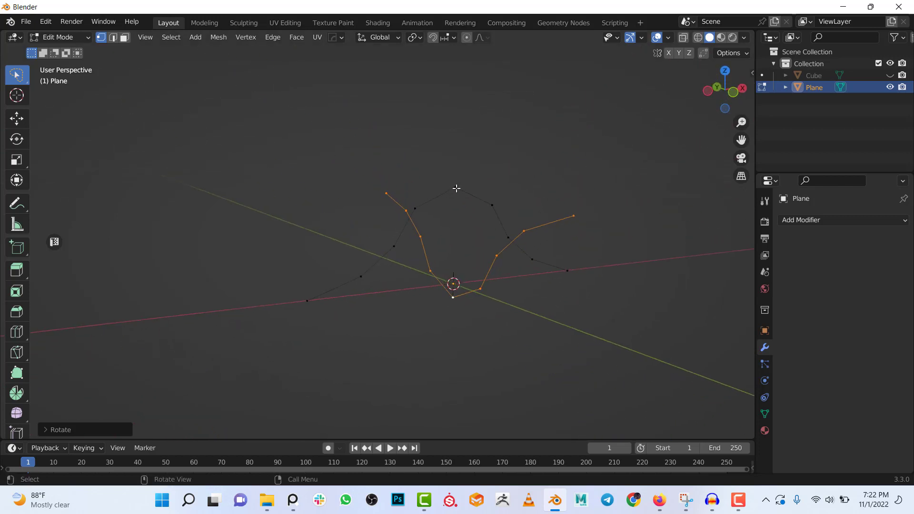
# Step: Raise the upside-down profile along Z so its lowest vertex sits just above the origin
pyautogui.click(465, 268)
pyautogui.keyDown('alt'); pyautogui.click(461, 293); pyautogui.keyUp('alt')
pyautogui.press('g')
pyautogui.press('z')
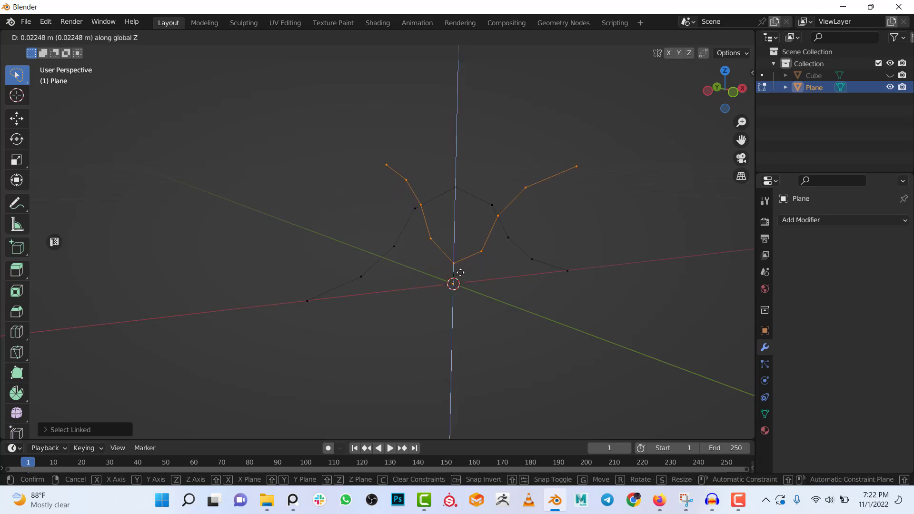
pyautogui.click(460, 279)
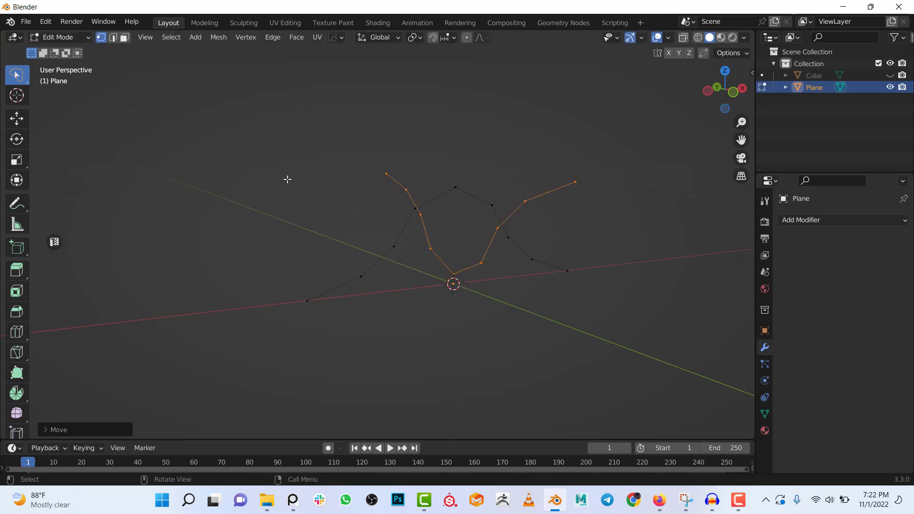
# Step: Return to Object Mode and add an Array modifier with a count of 15 to the crossed profiles
pyautogui.moveTo(395, 218); pyautogui.dragTo(422, 251, button='middle')
pyautogui.press('Tab')
pyautogui.click(794, 220)
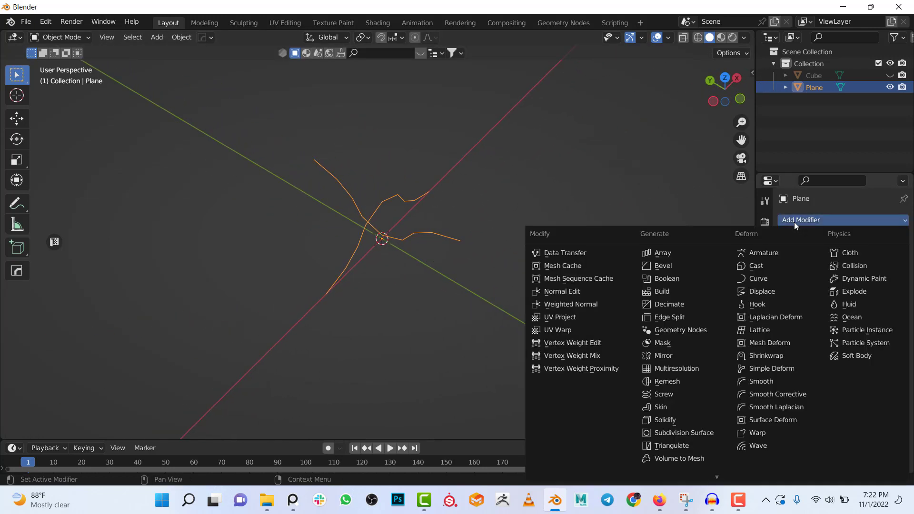
pyautogui.click(675, 254)
pyautogui.click(860, 272)
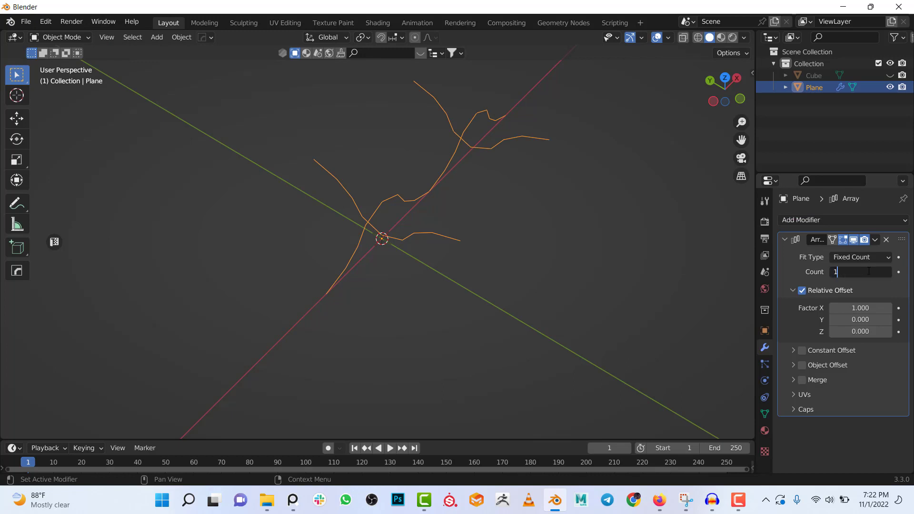
pyautogui.press('Return')
pyautogui.moveTo(488, 231); pyautogui.dragTo(712, 330, button='middle')
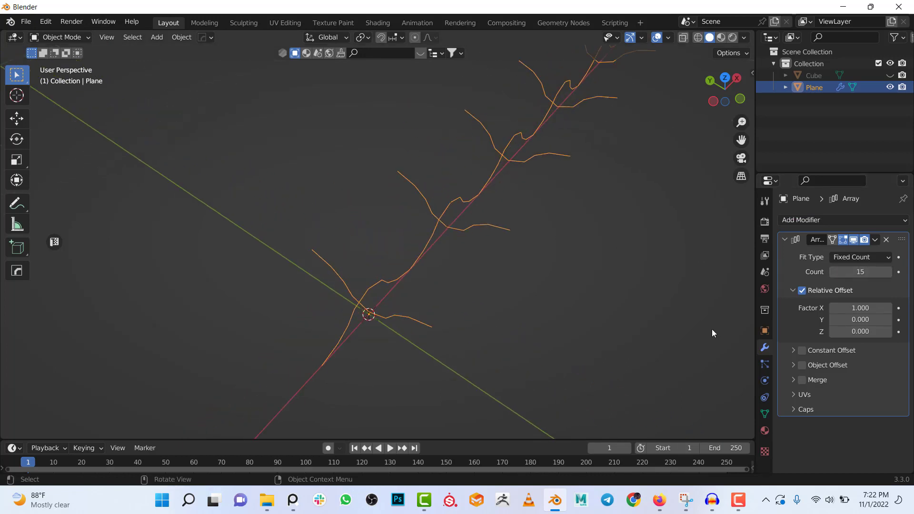
# Step: Enable Merge on the Array modifier with a distance of 0.047 m
pyautogui.click(805, 380)
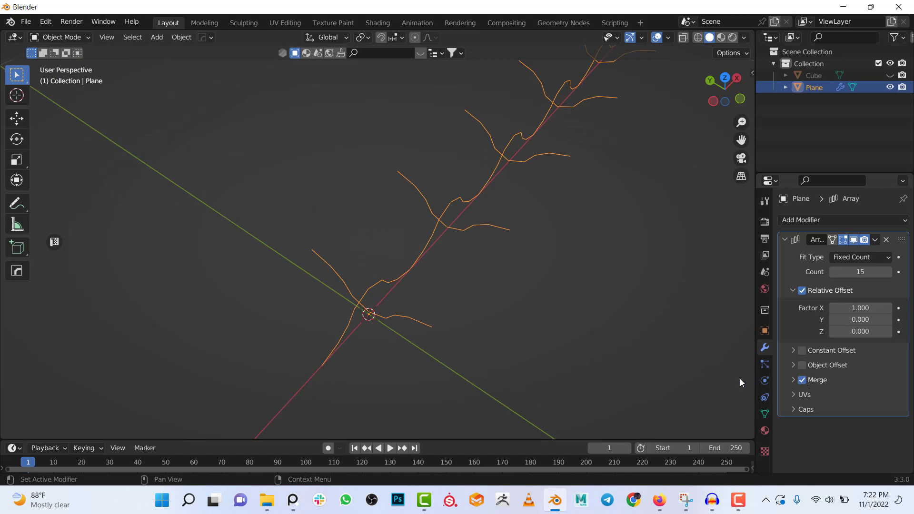
pyautogui.click(791, 380)
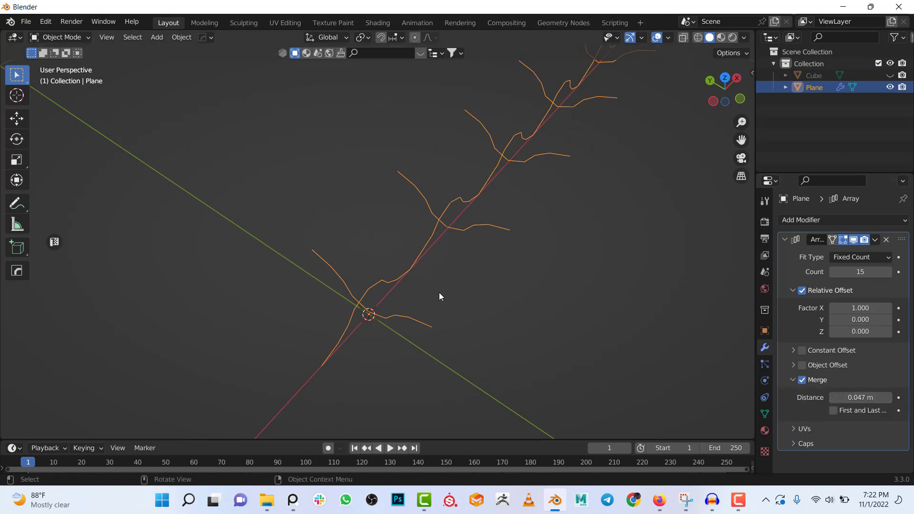
pyautogui.scroll(4, 452, 292)
pyautogui.moveTo(447, 305); pyautogui.dragTo(733, 334, button='middle')
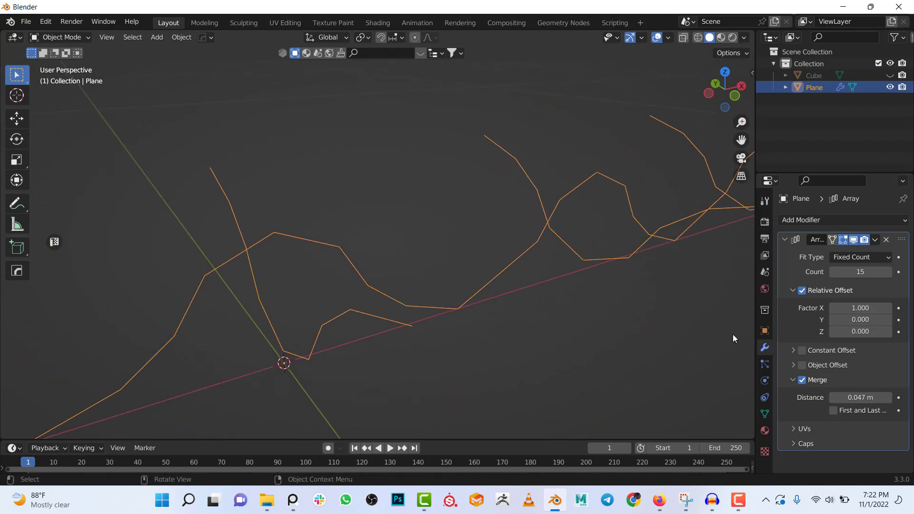
# Step: Duplicate the Array modifier on the crossed profiles
pyautogui.click(786, 240)
pyautogui.click(874, 240)
pyautogui.click(845, 263)
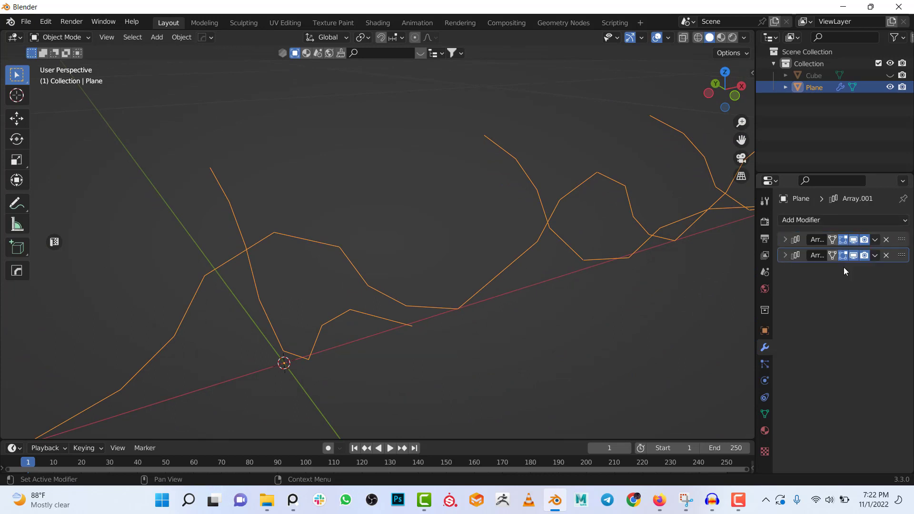
pyautogui.moveTo(577, 272); pyautogui.dragTo(797, 244, button='middle')
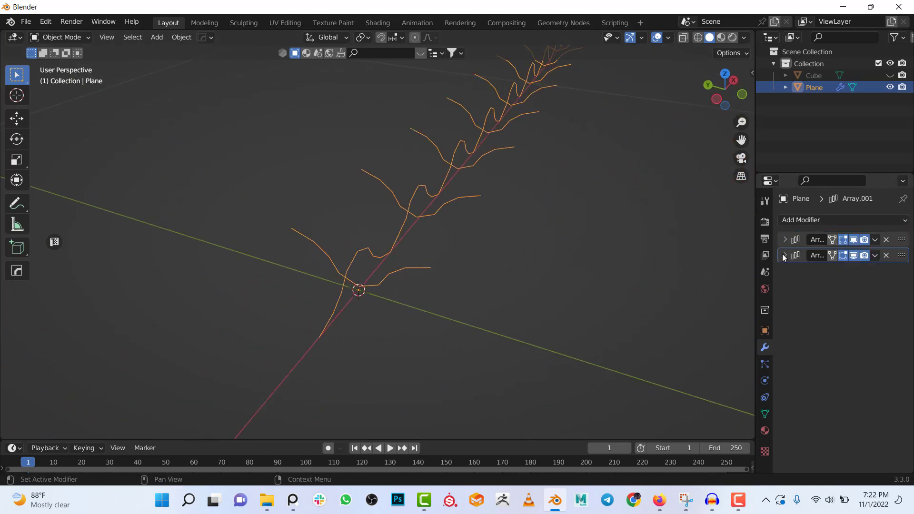
pyautogui.scroll(-5, 613, 240)
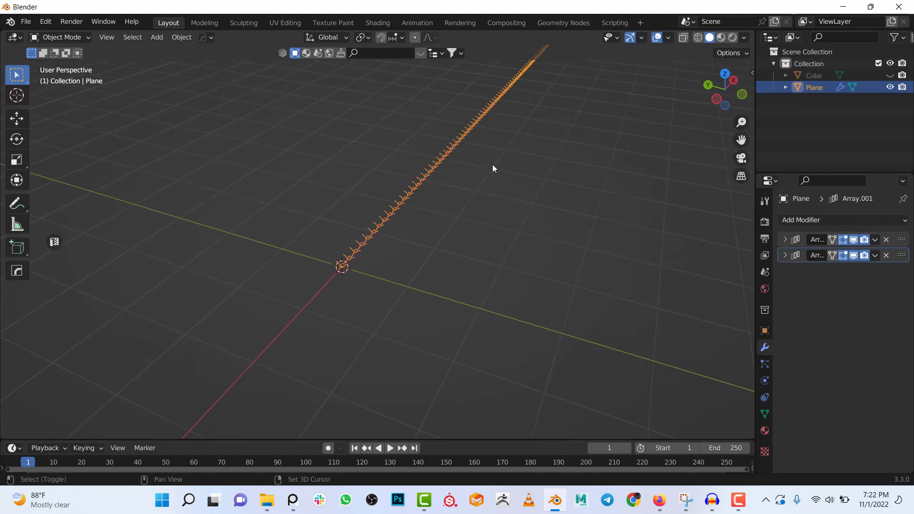
pyautogui.scroll(5, 515, 143)
# Step: Set the second array's relative offset to X 0 and Y 1 so the rows repeat along Y
pyautogui.click(790, 256)
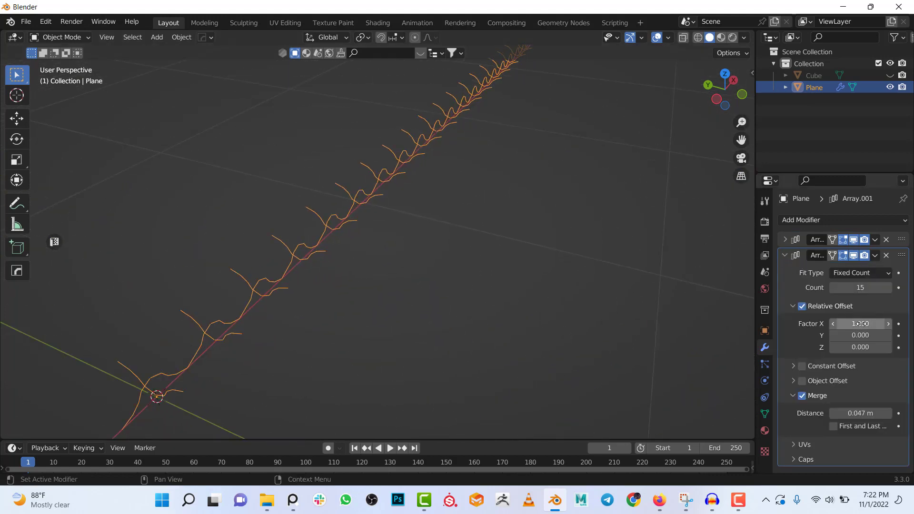
pyautogui.click(860, 324)
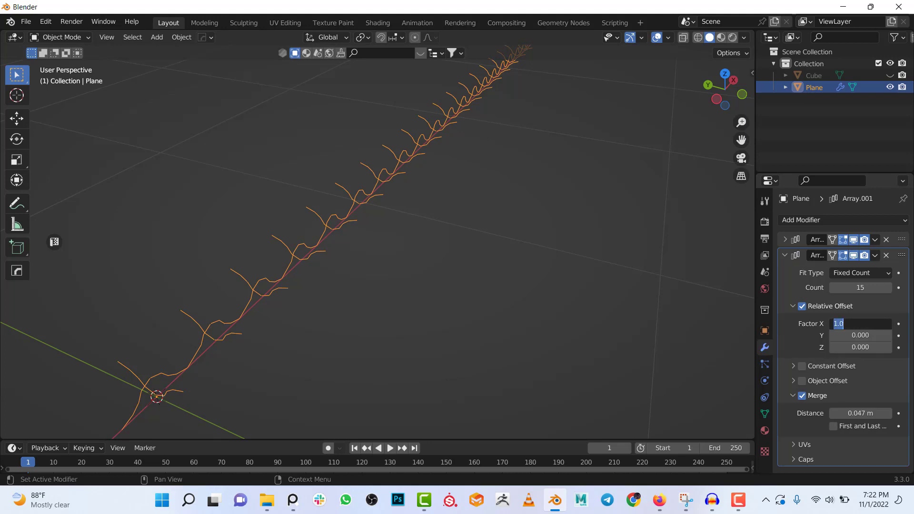
pyautogui.press('Return')
pyautogui.click(860, 335)
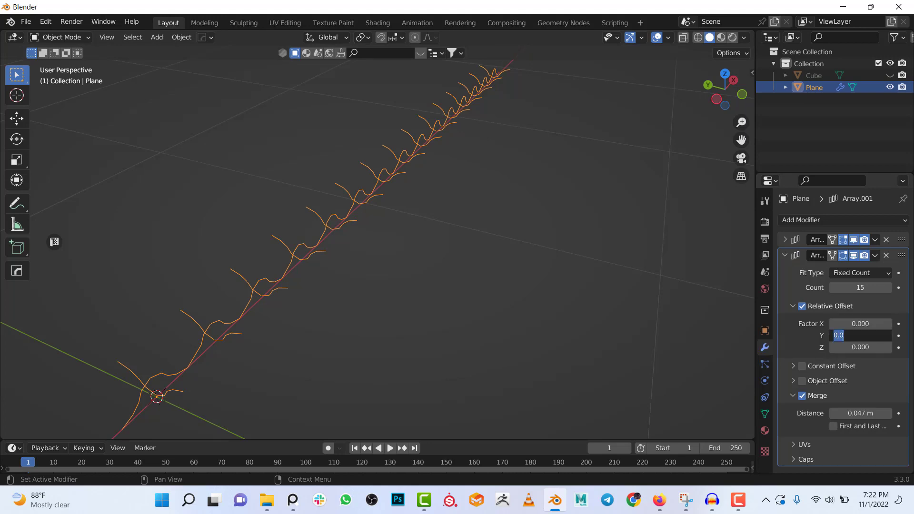
pyautogui.press('Return')
pyautogui.moveTo(547, 284); pyautogui.dragTo(431, 293, button='middle')
pyautogui.scroll(4, 438, 298)
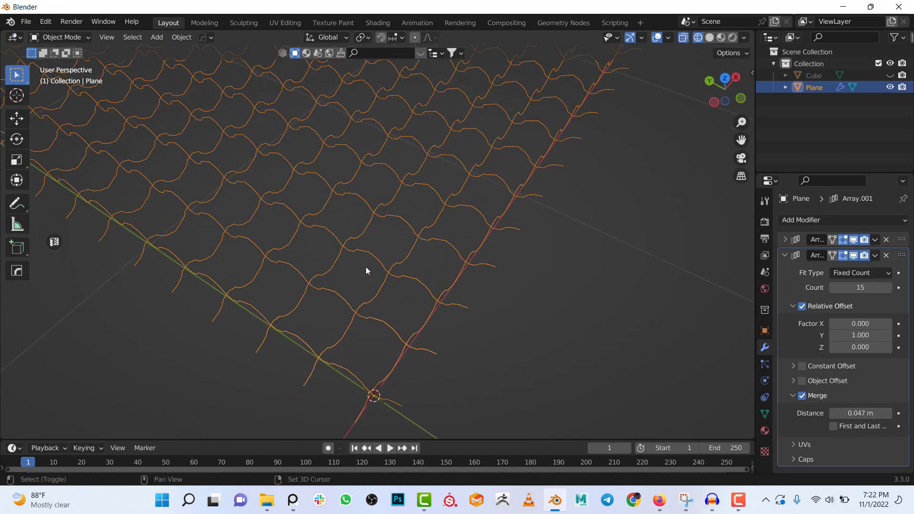
# Step: In Edit Mode, duplicate the upside-down cross profile and shift the copy along X to the junction with the next bell
pyautogui.keyDown('shift'); pyautogui.moveTo(366, 266); pyautogui.dragTo(476, 336, button='middle'); pyautogui.keyUp('shift')
pyautogui.click(438, 350)
pyautogui.scroll(3, 457, 336)
pyautogui.keyDown('shift'); pyautogui.moveTo(421, 359); pyautogui.dragTo(407, 294, button='middle'); pyautogui.keyUp('shift')
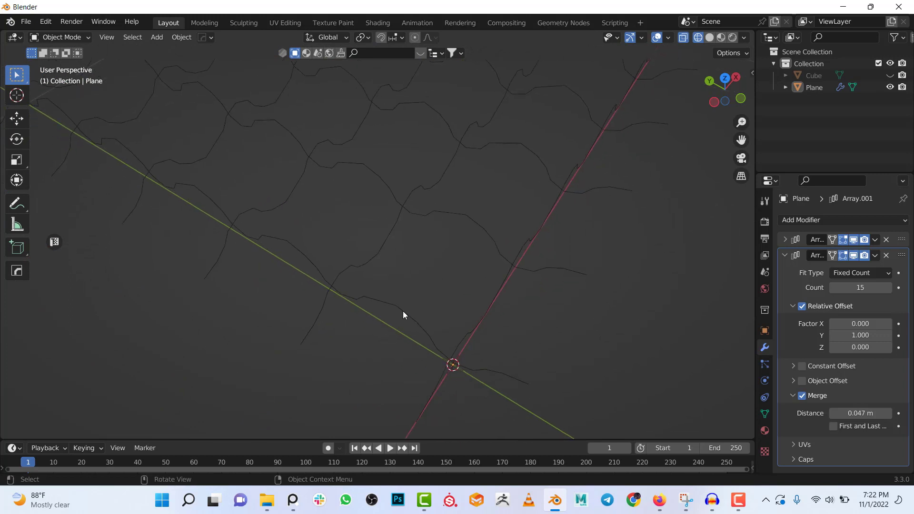
pyautogui.click(402, 311)
pyautogui.press('Tab')
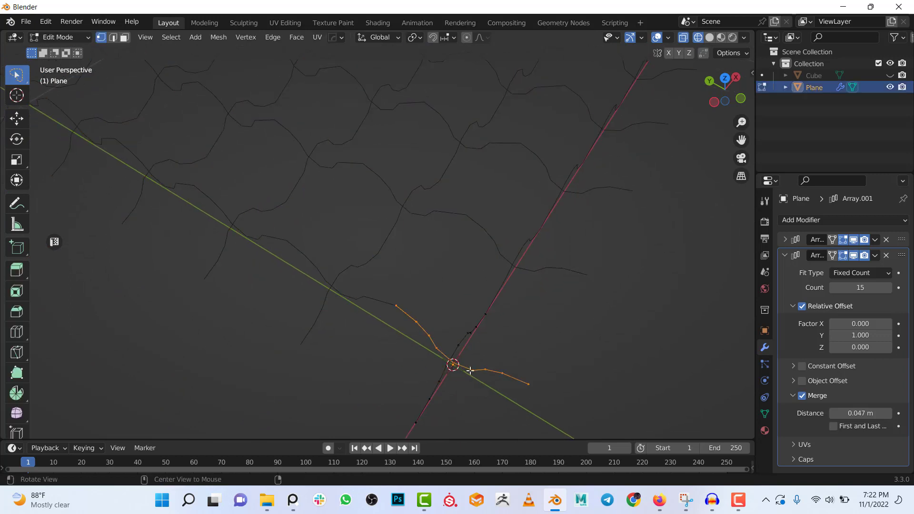
pyautogui.hotkey('ctrl', 'l')
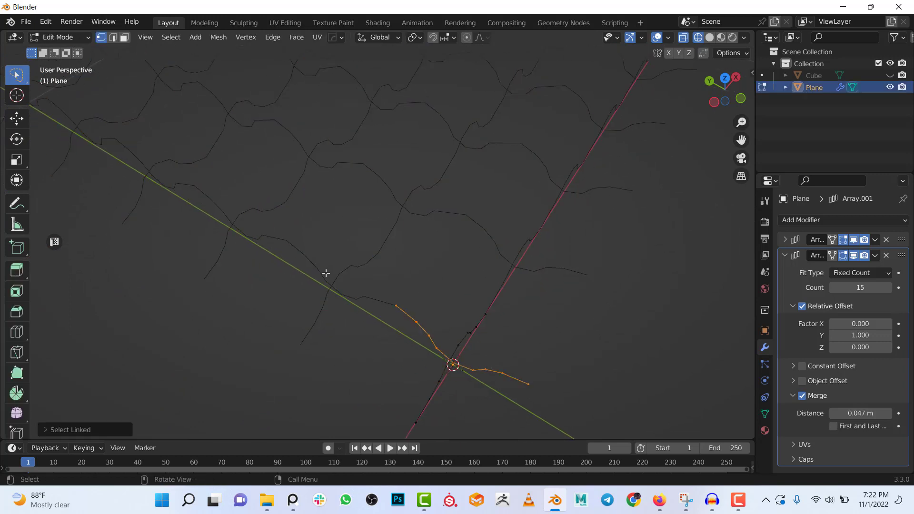
pyautogui.moveTo(425, 310); pyautogui.dragTo(383, 273, button='middle')
pyautogui.press('g')
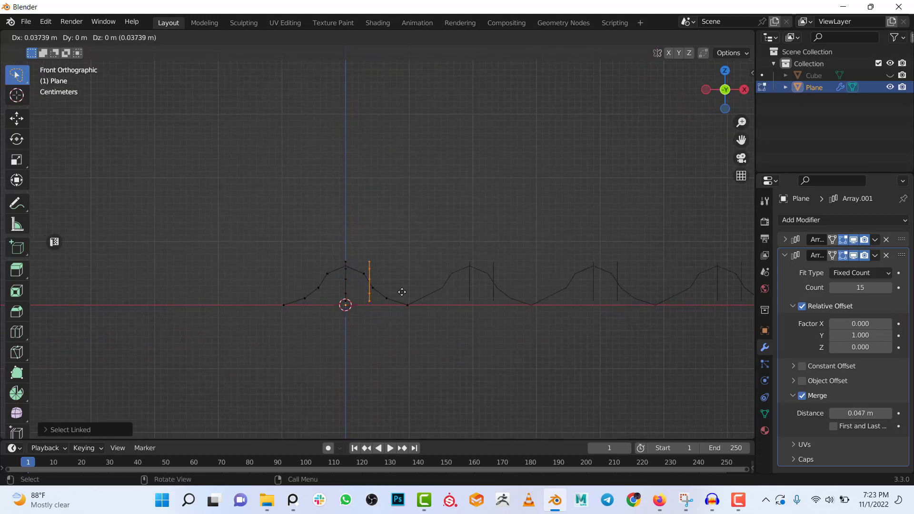
pyautogui.click(436, 293)
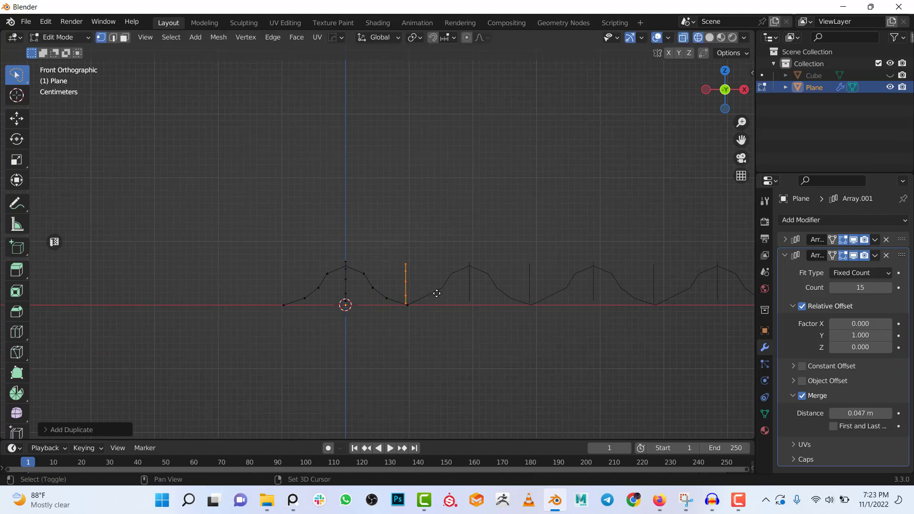
# Step: Rotate the shifted cross profile copy 180° in the front view
pyautogui.write('r1')
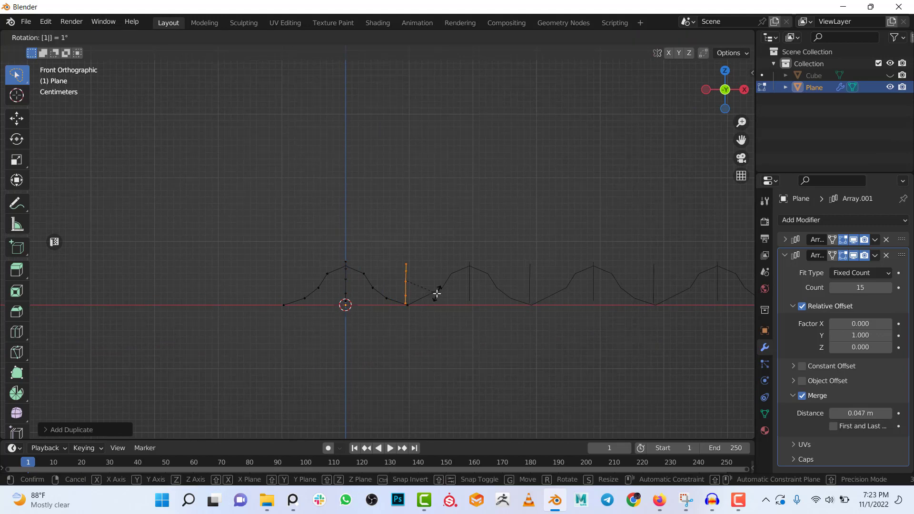
pyautogui.write('80')
pyautogui.click(437, 293)
# Step: Lower the rotated copy along Z until its lower end dips slightly below the X axis
pyautogui.keyDown('shift'); pyautogui.moveTo(437, 293); pyautogui.dragTo(429, 216, button='middle'); pyautogui.keyUp('shift')
pyautogui.scroll(2, 429, 217)
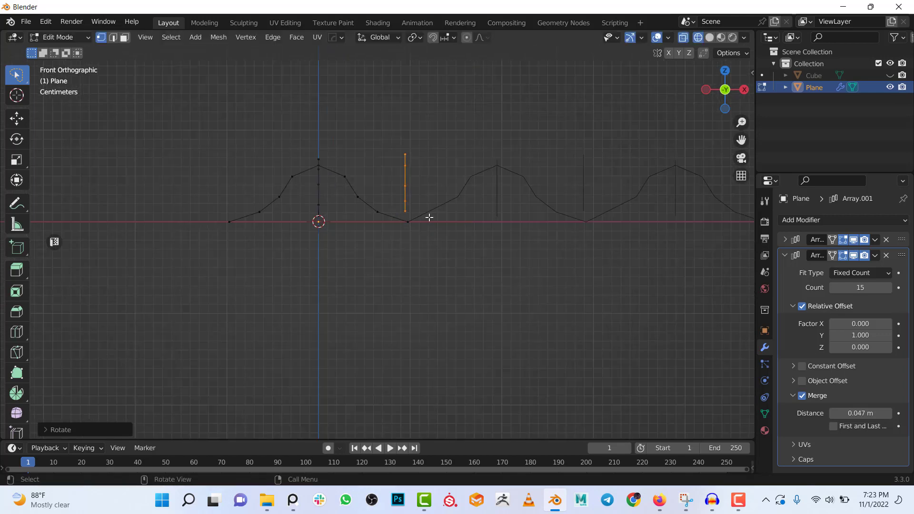
pyautogui.scroll(1, 437, 176)
pyautogui.keyDown('shift'); pyautogui.moveTo(437, 176); pyautogui.dragTo(435, 180, button='middle'); pyautogui.keyUp('shift')
pyautogui.scroll(1, 436, 176)
pyautogui.press('g')
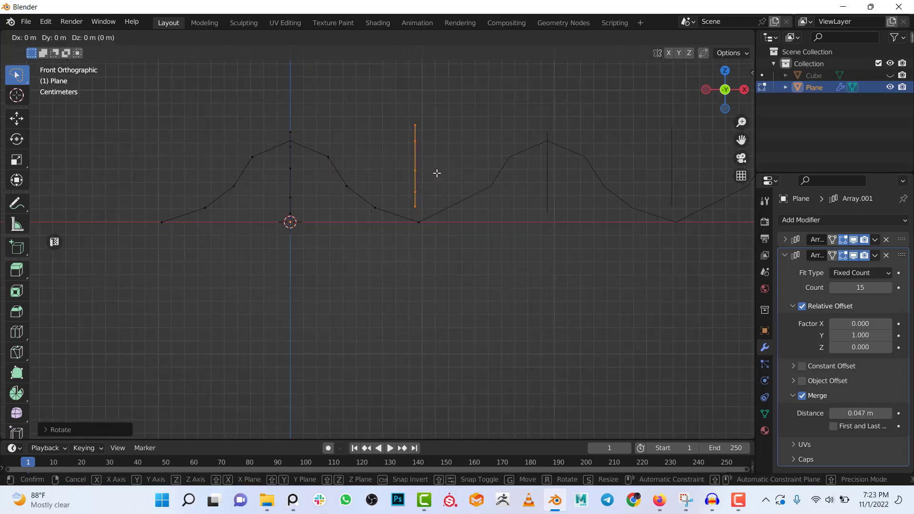
pyautogui.press('z')
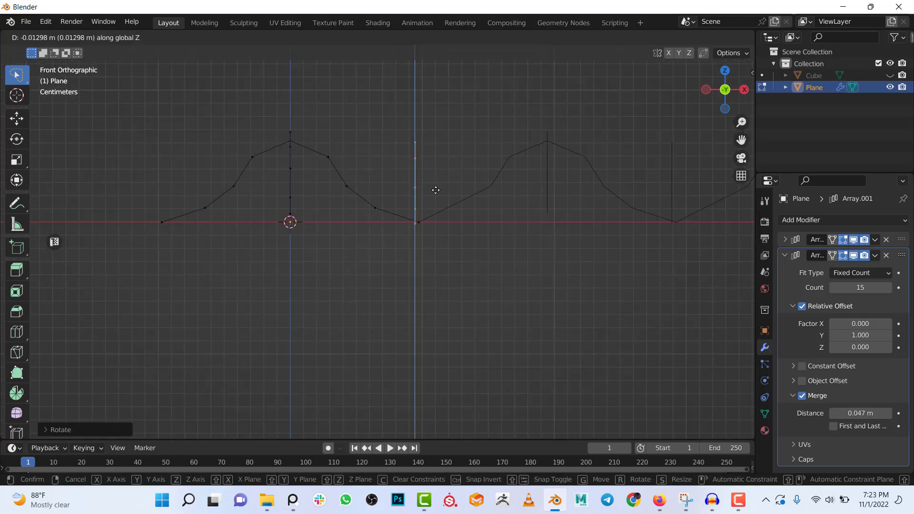
pyautogui.click(436, 190)
pyautogui.moveTo(435, 190); pyautogui.dragTo(425, 216, button='middle')
pyautogui.scroll(3, 395, 197)
pyautogui.press('g')
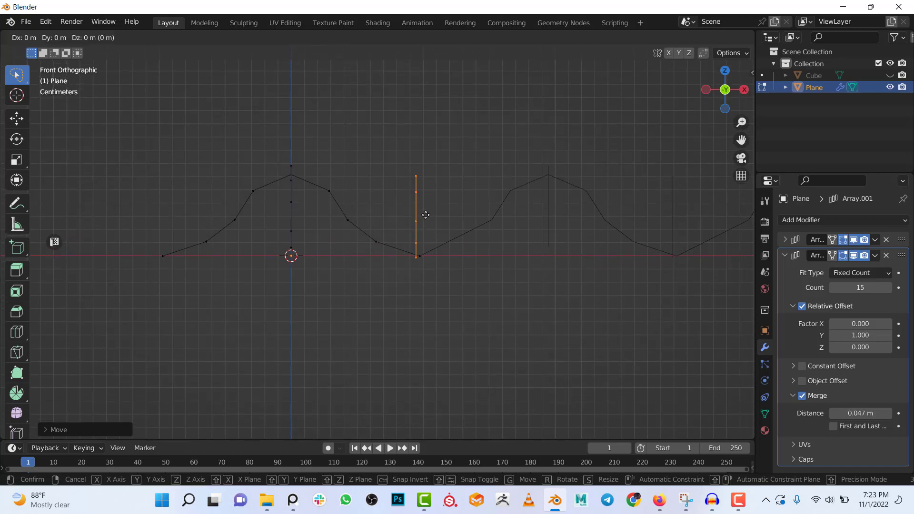
pyautogui.press('z')
pyautogui.click(431, 230)
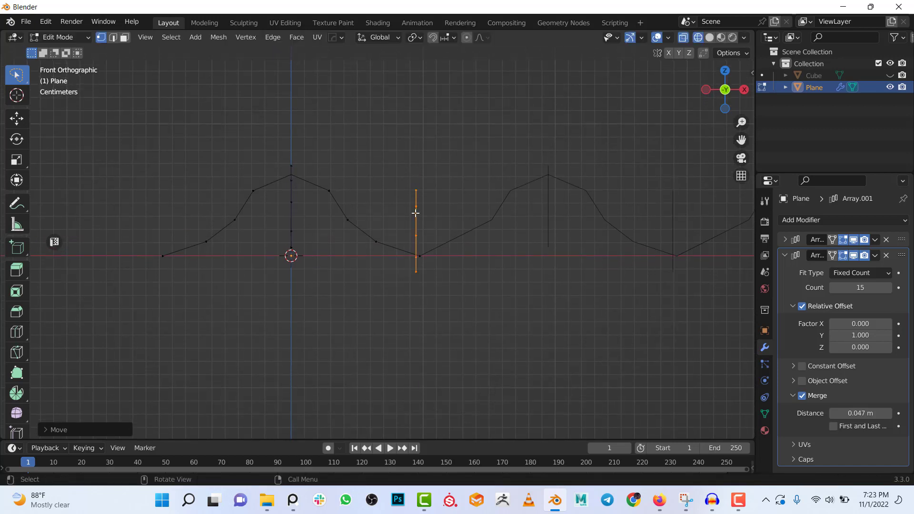
# Step: Duplicate the original bell profile lying along X and move the copy about 0.094 m along Y
pyautogui.moveTo(416, 212); pyautogui.dragTo(406, 257, button='middle')
pyautogui.hotkey('alt', 'a')
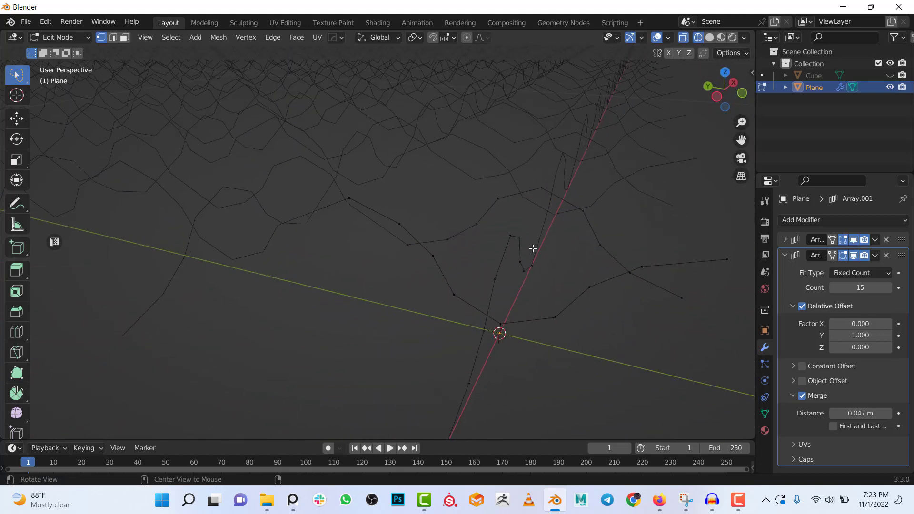
pyautogui.moveTo(532, 248); pyautogui.dragTo(466, 268, button='middle')
pyautogui.press('l')
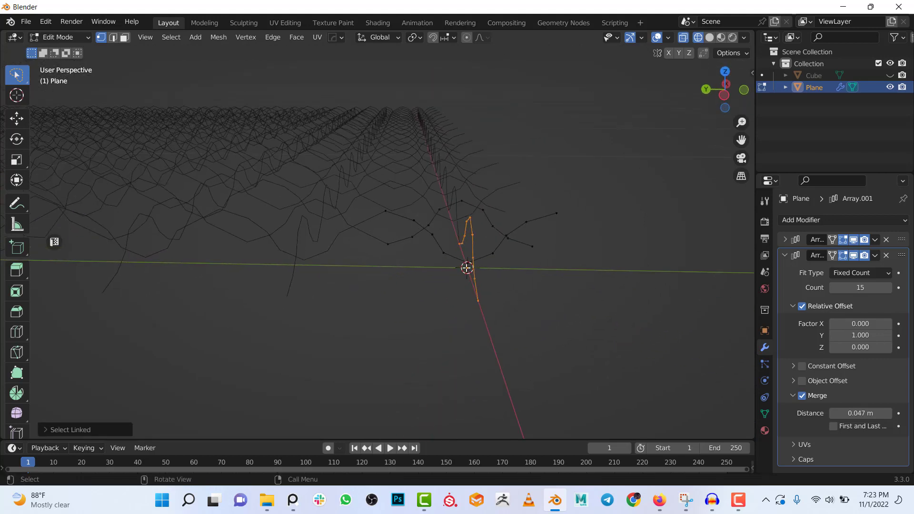
pyautogui.press('g')
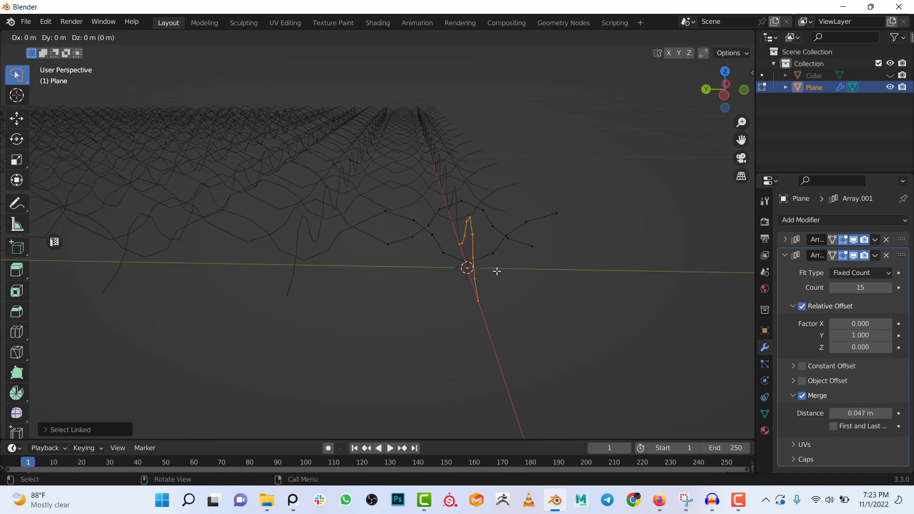
pyautogui.press('y')
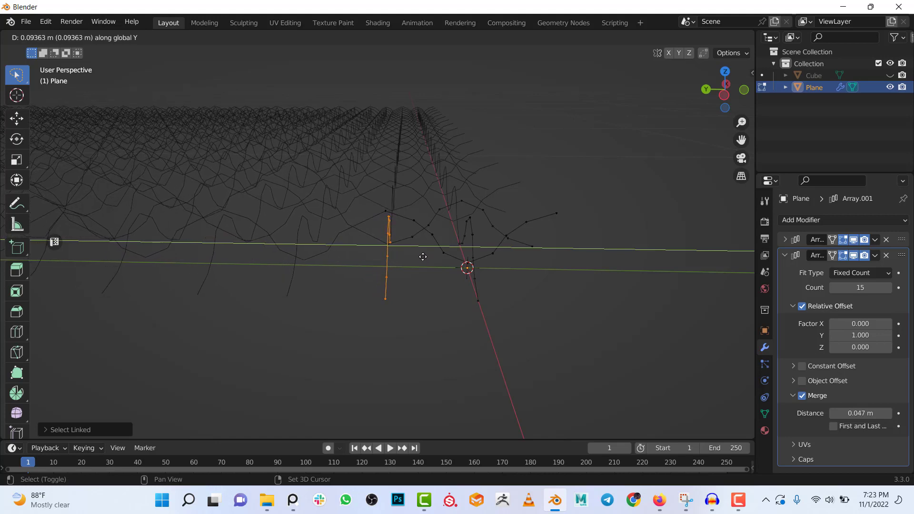
pyautogui.click(402, 251)
# Step: Rotate the duplicated bell profile 180° in the right view
pyautogui.press('KP_1')
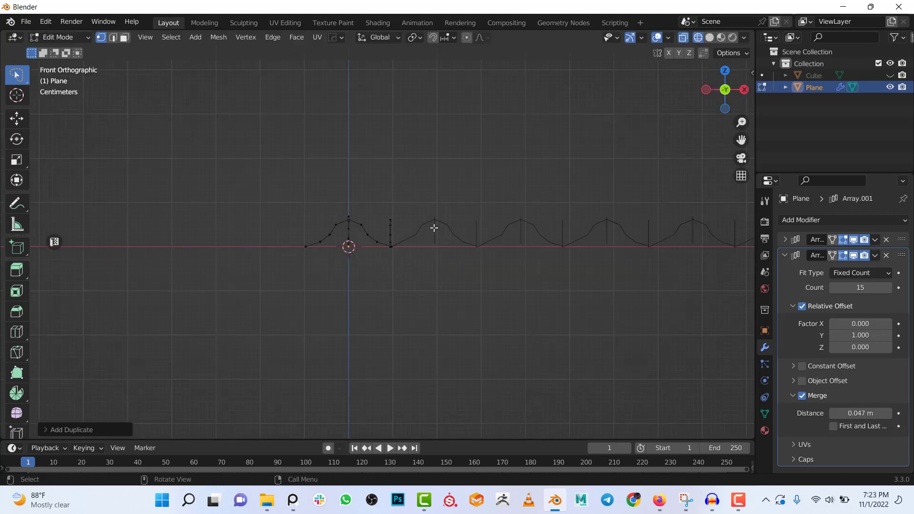
pyautogui.press('KP_3')
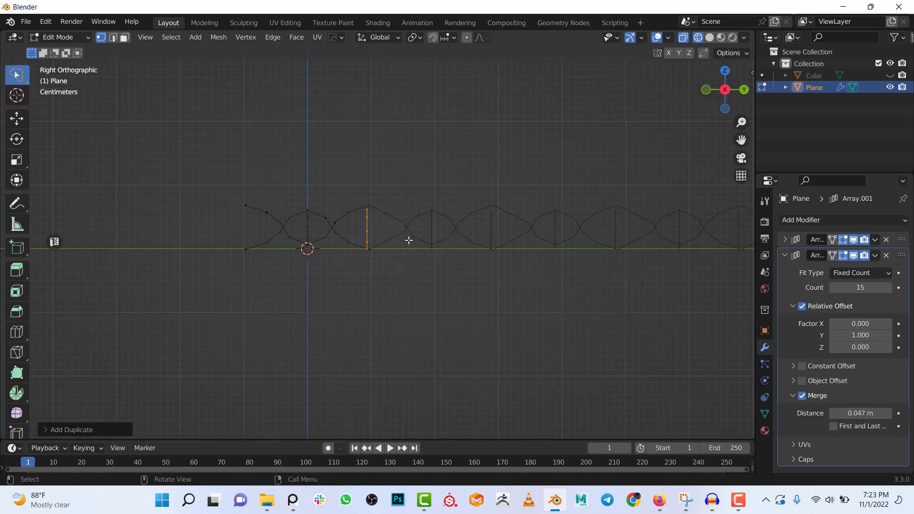
pyautogui.write('r80')
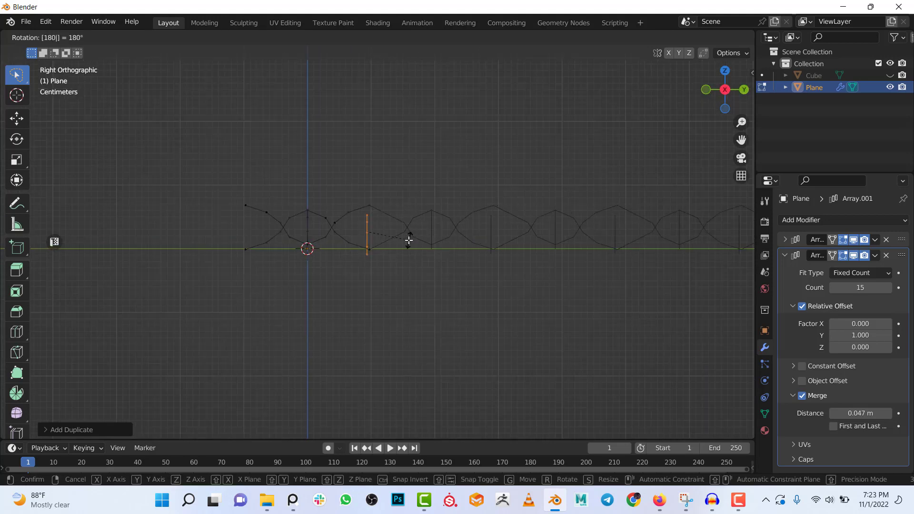
pyautogui.press('Return')
# Step: Switch back to solid shading and Object Mode with the whole woven mesh in view
pyautogui.moveTo(382, 212)
pyautogui.mouseDown(button='middle')
pyautogui.moveTo(435, 284)
pyautogui.moveTo(395, 222)
pyautogui.moveTo(517, 250)
pyautogui.mouseUp(button='middle')
pyautogui.hotkey('shift', 'z')
pyautogui.press('Tab')
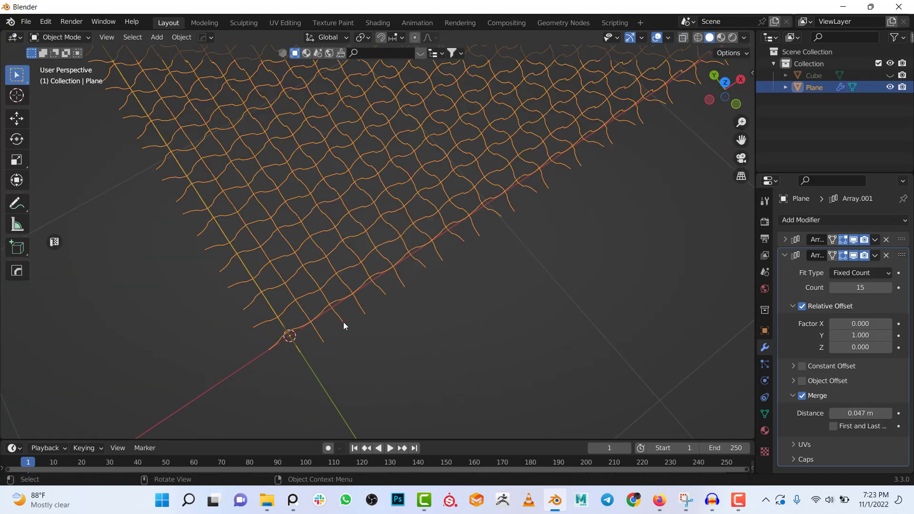
pyautogui.scroll(-6, 419, 282)
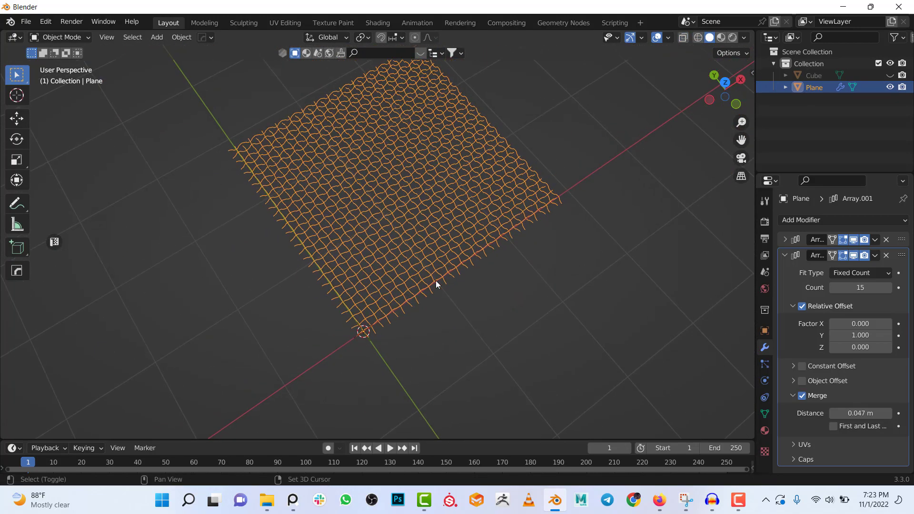
# Step: Try a Skin modifier on the whole woven mesh and remove it again
pyautogui.scroll(3, 437, 284)
pyautogui.click(785, 255)
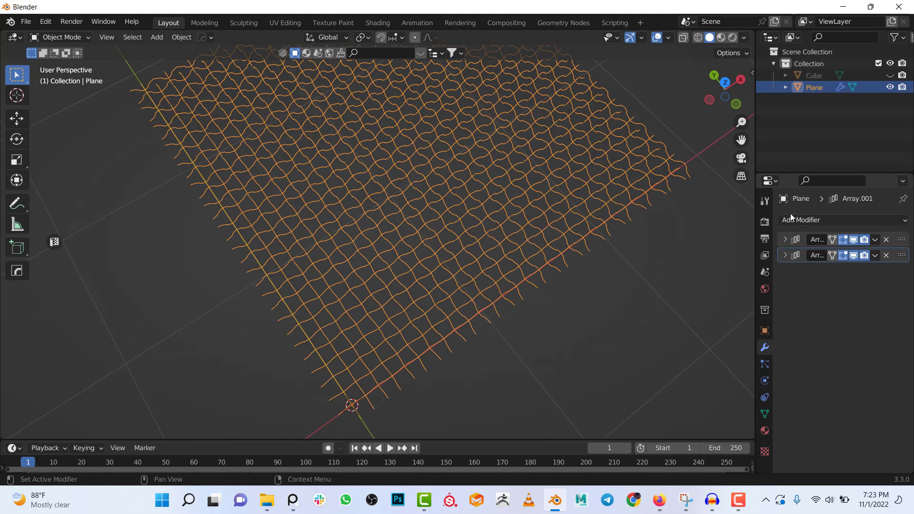
pyautogui.click(791, 218)
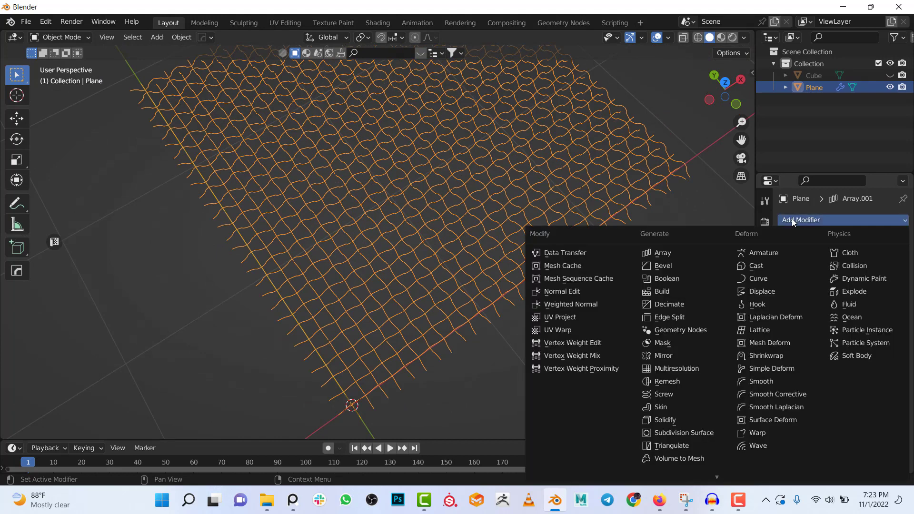
pyautogui.click(672, 407)
pyautogui.moveTo(492, 359); pyautogui.dragTo(429, 301, button='middle')
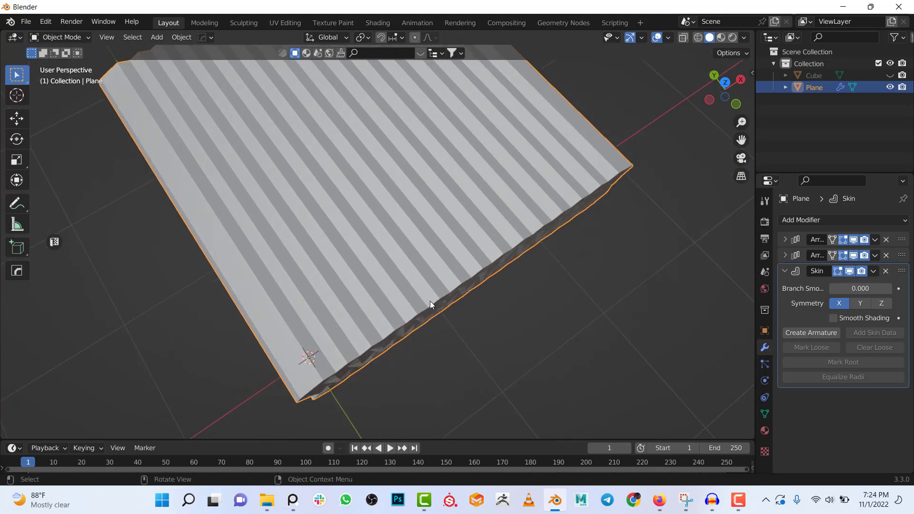
pyautogui.click(886, 270)
# Step: Separate the base wire profiles into individual objects by loose parts and return to Object Mode
pyautogui.press('Tab')
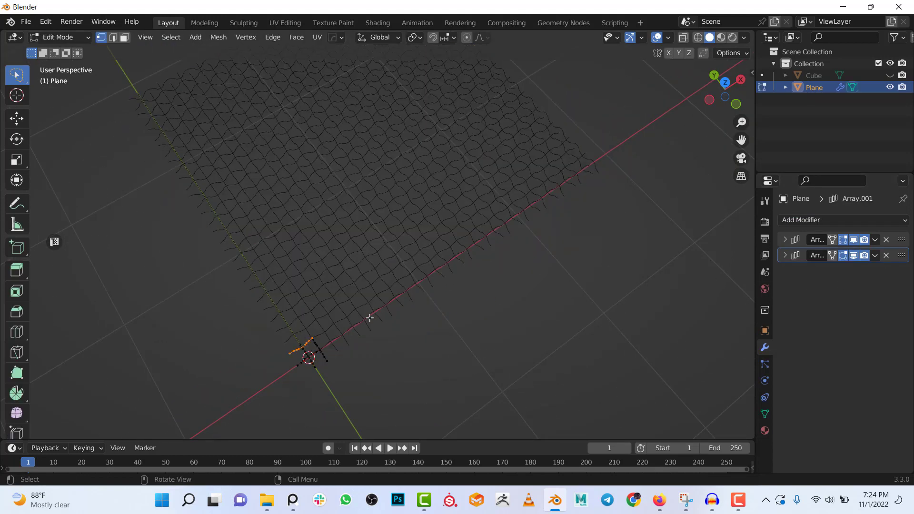
pyautogui.keyDown('shift'); pyautogui.moveTo(349, 301); pyautogui.dragTo(434, 216, button='middle'); pyautogui.keyUp('shift')
pyautogui.scroll(4, 435, 218)
pyautogui.keyDown('shift'); pyautogui.moveTo(483, 267); pyautogui.dragTo(431, 268, button='middle'); pyautogui.keyUp('shift')
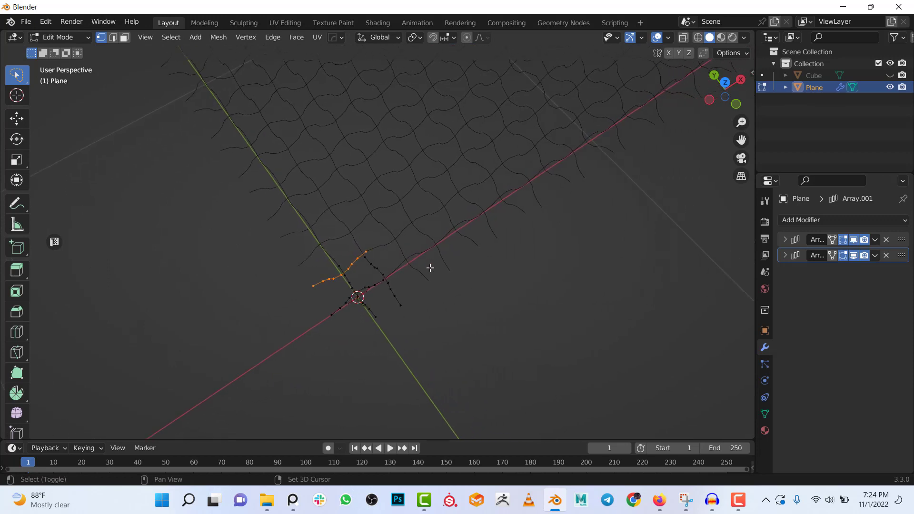
pyautogui.press('p')
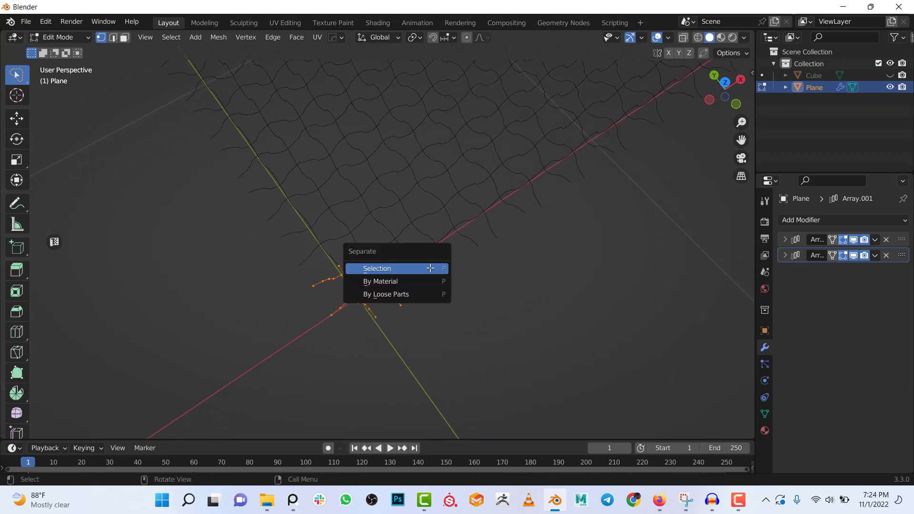
pyautogui.click(395, 294)
pyautogui.press('Tab')
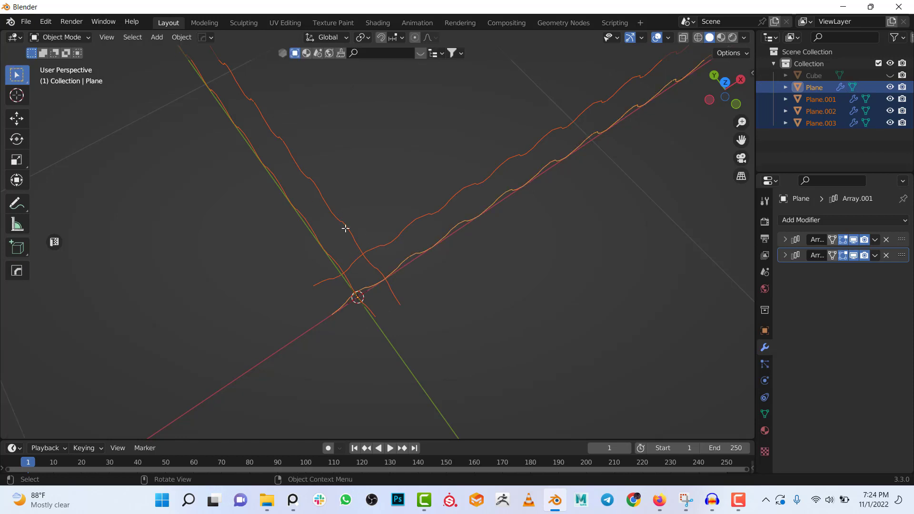
# Step: Add a Skin modifier to the wire strand running along the X axis and hide that strand
pyautogui.click(439, 243)
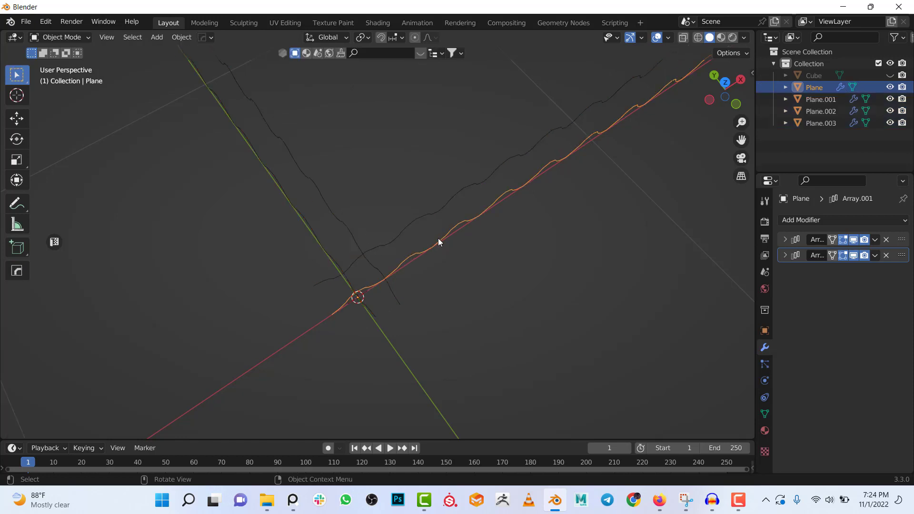
pyautogui.click(819, 218)
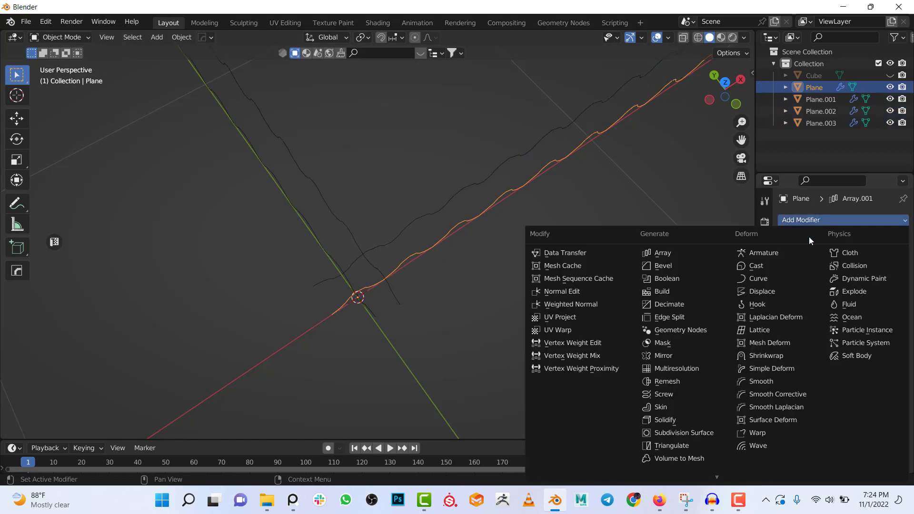
pyautogui.click(661, 407)
pyautogui.press('h')
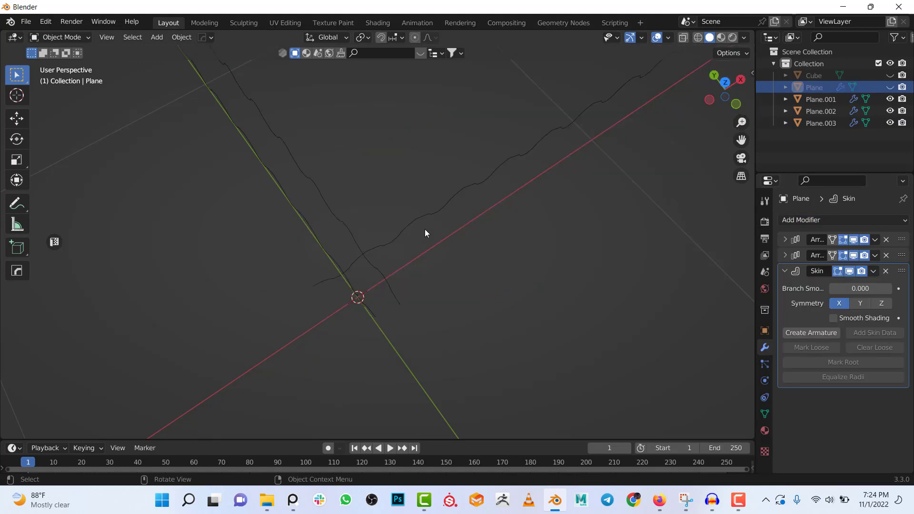
# Step: Add a Skin modifier to the offset strand parallel to the X axis and hide it
pyautogui.click(420, 218)
pyautogui.click(810, 219)
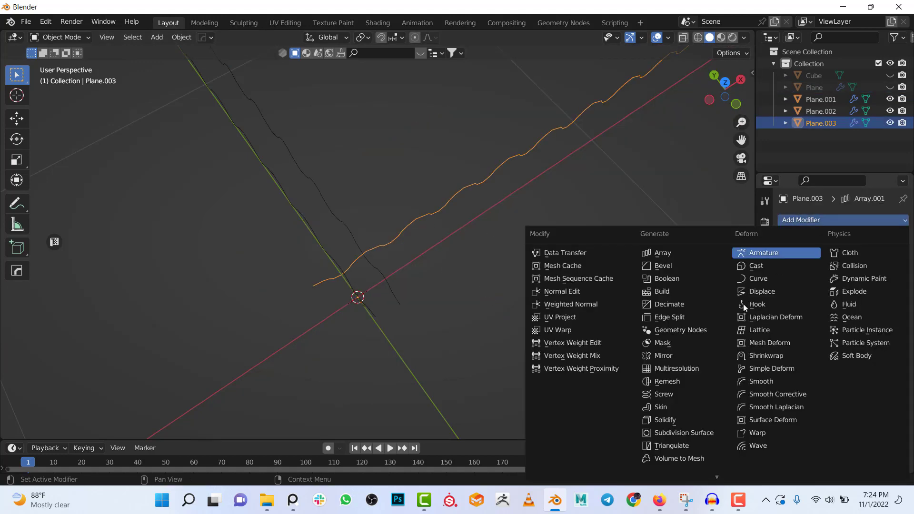
pyautogui.click(681, 413)
pyautogui.press('h')
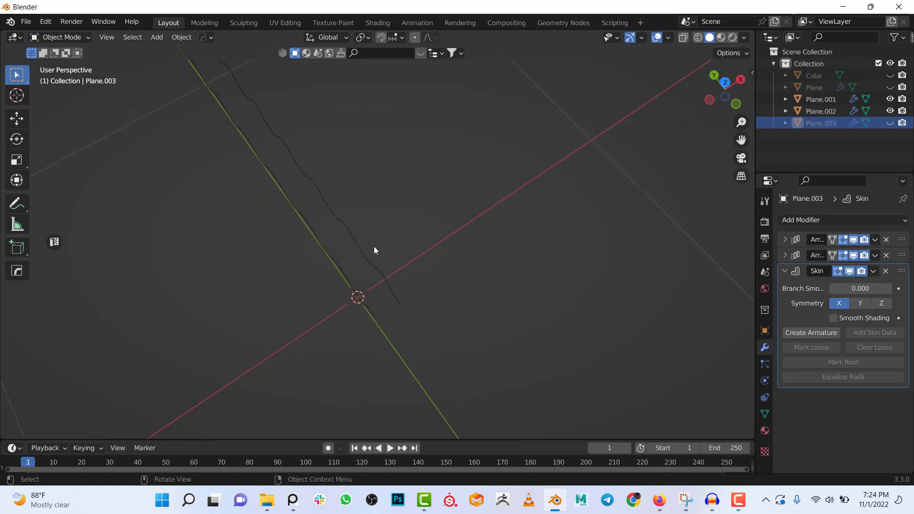
# Step: Add a Skin modifier to the offset strand parallel to the Y axis and hide it
pyautogui.click(364, 257)
pyautogui.click(792, 219)
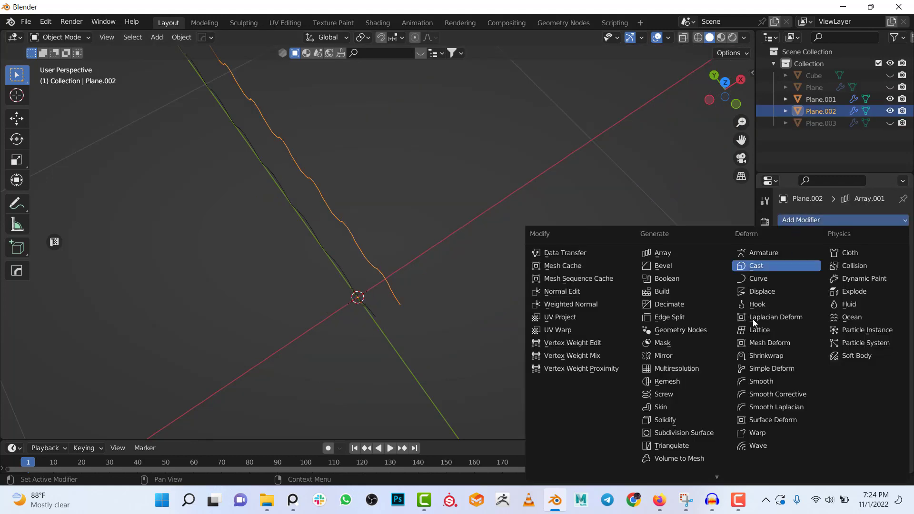
pyautogui.click(676, 410)
pyautogui.press('h')
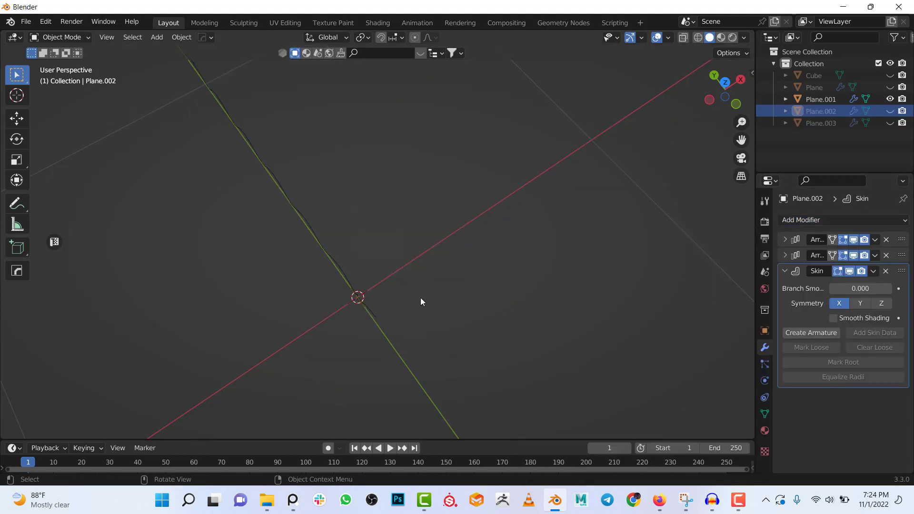
# Step: Add a Skin modifier to the strand lying on the Y axis and hide it
pyautogui.click(369, 306)
pyautogui.click(787, 222)
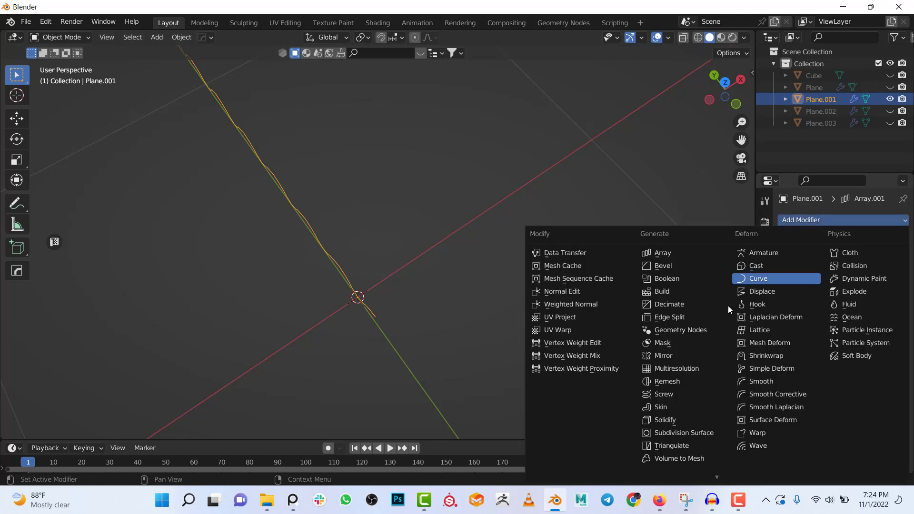
pyautogui.click(662, 407)
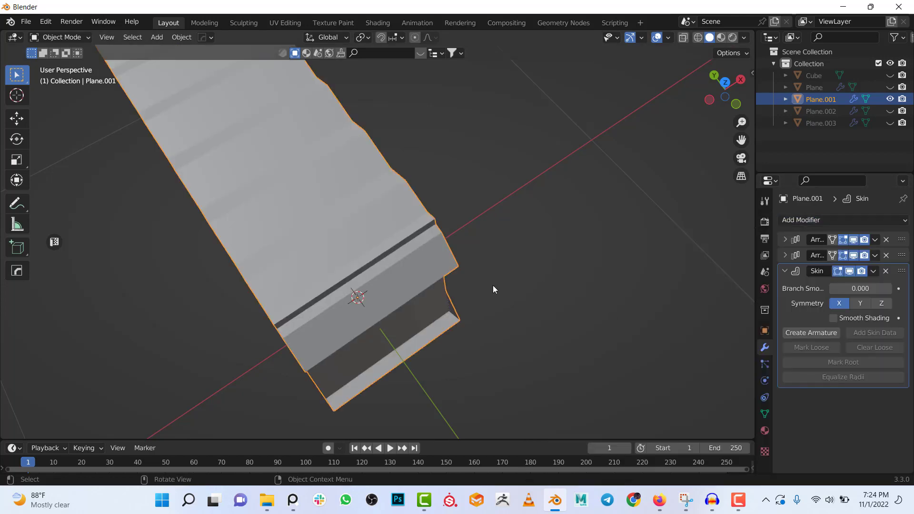
pyautogui.press('h')
# Step: Unhide all objects, keeping only the Cube sphere hidden
pyautogui.scroll(-4, 505, 274)
pyautogui.keyDown('shift'); pyautogui.moveTo(557, 217); pyautogui.dragTo(567, 253, button='middle'); pyautogui.keyUp('shift')
pyautogui.hotkey('alt', 'h')
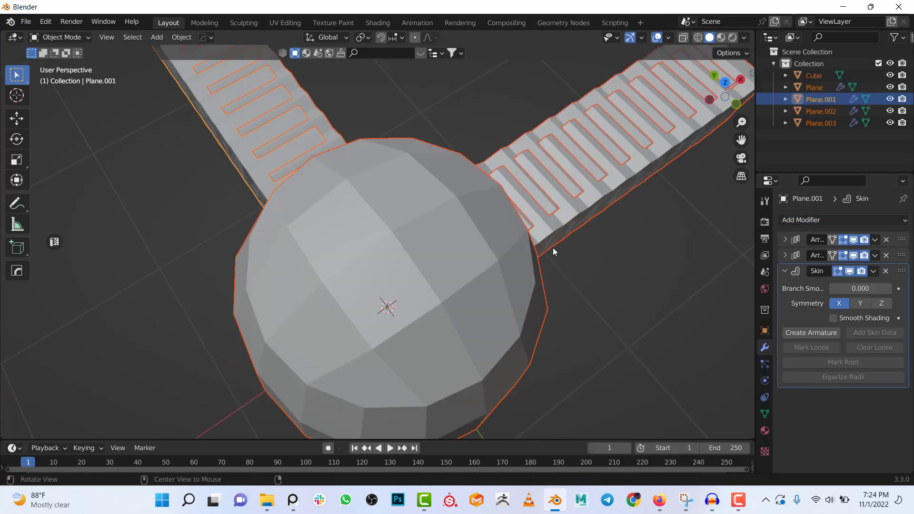
pyautogui.click(889, 75)
pyautogui.scroll(-3, 486, 260)
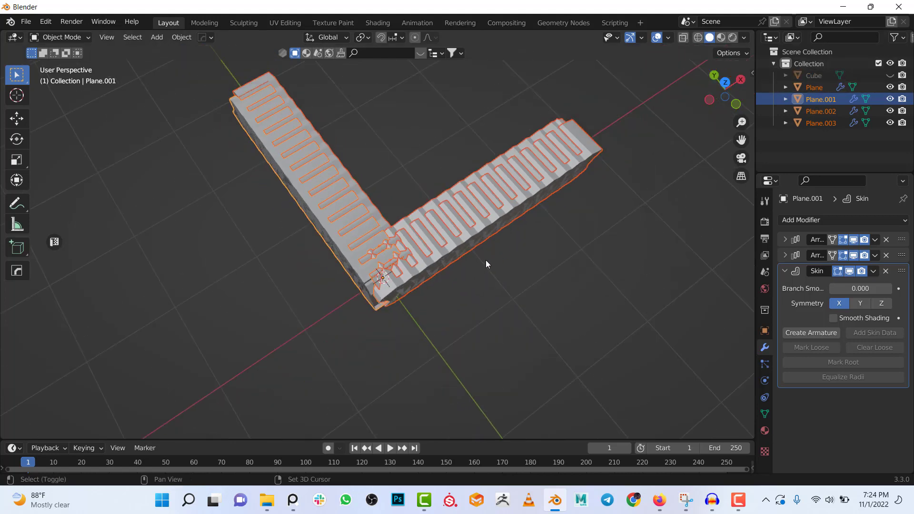
# Step: Join the four skinned strands into one object with Plane as the active object
pyautogui.scroll(4, 427, 233)
pyautogui.keyDown('shift'); pyautogui.click(392, 254); pyautogui.keyUp('shift')
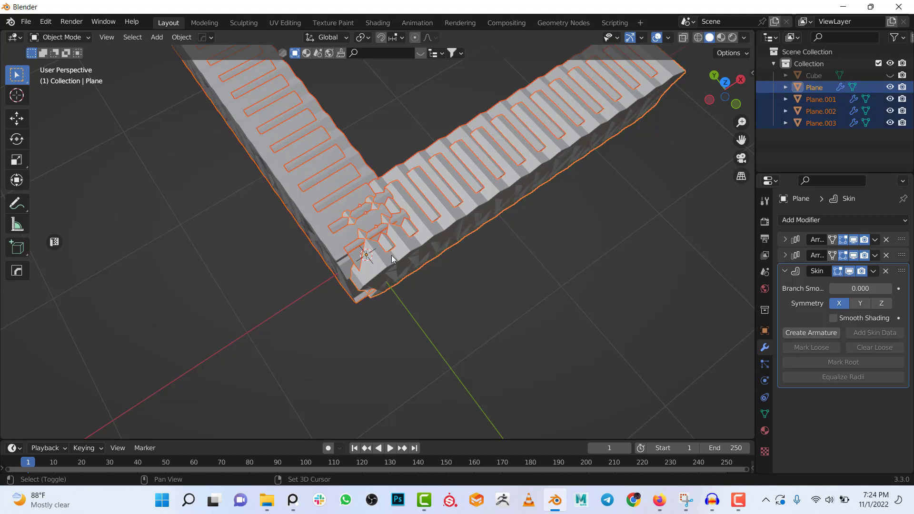
pyautogui.hotkey('ctrl', 'j')
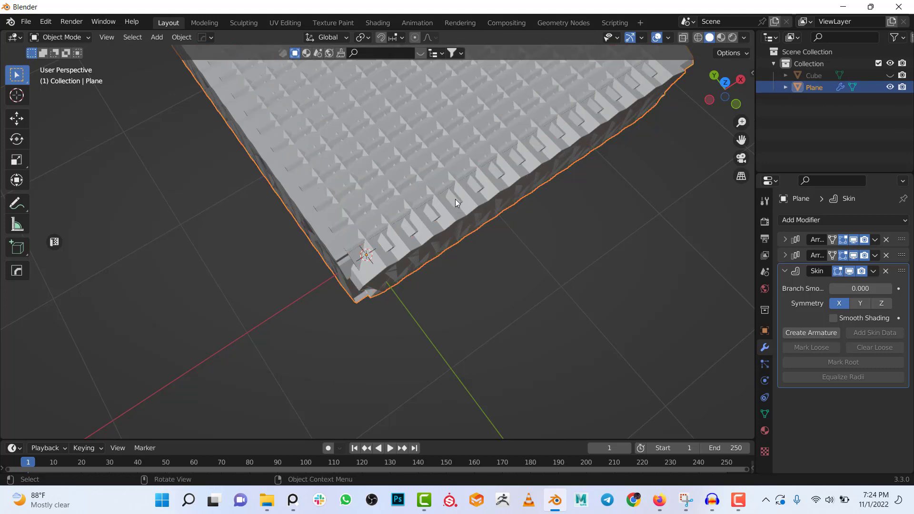
# Step: Shrink the skin radius of the joined wires in Edit Mode to below a tenth of its size
pyautogui.moveTo(455, 199)
pyautogui.mouseDown(button='middle')
pyautogui.moveTo(439, 230)
pyautogui.moveTo(451, 196)
pyautogui.mouseUp(button='middle')
pyautogui.scroll(4, 435, 191)
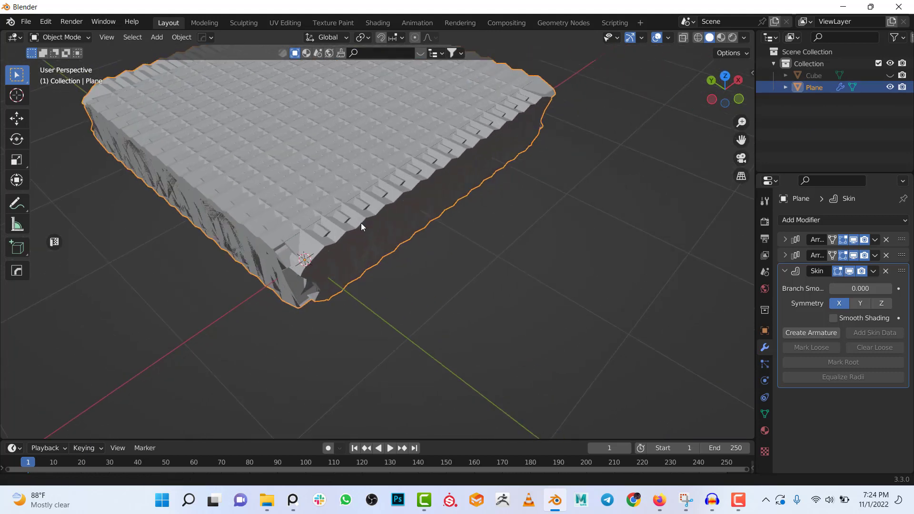
pyautogui.keyDown('shift'); pyautogui.moveTo(242, 147); pyautogui.dragTo(341, 173, button='middle'); pyautogui.keyUp('shift')
pyautogui.scroll(3, 409, 203)
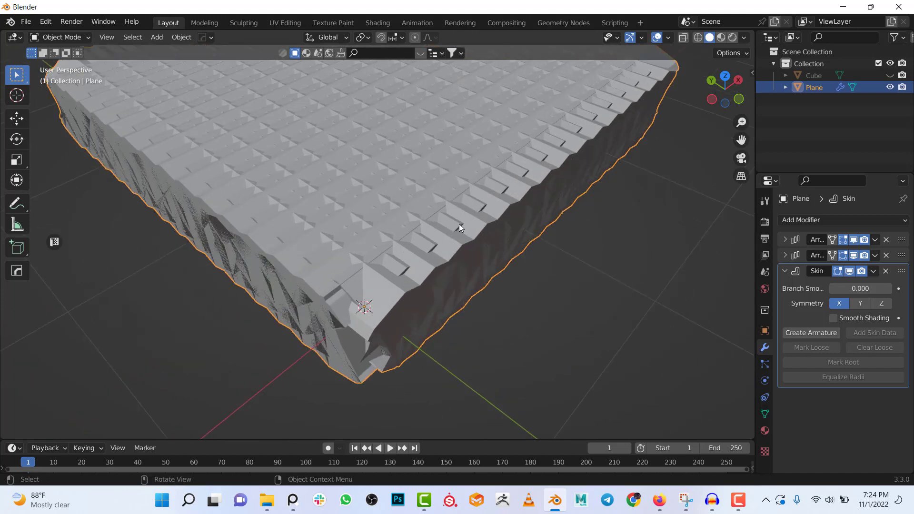
pyautogui.press('Tab')
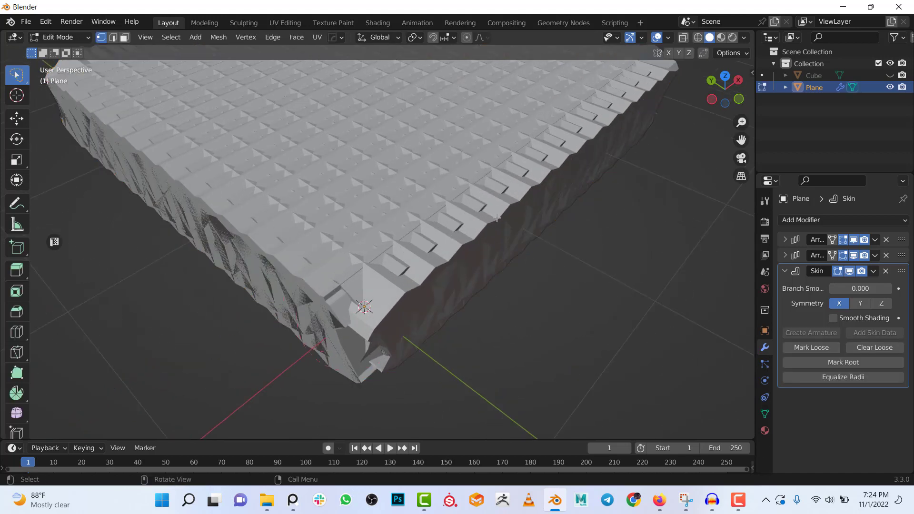
pyautogui.keyDown('shift'); pyautogui.moveTo(498, 233); pyautogui.dragTo(478, 229, button='middle'); pyautogui.keyUp('shift')
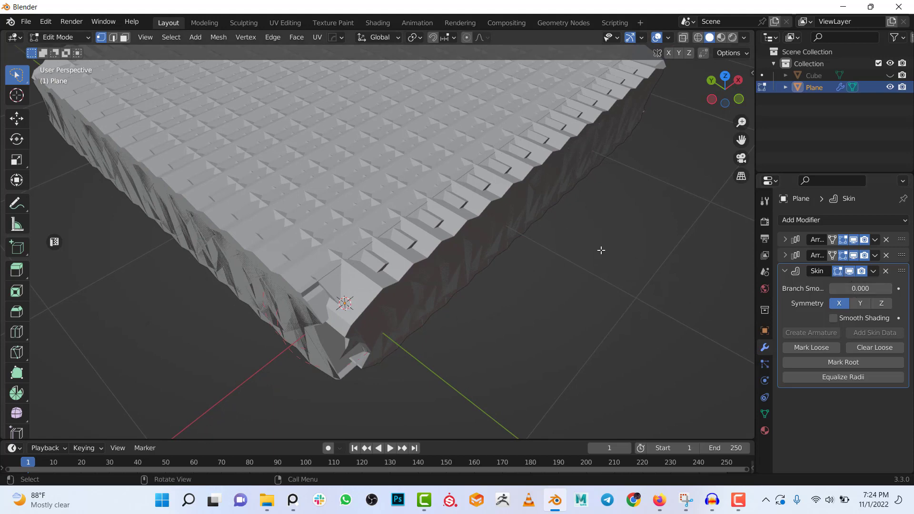
pyautogui.press('s')
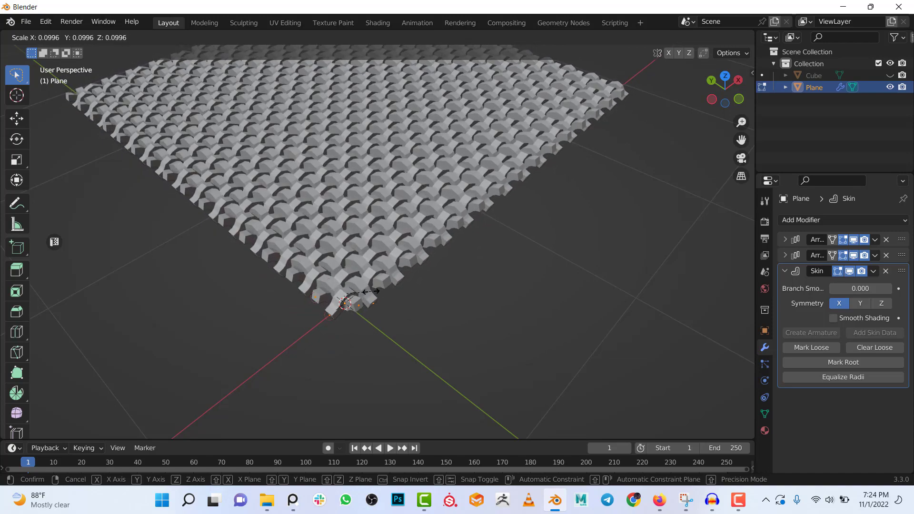
pyautogui.click(367, 293)
pyautogui.scroll(5, 385, 277)
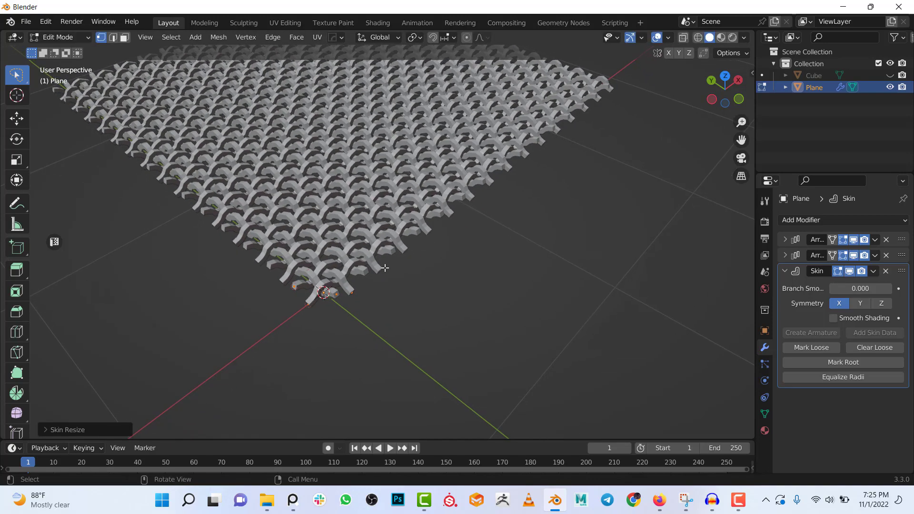
pyautogui.scroll(-4, 385, 277)
# Step: Reduce the wires' skin radius a little further, return to Object Mode and deselect the mesh
pyautogui.hotkey('ctrl', 'a')
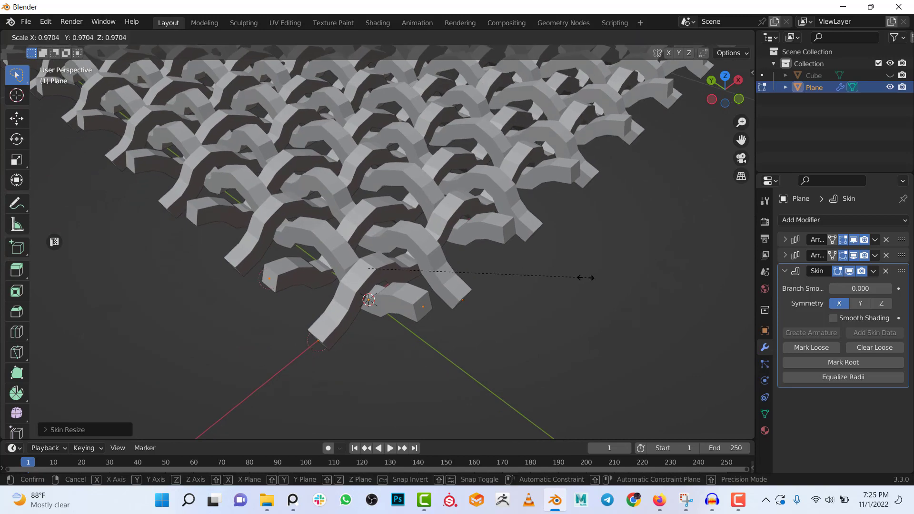
pyautogui.click(560, 277)
pyautogui.scroll(-7, 435, 252)
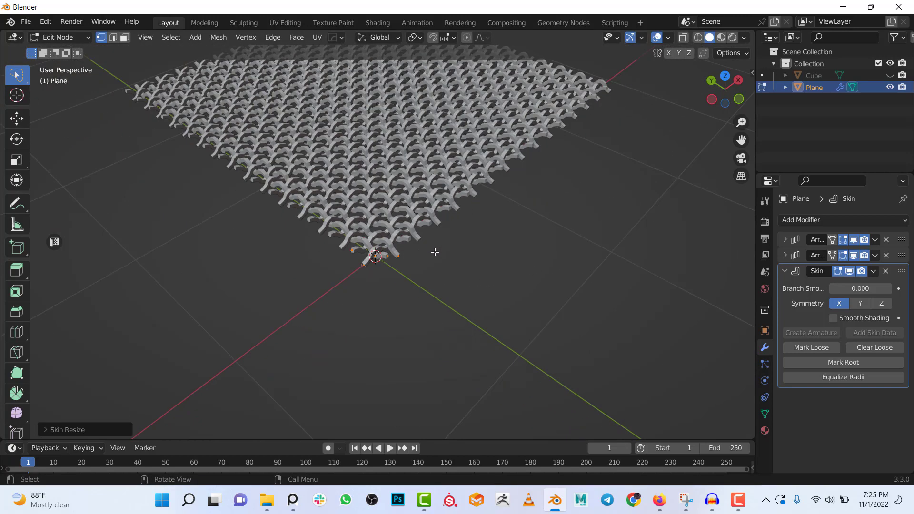
pyautogui.press('Tab')
pyautogui.keyDown('shift'); pyautogui.moveTo(434, 247); pyautogui.dragTo(437, 324, button='middle'); pyautogui.keyUp('shift')
pyautogui.hotkey('alt', 'a')
pyautogui.moveTo(363, 269); pyautogui.dragTo(375, 216, button='middle')
pyautogui.scroll(2, 362, 245)
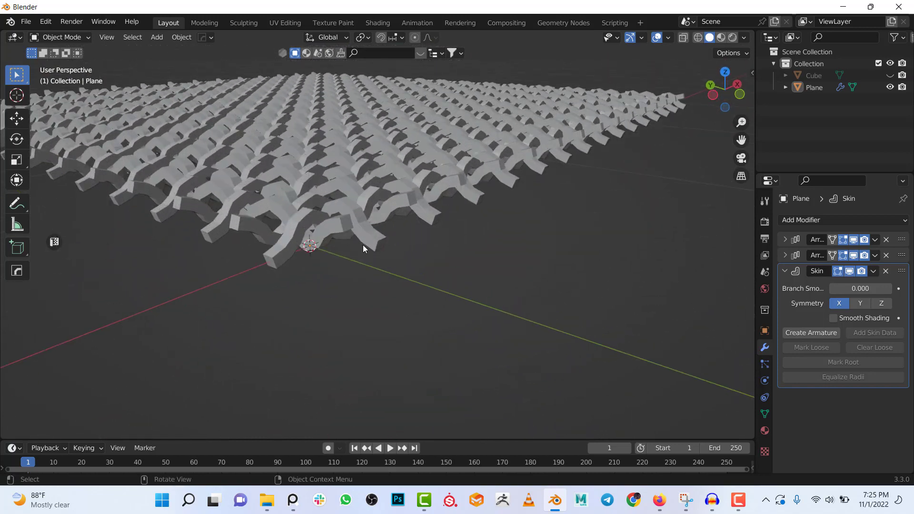
# Step: Readjust the skin radius of the woven wires in Edit Mode and return to Object Mode
pyautogui.click(363, 241)
pyautogui.press('Tab')
pyautogui.hotkey('ctrl', 'a')
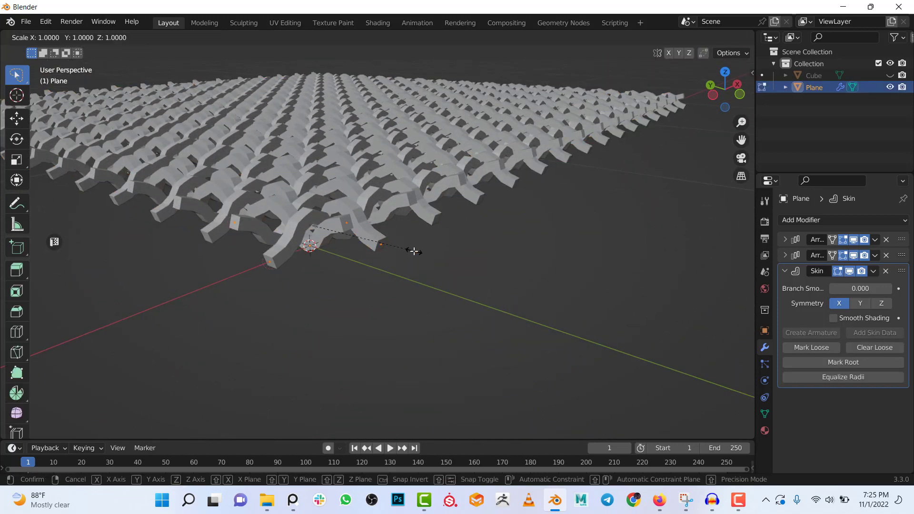
pyautogui.press('Tab')
pyautogui.moveTo(401, 181); pyautogui.dragTo(404, 276, button='middle')
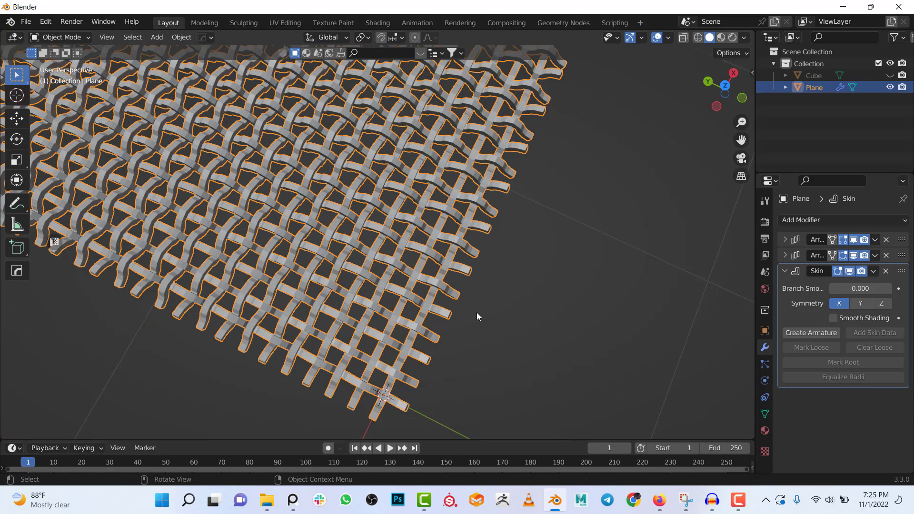
# Step: Enlarge the wires' skin radius by slightly more than 1.13 times to narrow the gaps in the weave
pyautogui.press('Tab')
pyautogui.hotkey('ctrl', 'a')
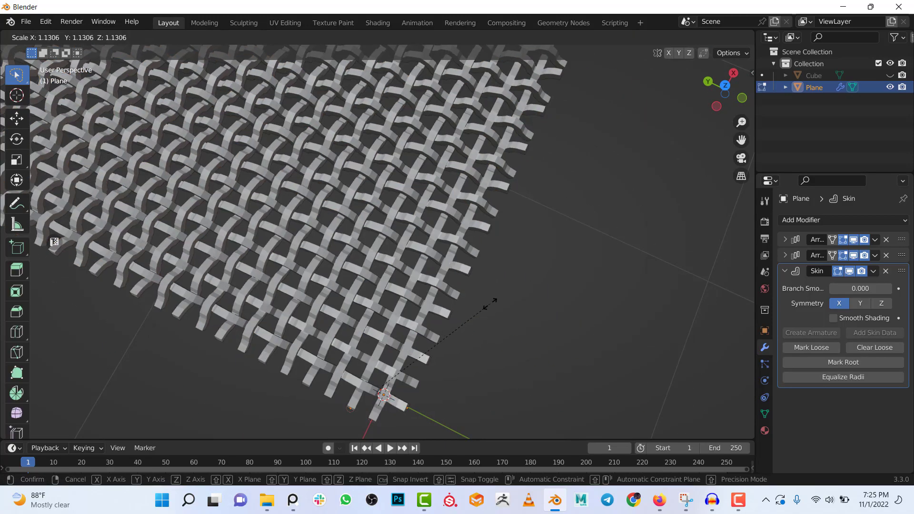
pyautogui.click(524, 278)
pyautogui.press('Tab')
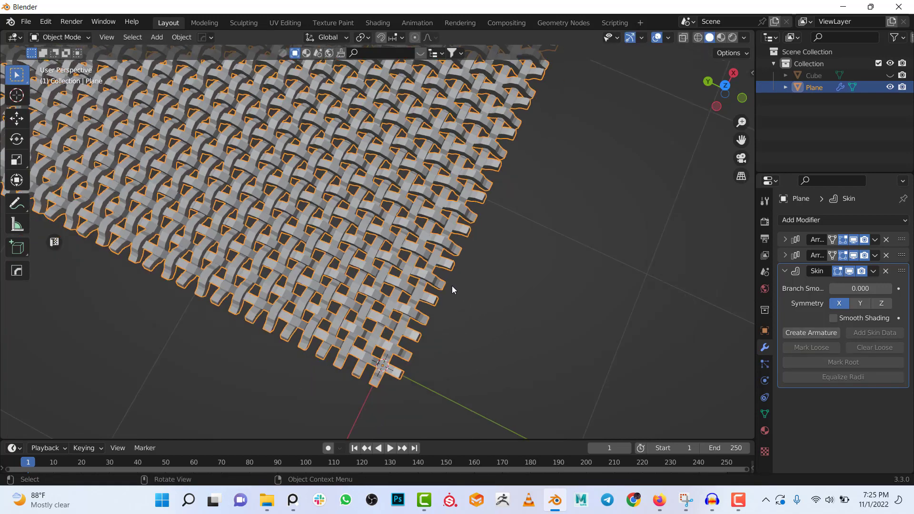
# Step: Unhide the Cube sphere beside the weave and select the woven mesh
pyautogui.scroll(-6, 453, 286)
pyautogui.hotkey('alt', 'a')
pyautogui.scroll(3, 443, 230)
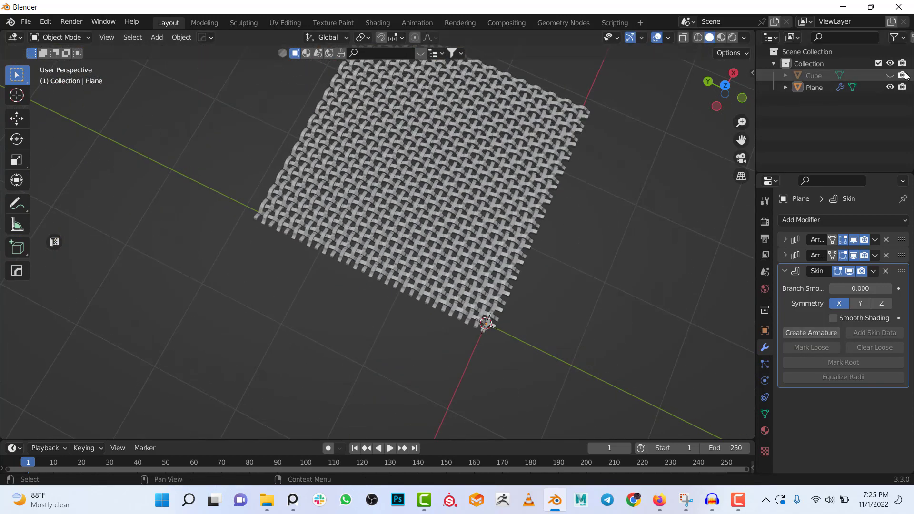
pyautogui.click(890, 75)
pyautogui.click(410, 201)
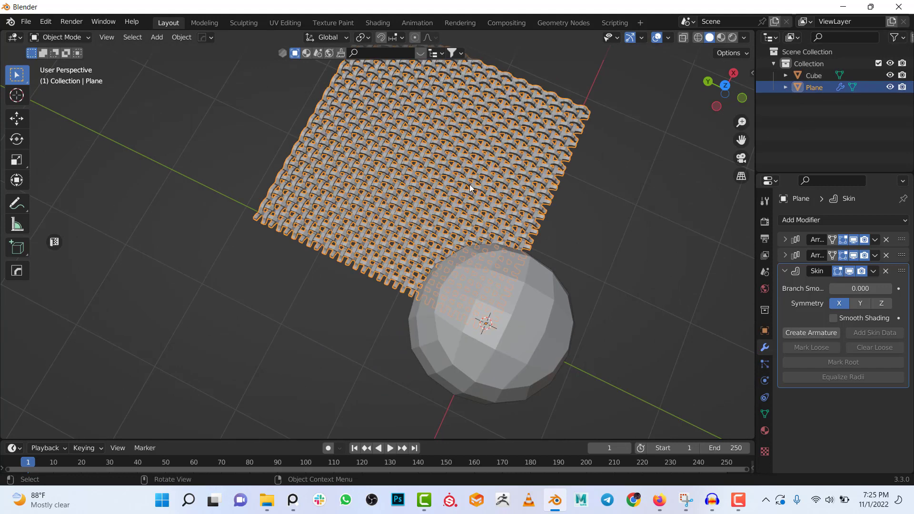
# Step: Hide the woven wire mesh so only the Cube dome shows, and view it from the front
pyautogui.press('h')
pyautogui.scroll(-2, 495, 257)
pyautogui.press('KP_1')
pyautogui.scroll(4, 330, 178)
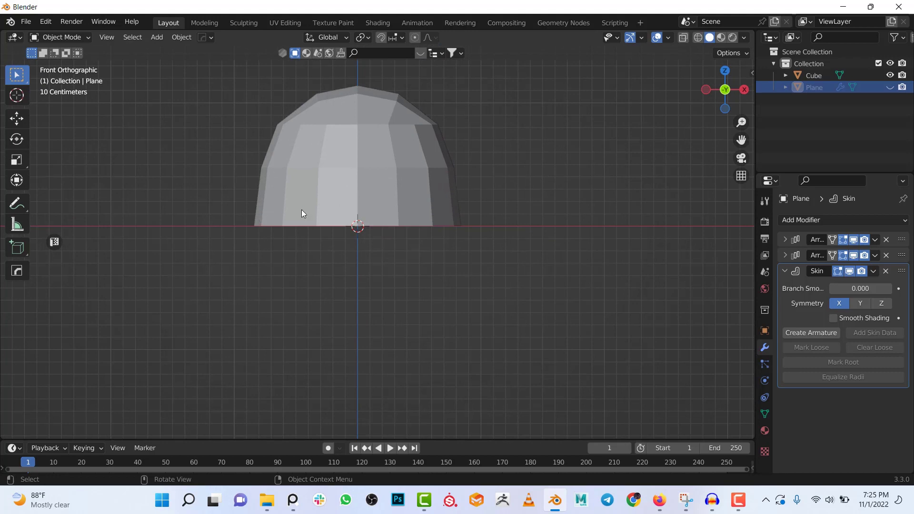
# Step: Duplicate the Cube dome along the X axis and place the copy beside the original as a spare
pyautogui.scroll(-5, 371, 212)
pyautogui.keyDown('shift'); pyautogui.click(343, 237); pyautogui.keyUp('shift')
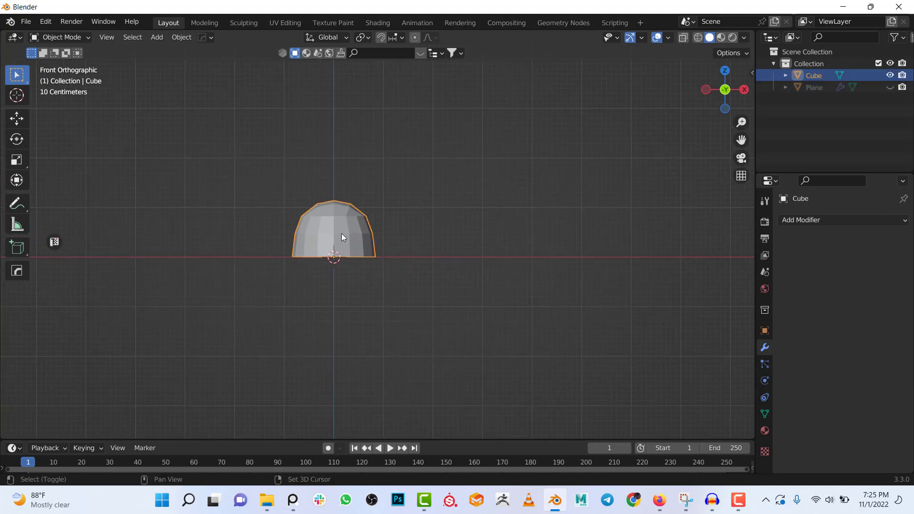
pyautogui.hotkey('shift', 'd')
pyautogui.press('x')
pyautogui.click(545, 233)
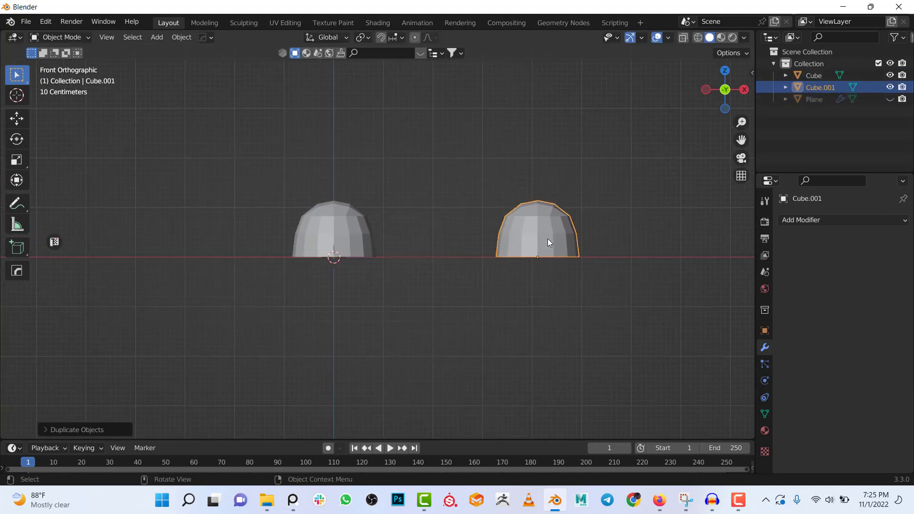
# Step: Turn on the wireframe overlay for the viewport geometry
pyautogui.click(668, 38)
pyautogui.click(594, 236)
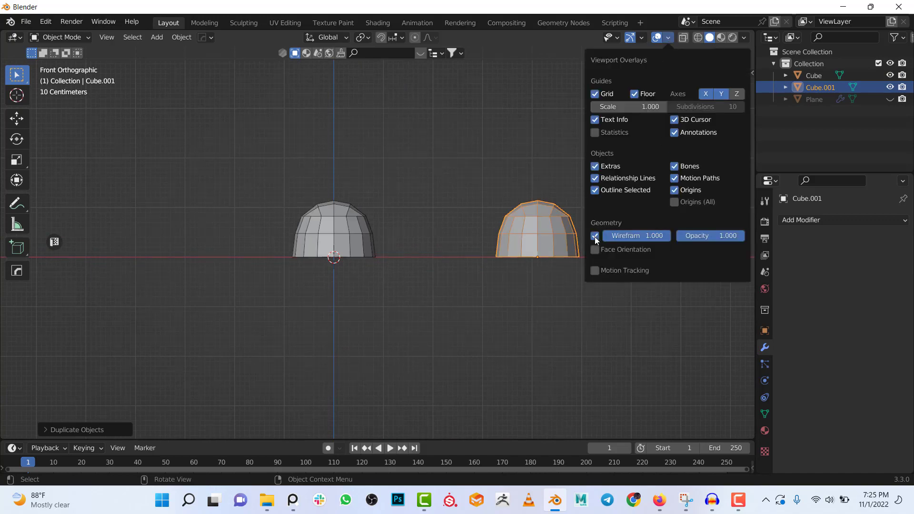
pyautogui.moveTo(516, 258); pyautogui.dragTo(395, 229, button='middle')
# Step: Add a Basis shape key and a second shape key to the original dome in Object Mode, leaving the second one active
pyautogui.click(393, 309)
pyautogui.press('Tab')
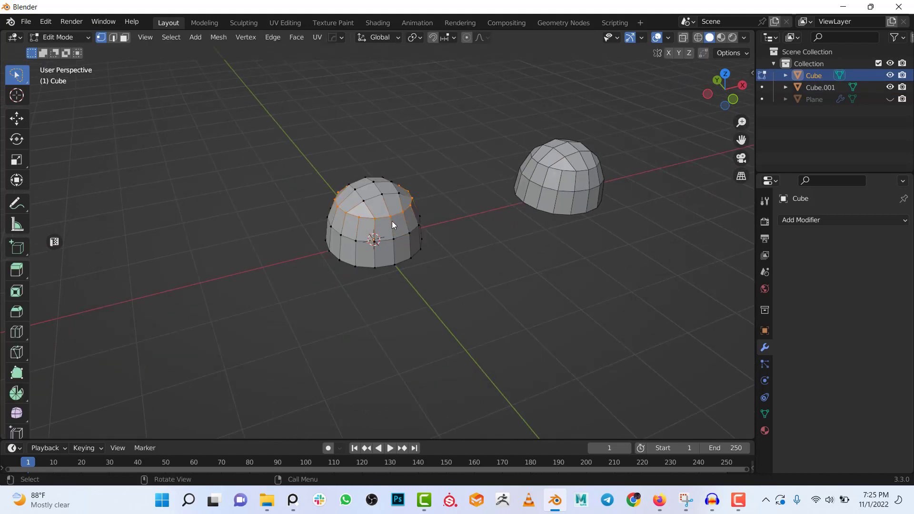
pyautogui.click(764, 413)
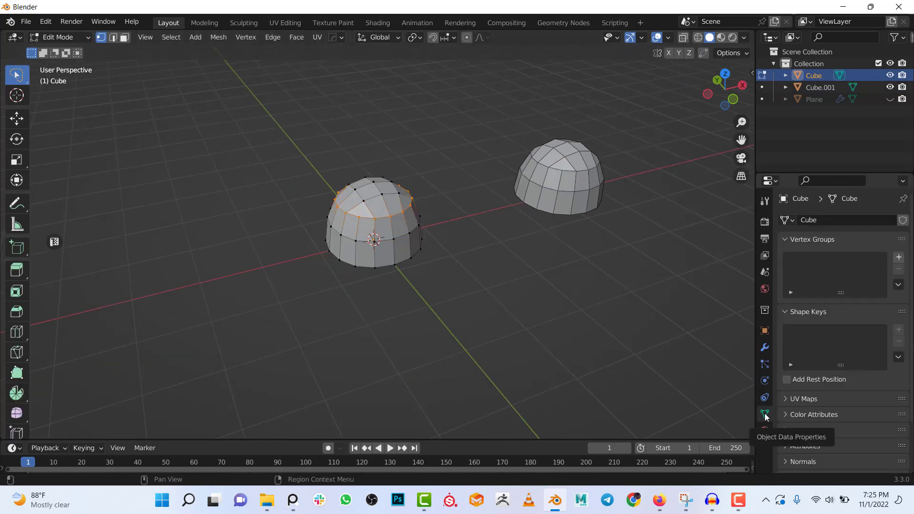
pyautogui.press('Tab')
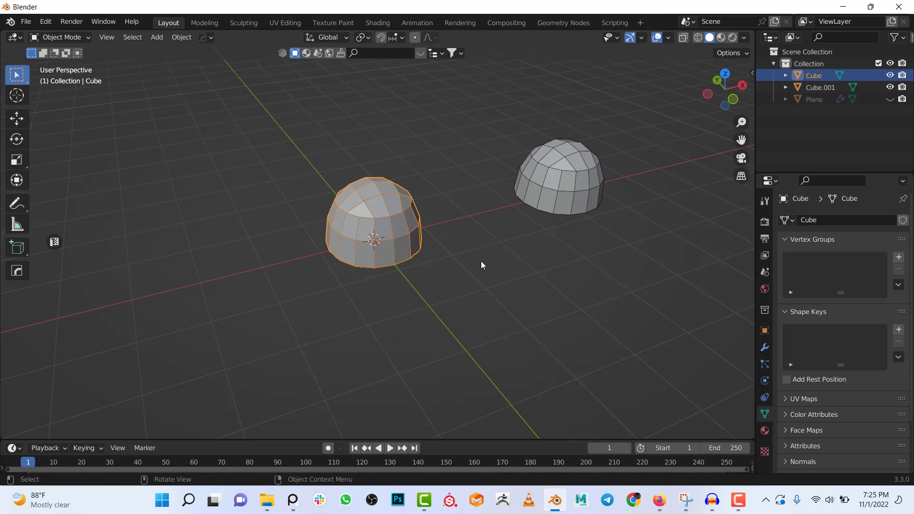
pyautogui.click(901, 330)
pyautogui.click(900, 329)
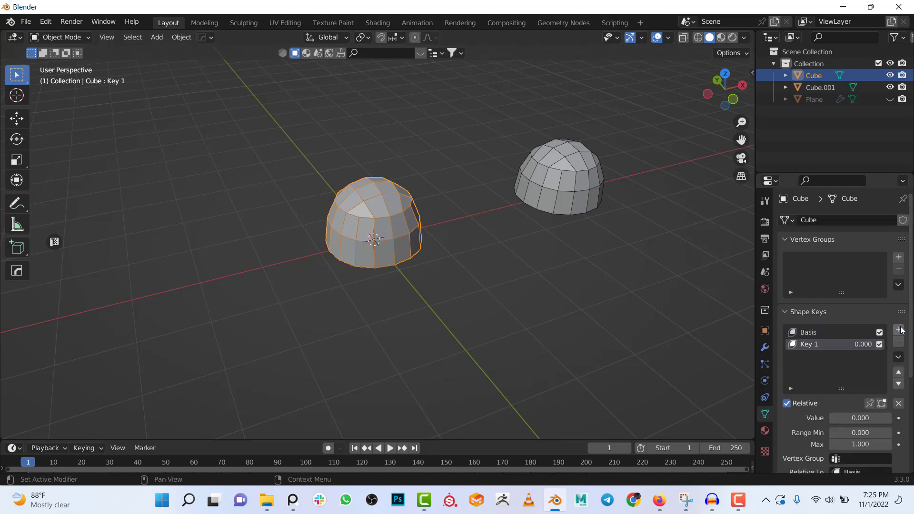
pyautogui.click(817, 330)
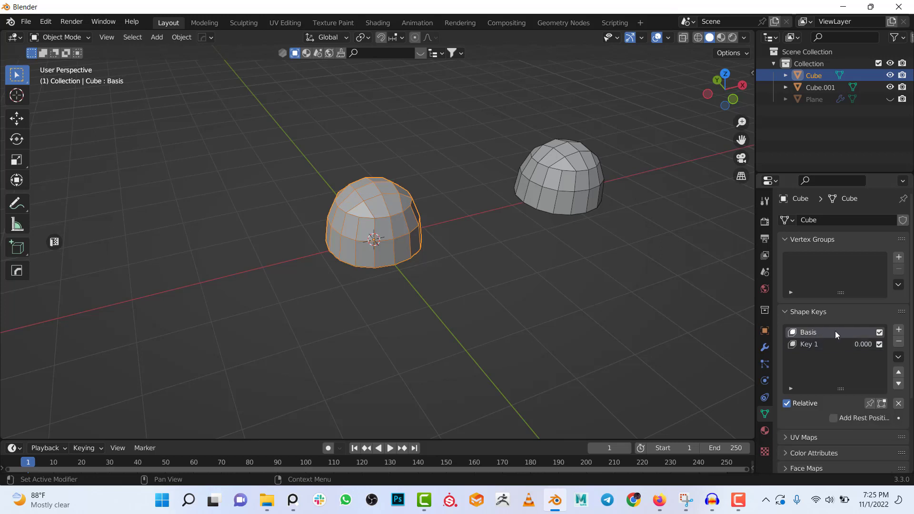
pyautogui.click(814, 345)
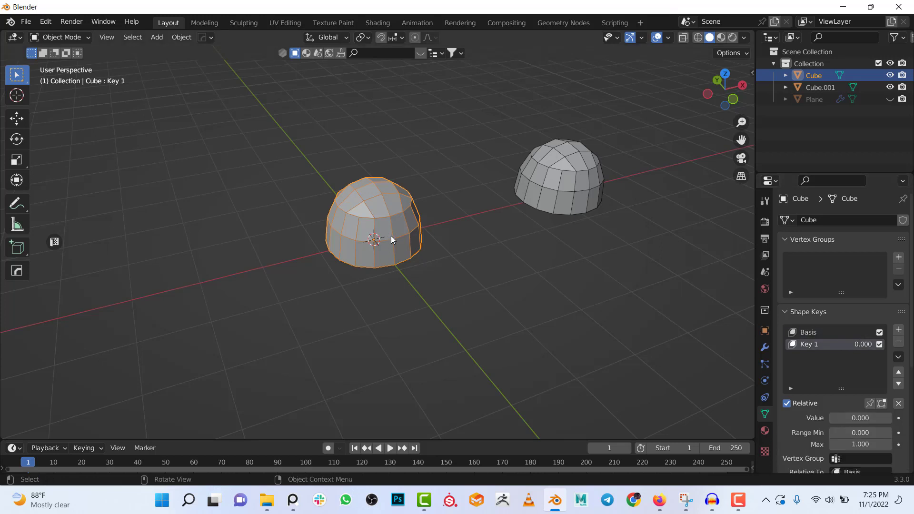
# Step: Select all of the dome's vertices in Edit Mode on Key 1 and set the pivot point to 3D Cursor
pyautogui.moveTo(437, 242); pyautogui.dragTo(398, 255, button='middle')
pyautogui.scroll(2, 399, 254)
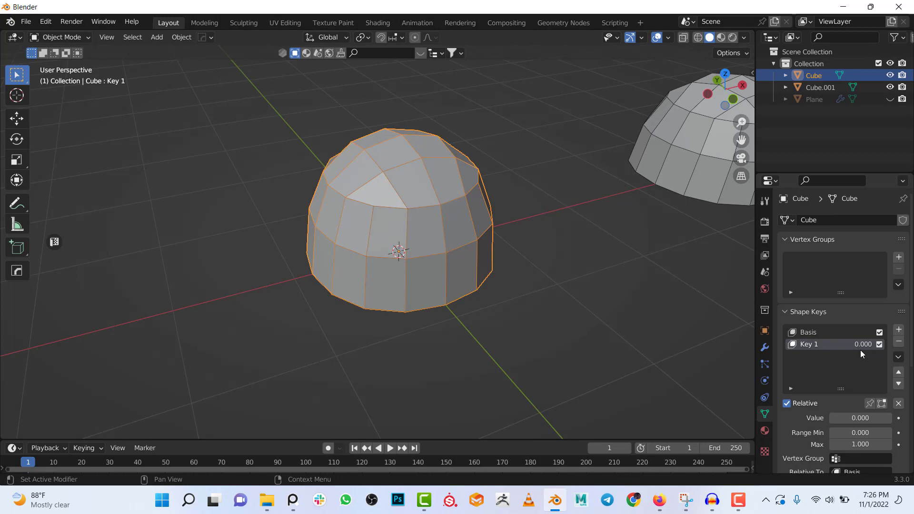
pyautogui.moveTo(458, 269); pyautogui.dragTo(441, 254, button='middle')
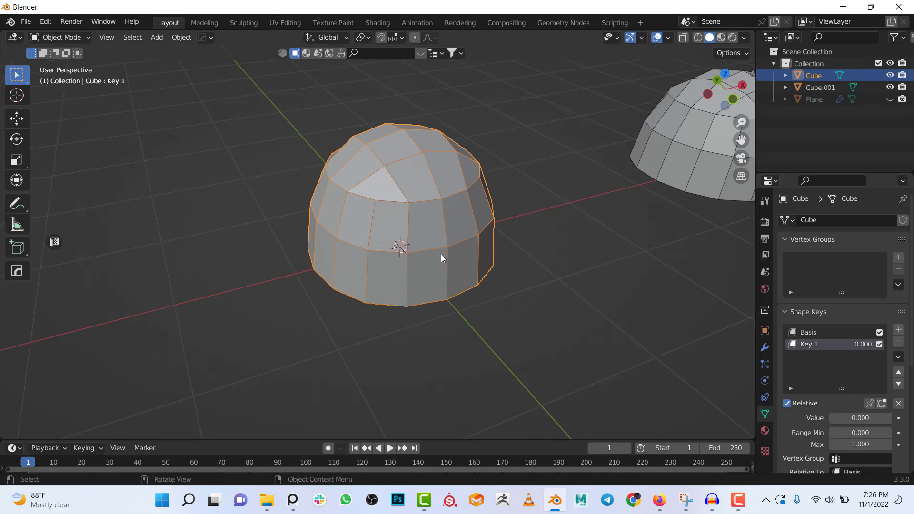
pyautogui.press('Tab')
pyautogui.press('a')
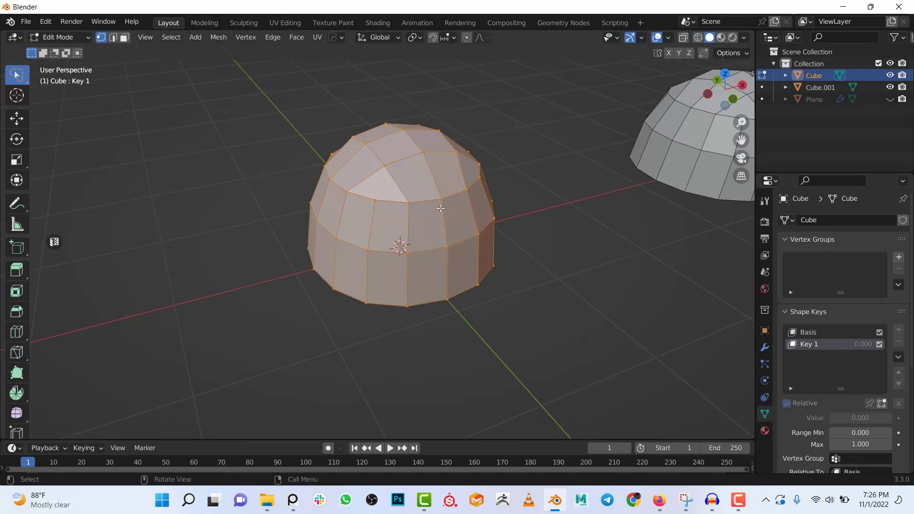
pyautogui.press('s')
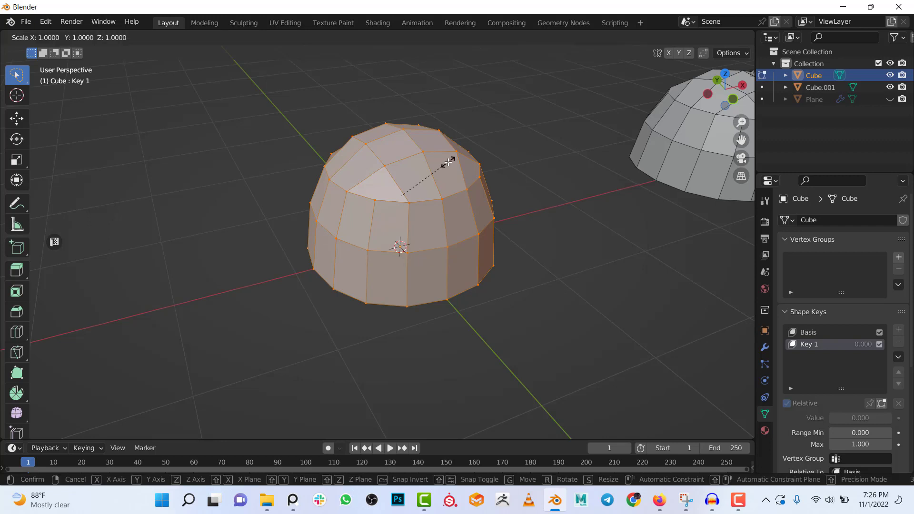
pyautogui.press('Escape')
pyautogui.press('.')
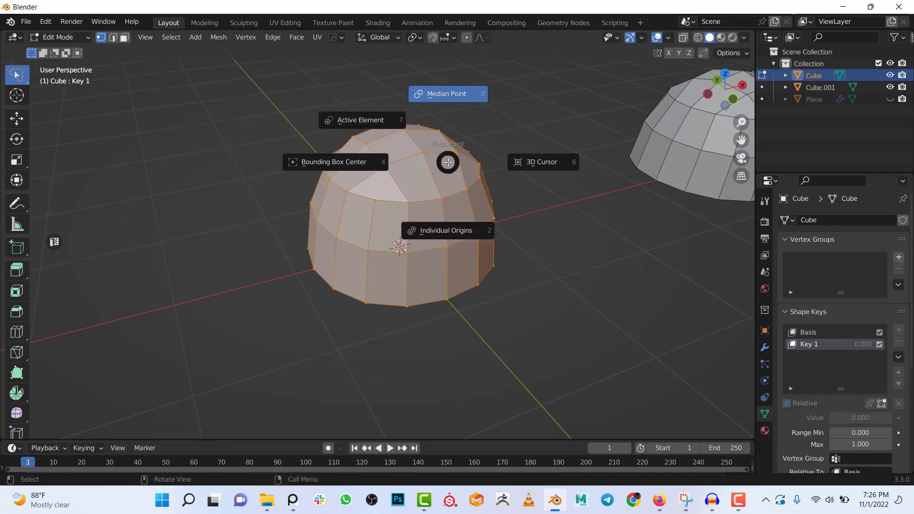
pyautogui.click(530, 163)
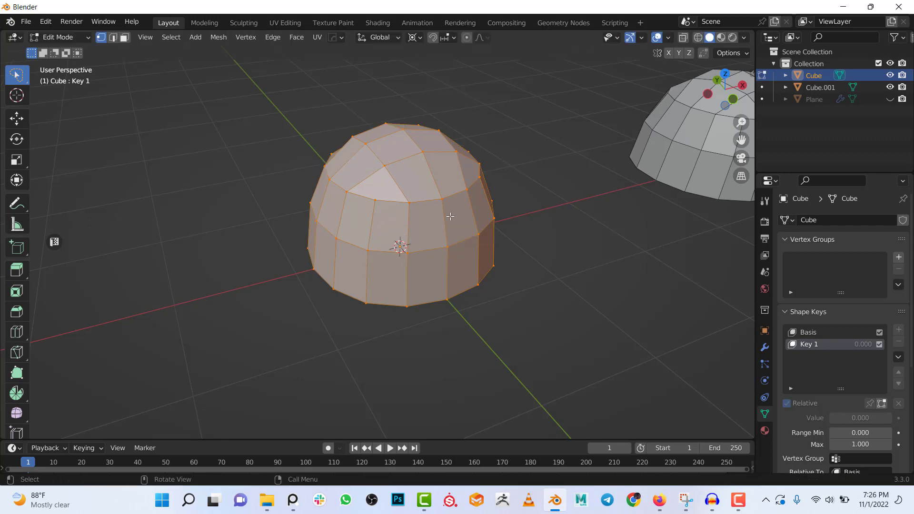
pyautogui.press('.')
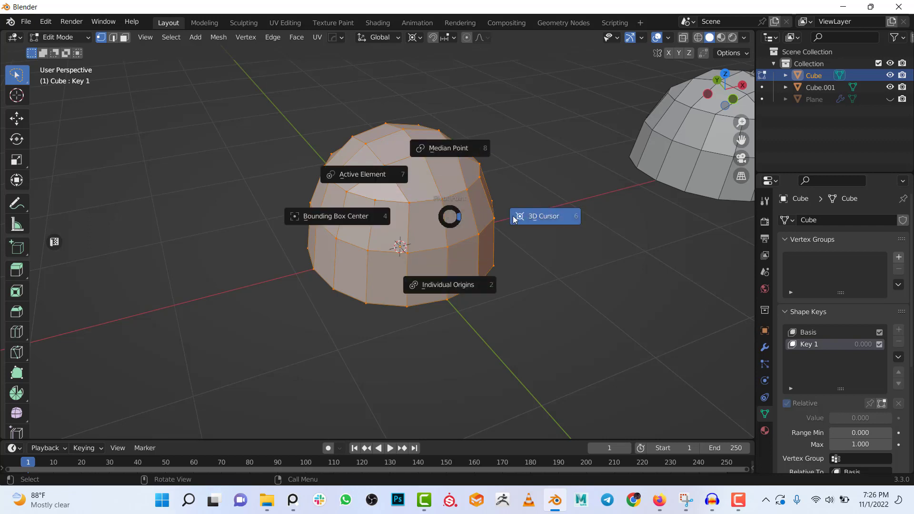
pyautogui.click(514, 219)
# Step: Flatten the dome in Key 1 by scaling it to 0 along the Z axis
pyautogui.press('s')
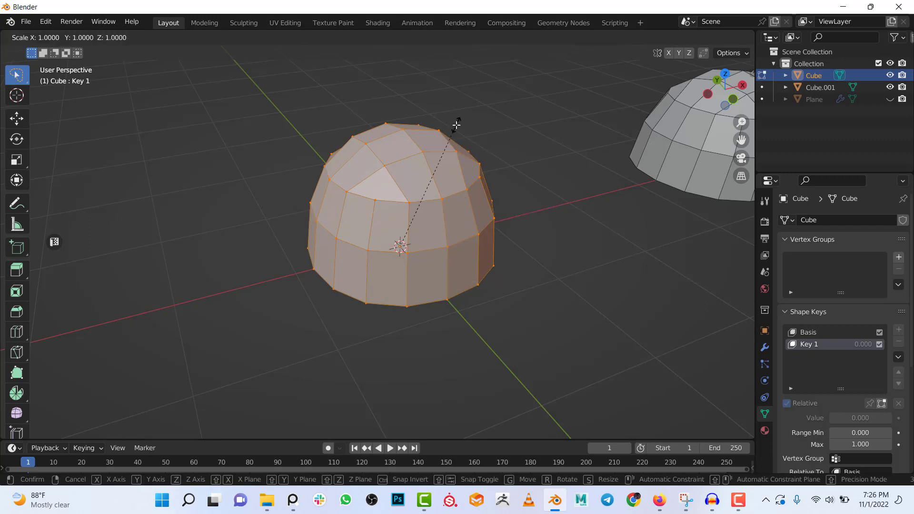
pyautogui.press('z')
pyautogui.press('0')
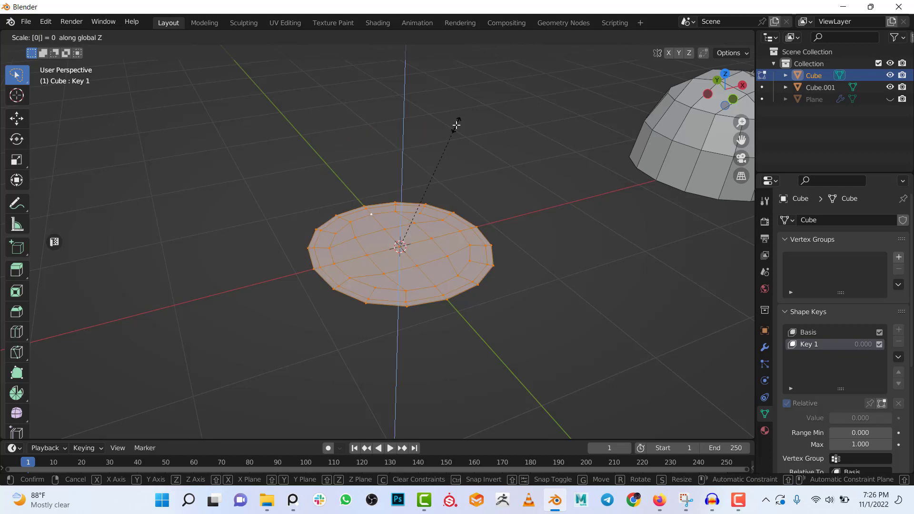
pyautogui.press('Return')
pyautogui.moveTo(392, 256); pyautogui.dragTo(542, 153, button='middle')
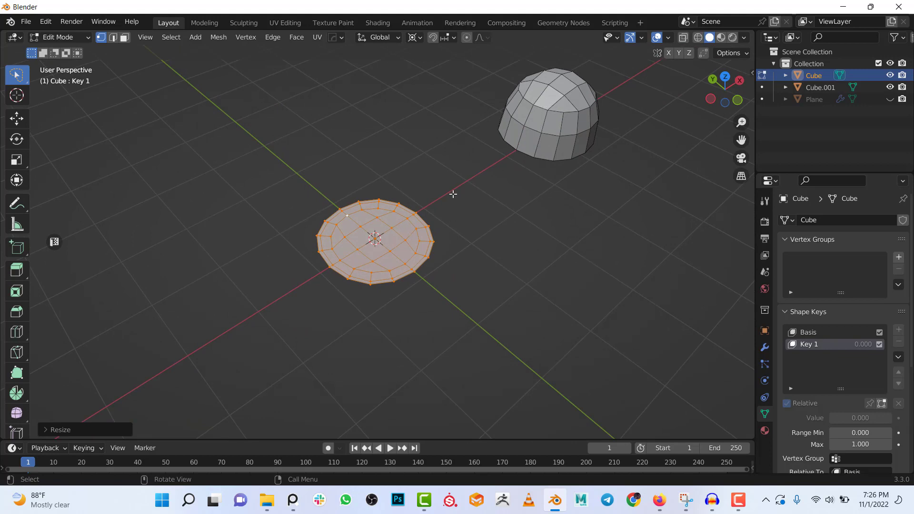
# Step: Select the flattened disc's outer edge loop in top view and enable proportional editing with Connected Only
pyautogui.keyDown('alt'); pyautogui.click(432, 231); pyautogui.keyUp('alt')
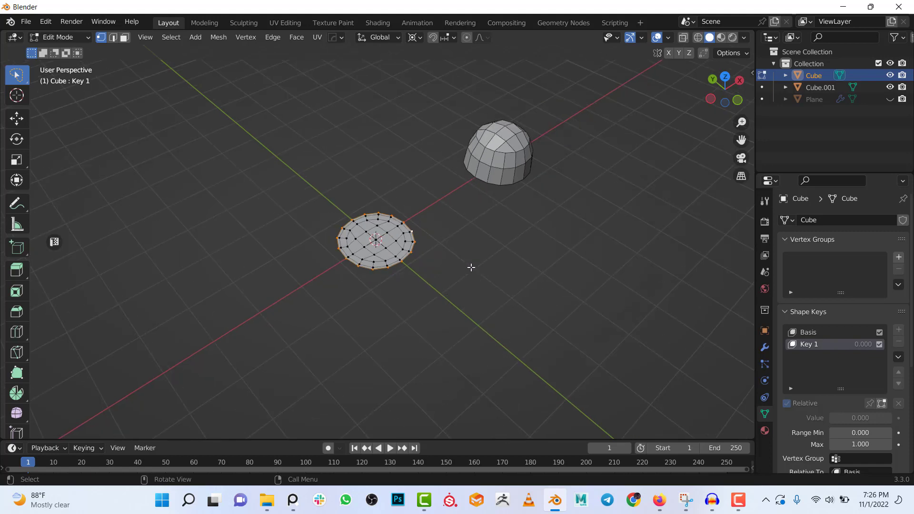
pyautogui.press('KP_7')
pyautogui.scroll(3, 457, 252)
pyautogui.click(467, 38)
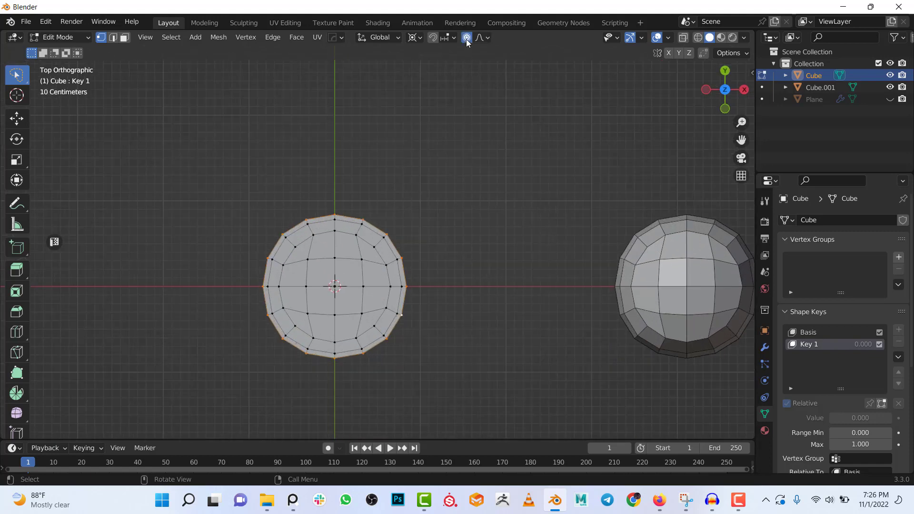
pyautogui.click(482, 39)
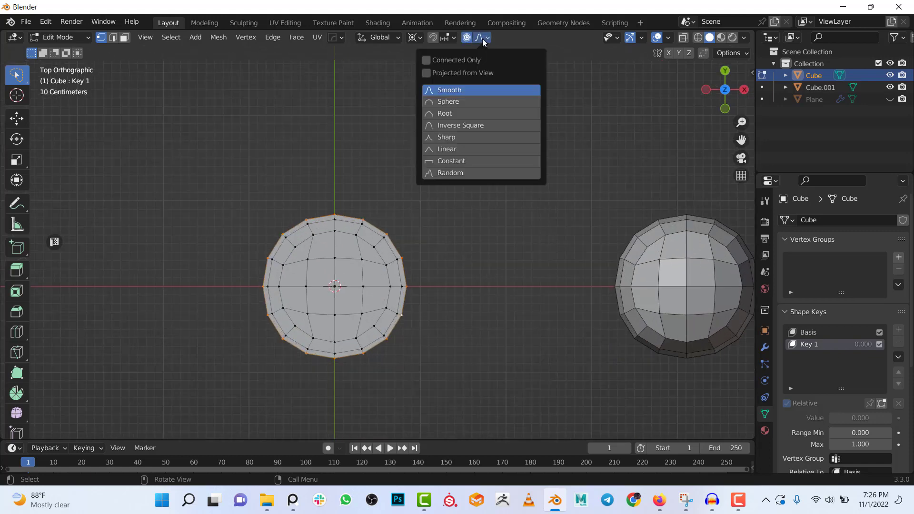
pyautogui.click(431, 62)
# Step: Scale the disc's outer edge loop up by about 1.63 with a proportional size of about 0.08
pyautogui.keyDown('shift'); pyautogui.moveTo(455, 268); pyautogui.dragTo(456, 224, button='middle'); pyautogui.keyUp('shift')
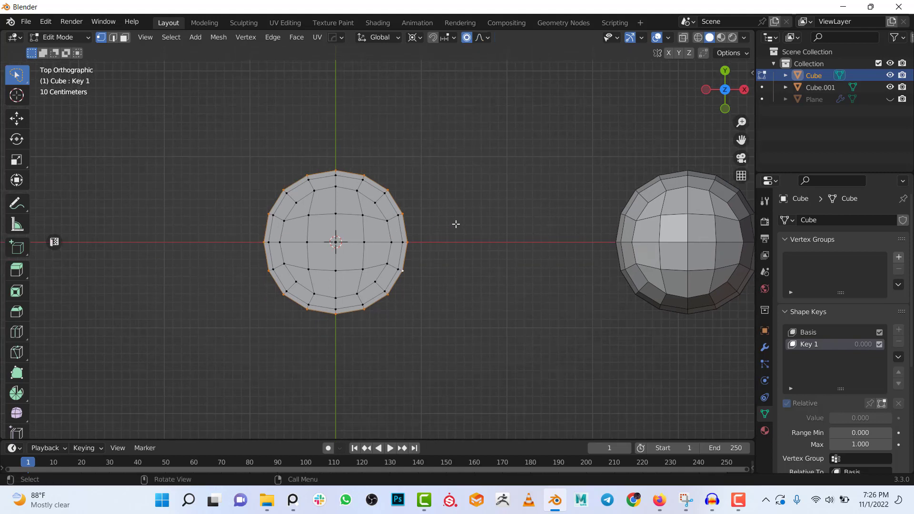
pyautogui.press('s')
pyautogui.scroll(20, 465, 225)
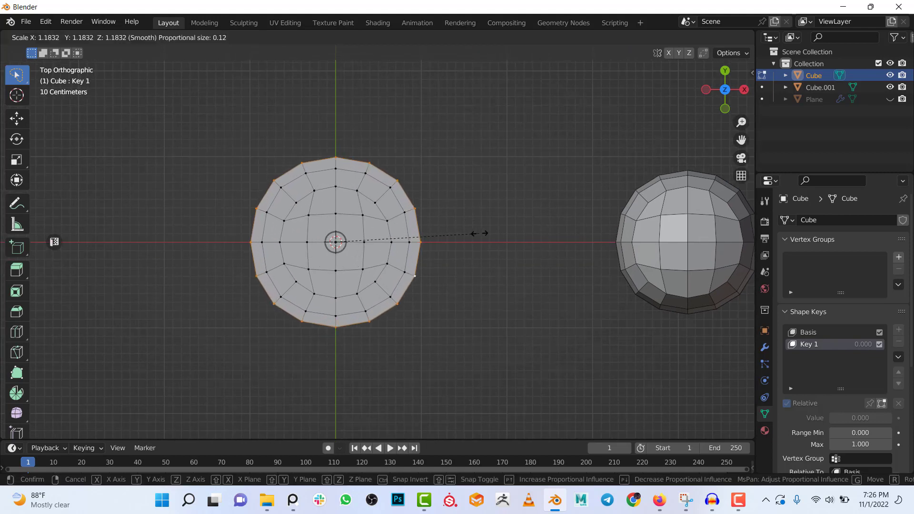
pyautogui.scroll(7, 478, 233)
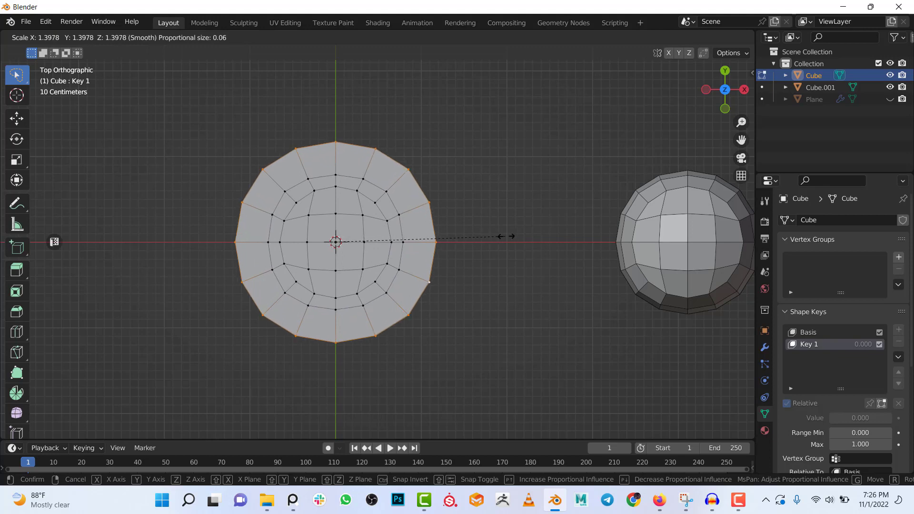
pyautogui.scroll(-3, 509, 236)
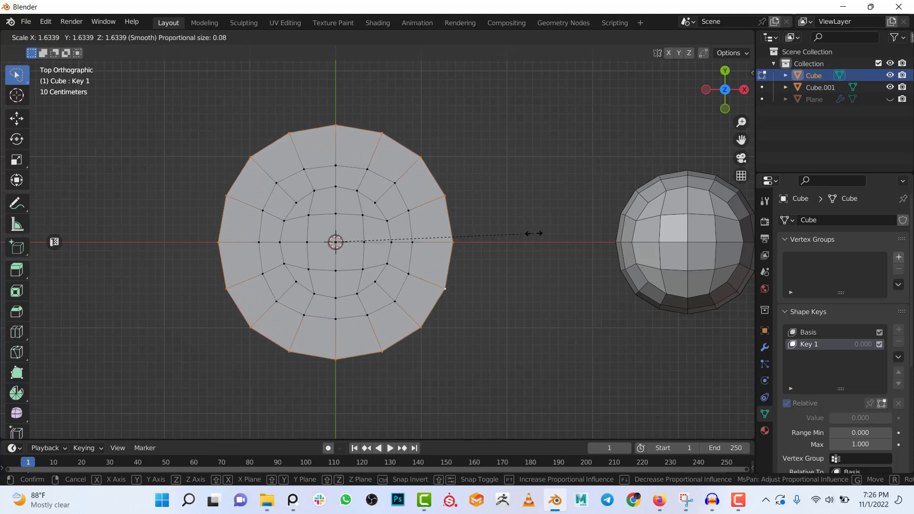
pyautogui.click(534, 233)
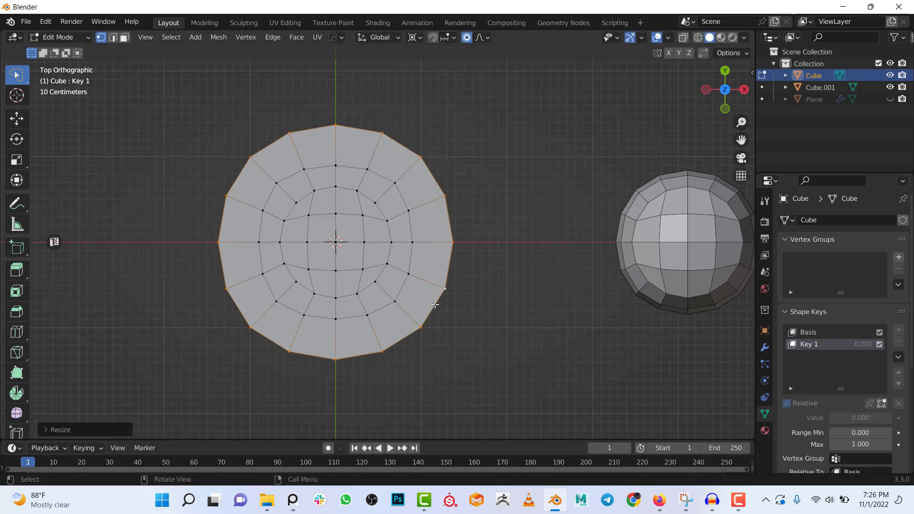
# Step: Return to Object Mode in perspective view and set the Key 1 shape key value to 1
pyautogui.press('KP_5')
pyautogui.moveTo(401, 315); pyautogui.dragTo(461, 255, button='middle')
pyautogui.scroll(3, 461, 255)
pyautogui.press('Tab')
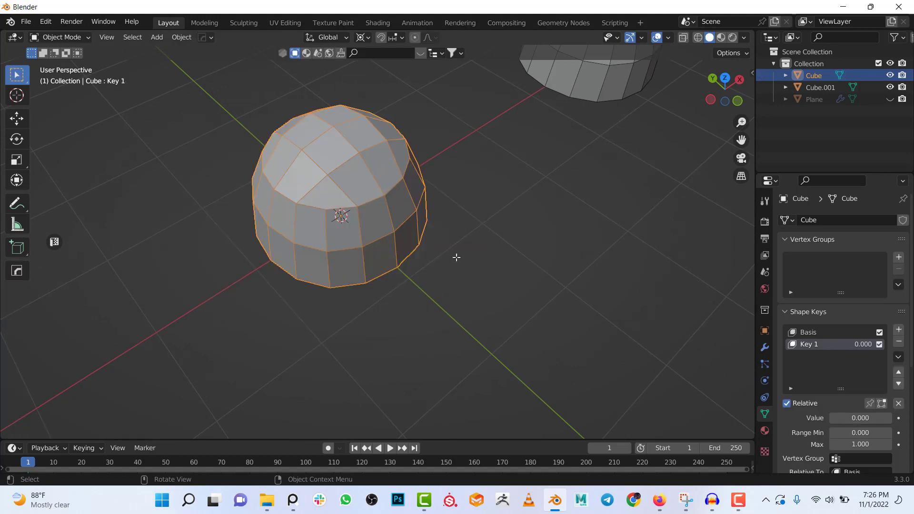
pyautogui.keyDown('shift'); pyautogui.moveTo(249, 204); pyautogui.dragTo(409, 253, button='middle'); pyautogui.keyUp('shift')
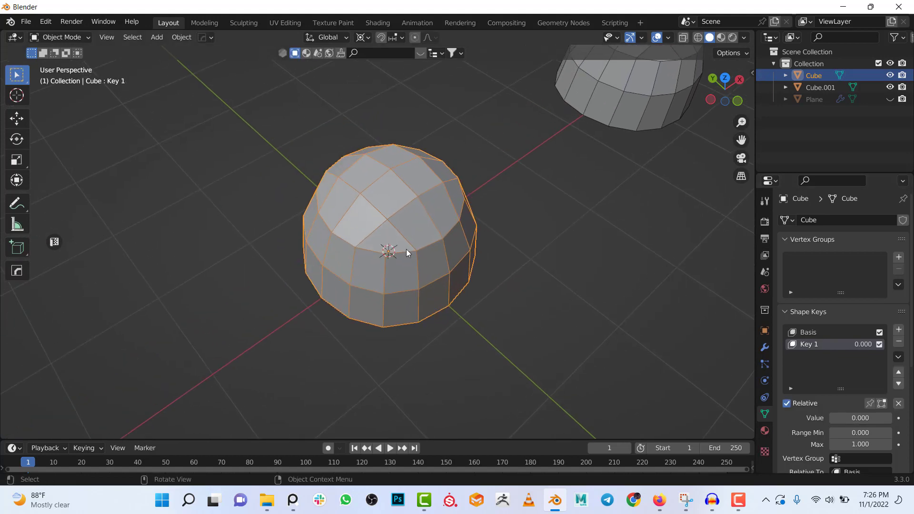
pyautogui.click(860, 417)
pyautogui.write('1')
pyautogui.press('Return')
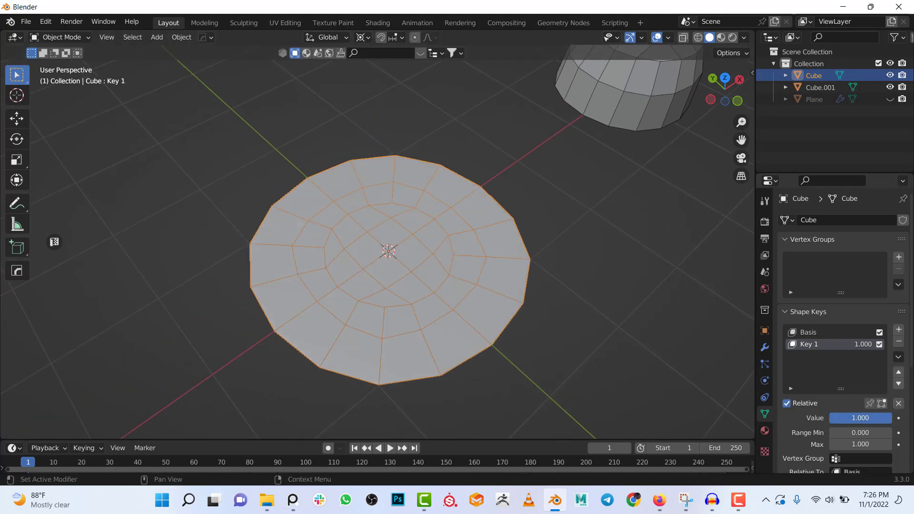
pyautogui.moveTo(891, 418)
pyautogui.mouseDown()
pyautogui.moveTo(829, 418)
pyautogui.moveTo(892, 418)
pyautogui.mouseUp()
# Step: Scale the disc's inner ring edge loop up by about 1.19 in Edit Mode with a proportional size of about 0.62
pyautogui.press('Tab')
pyautogui.keyDown('alt'); pyautogui.click(444, 280); pyautogui.keyUp('alt')
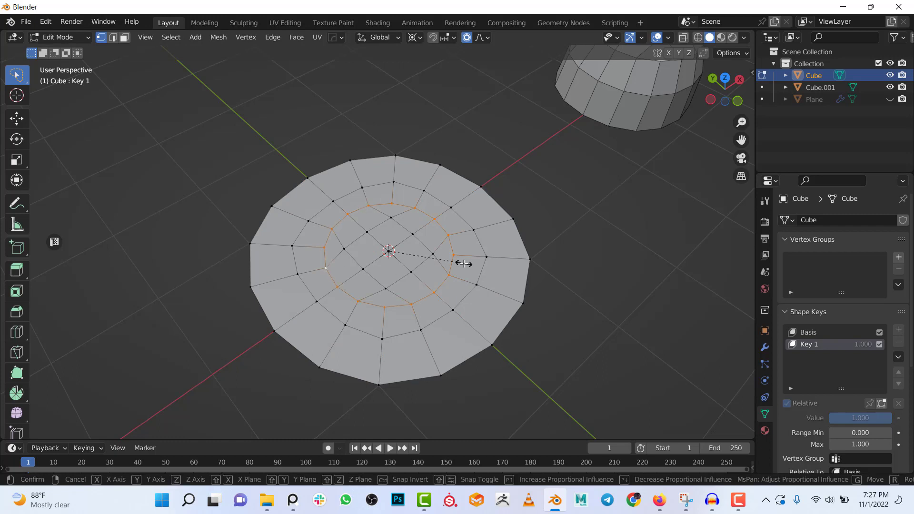
pyautogui.press('s')
pyautogui.scroll(-6, 474, 263)
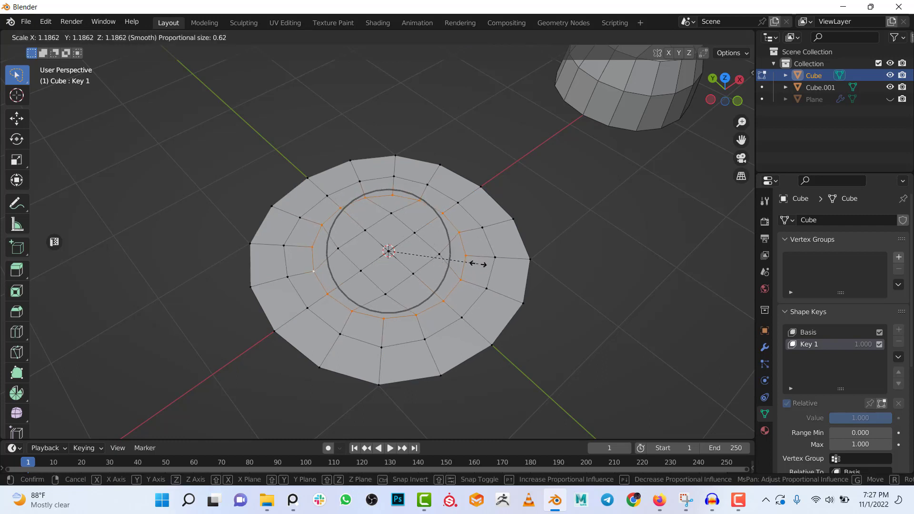
pyautogui.click(478, 265)
# Step: Scale the disc's outer edge loop up by about 1.04 with a proportional size of about 0.56
pyautogui.keyDown('alt'); pyautogui.click(519, 317); pyautogui.keyUp('alt')
pyautogui.press('s')
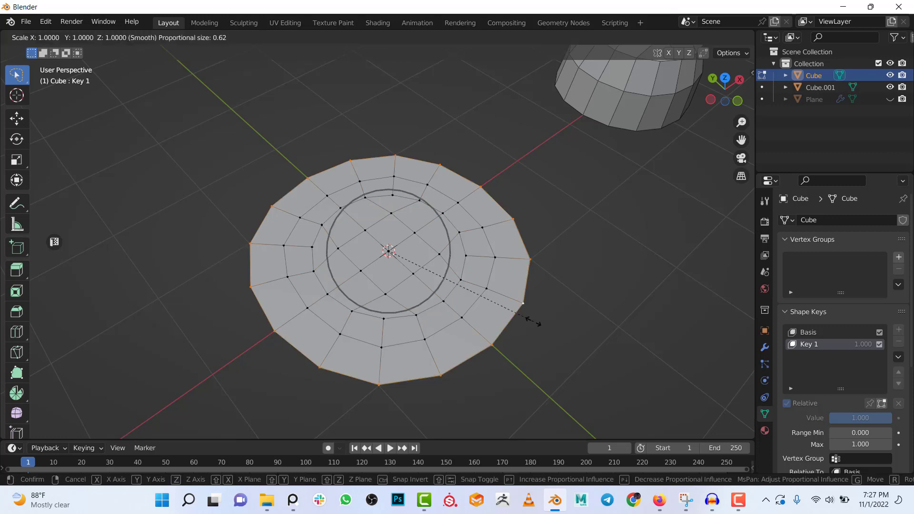
pyautogui.scroll(-5, 537, 324)
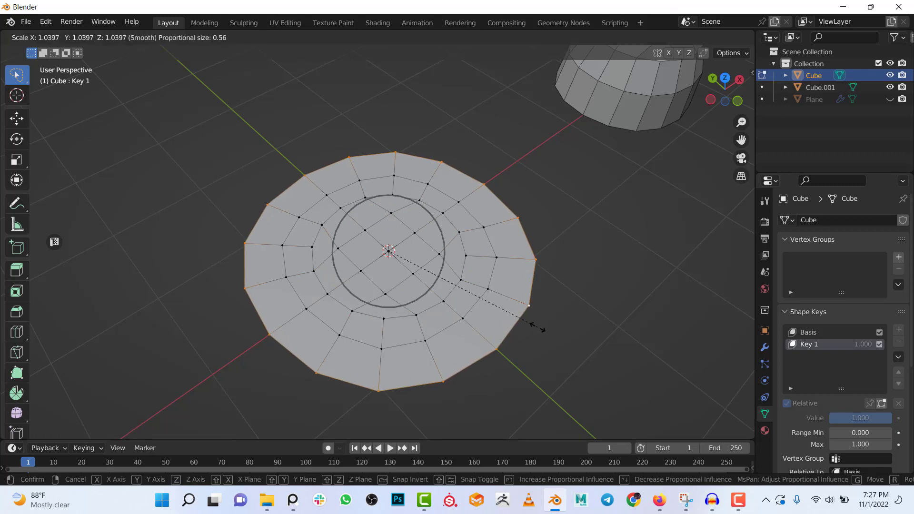
pyautogui.click(533, 324)
pyautogui.scroll(-3, 533, 325)
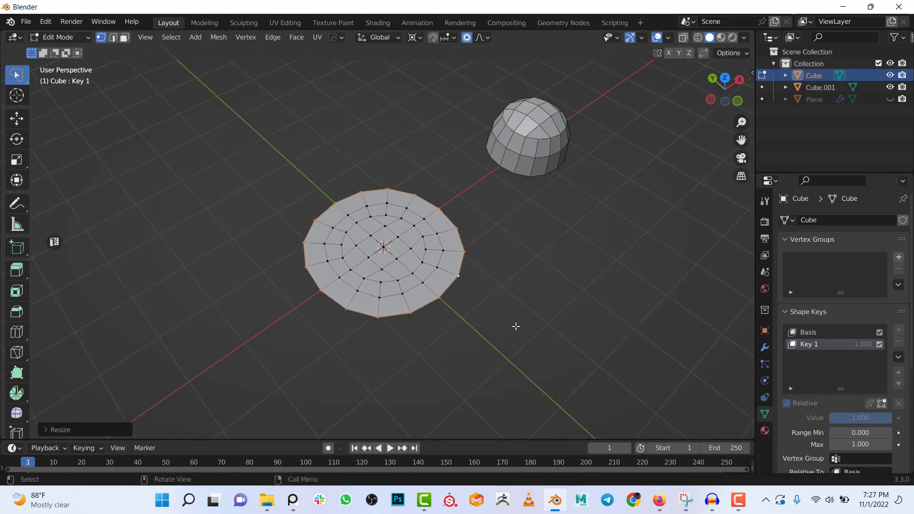
# Step: Scale the disc's outer edge loop up slightly again with a proportional size of about 1.00 and return to Object Mode
pyautogui.press('s')
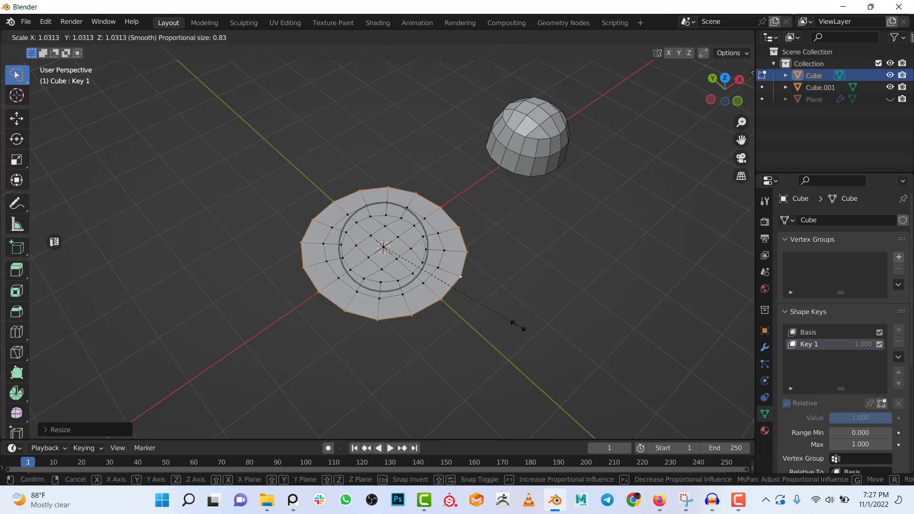
pyautogui.scroll(-3, 517, 326)
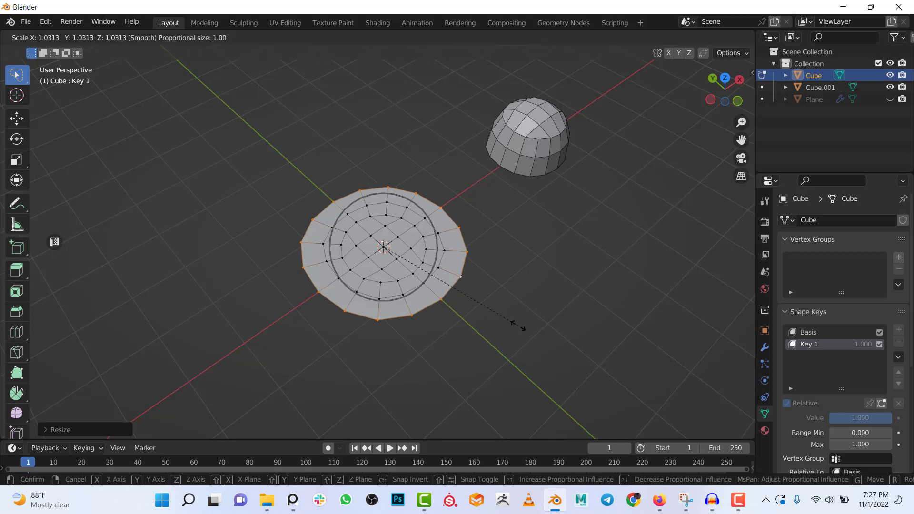
pyautogui.click(526, 328)
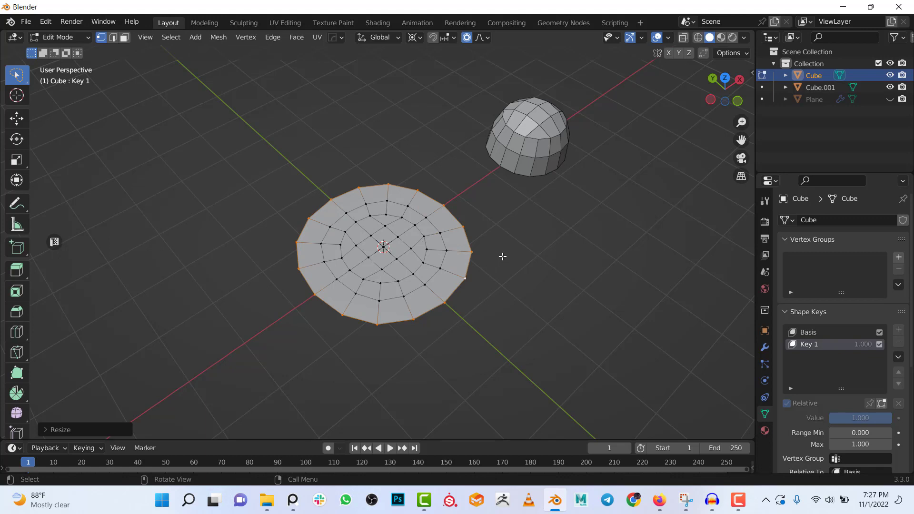
pyautogui.scroll(1, 502, 256)
pyautogui.press('Tab')
pyautogui.scroll(-1, 649, 237)
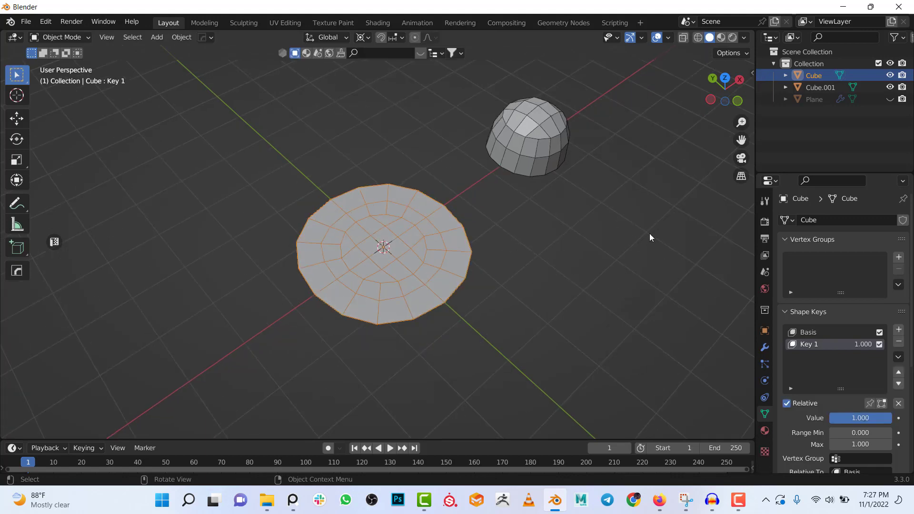
# Step: Unhide the woven Plane and, in top view, move it about -1.55 m in X and -1.62 m in Y over the disc
pyautogui.click(890, 99)
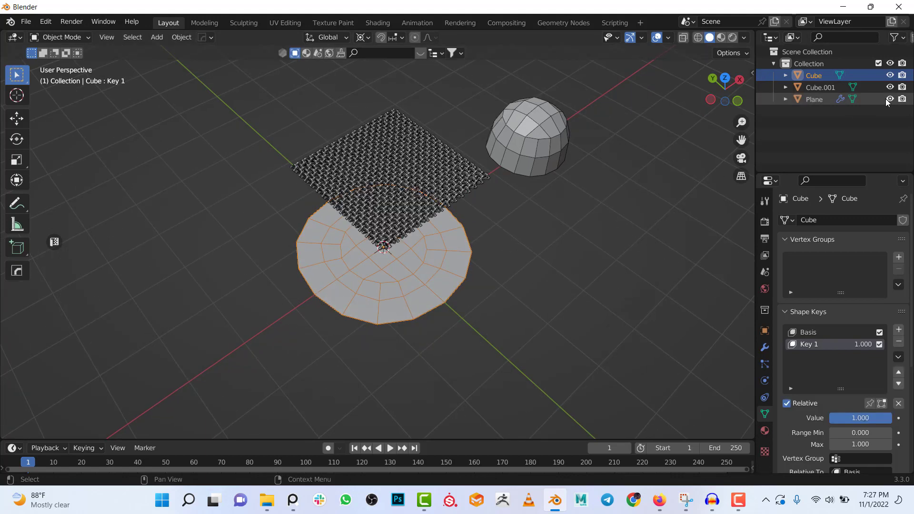
pyautogui.click(370, 209)
pyautogui.press('KP_7')
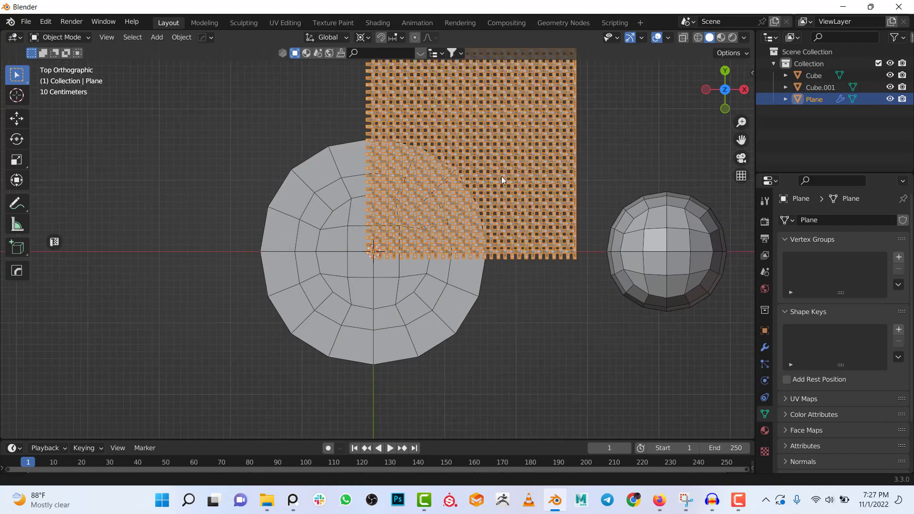
pyautogui.keyDown('shift'); pyautogui.moveTo(472, 200); pyautogui.dragTo(515, 150, button='middle'); pyautogui.keyUp('shift')
pyautogui.press('g')
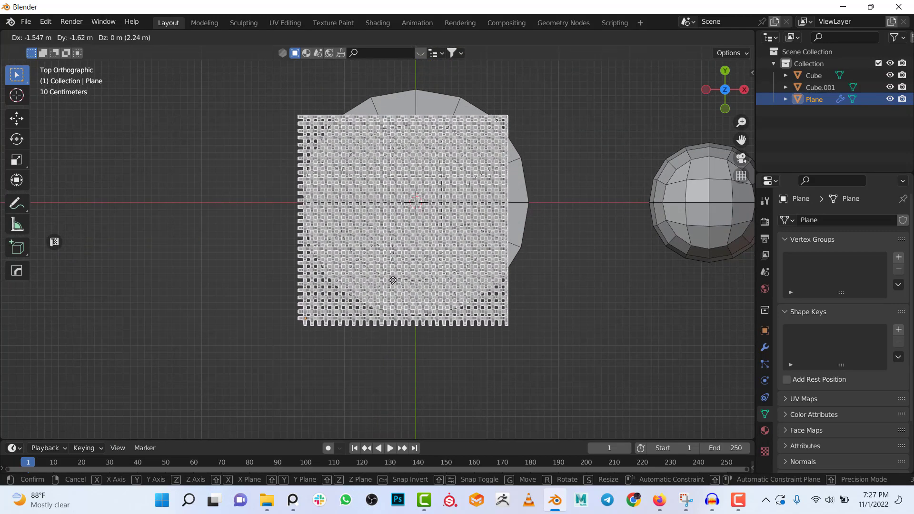
pyautogui.click(392, 281)
# Step: Scale the woven Plane down to a bit under half its size and set the pivot point to Median Point
pyautogui.scroll(2, 465, 214)
pyautogui.press('s')
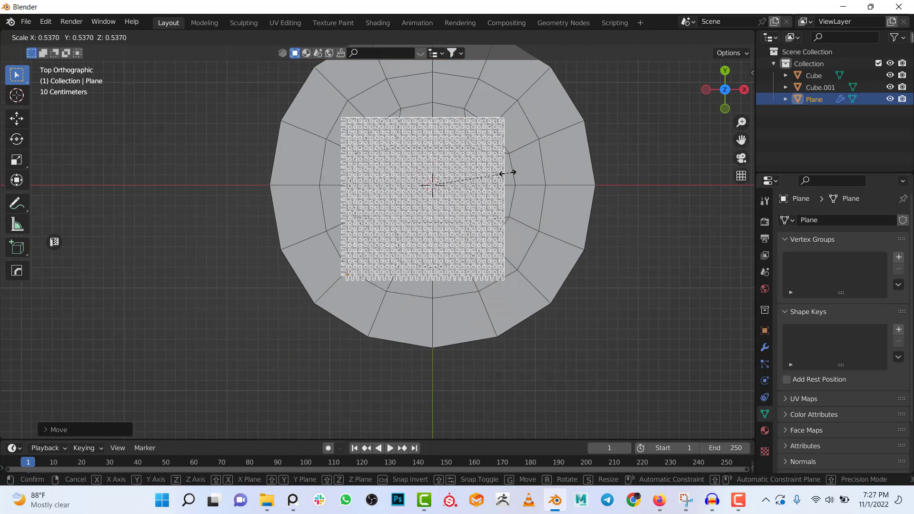
pyautogui.click(493, 178)
pyautogui.press('.')
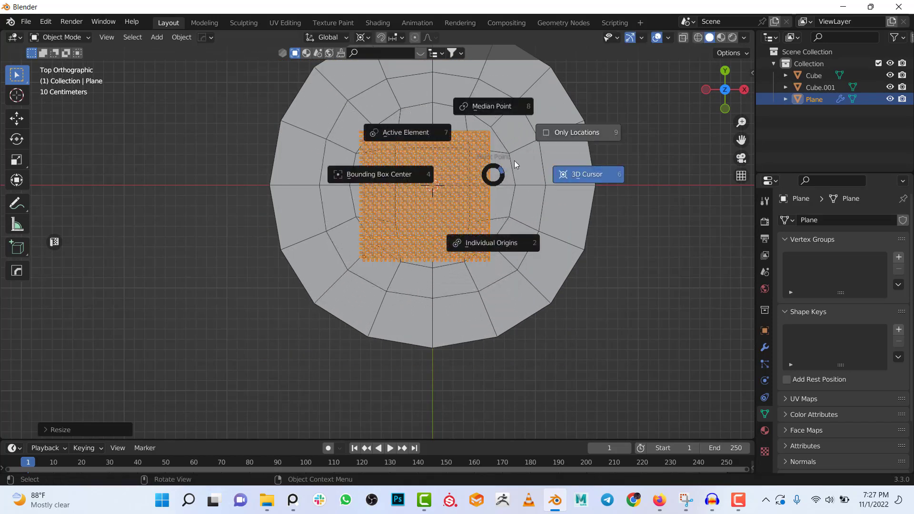
pyautogui.click(510, 99)
# Step: Move the woven Plane so its lower-left corner lines up with the disc's left and bottom extents
pyautogui.scroll(3, 502, 152)
pyautogui.press('g')
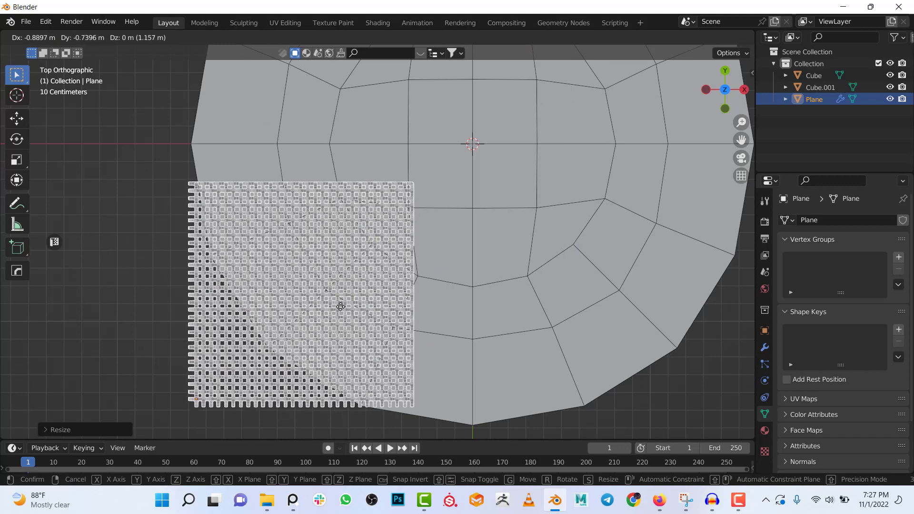
pyautogui.click(345, 317)
pyautogui.scroll(-4, 348, 313)
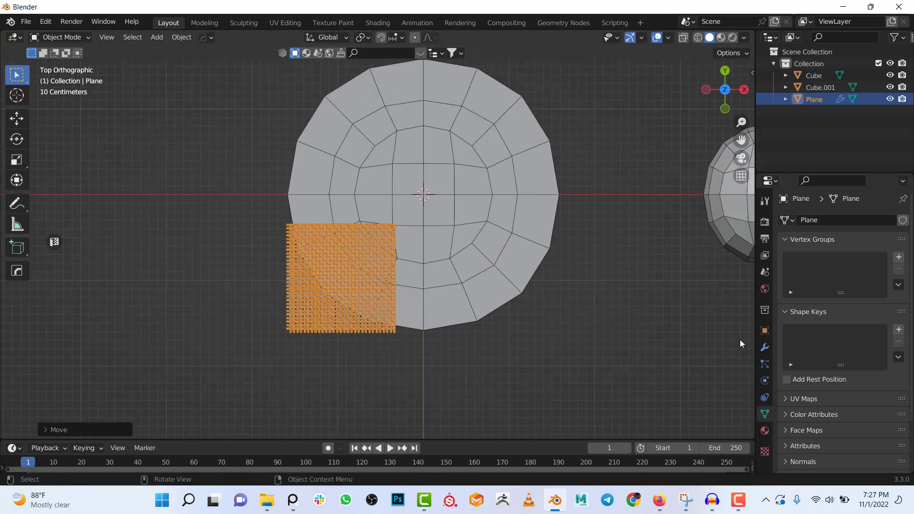
# Step: Set the count of the Plane's first Array modifier to 38 so the weave spans the disc's width
pyautogui.click(765, 347)
pyautogui.click(784, 271)
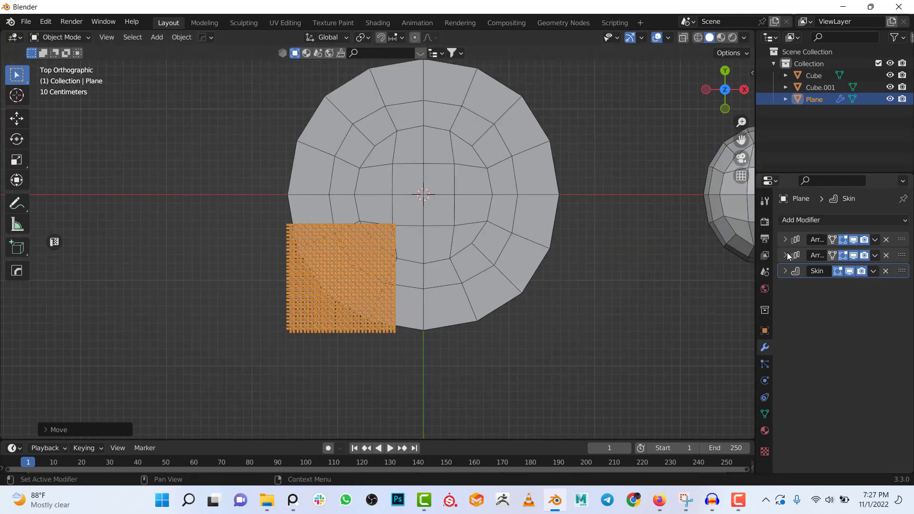
pyautogui.click(784, 240)
pyautogui.moveTo(859, 275); pyautogui.dragTo(818, 272)
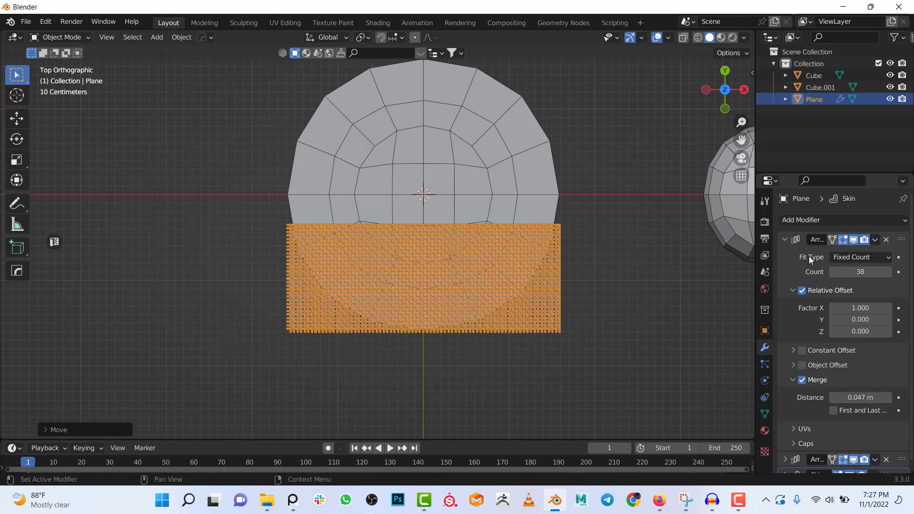
pyautogui.click(783, 239)
# Step: Set the count of the Plane's second Array modifier, which repeats along Y, to 38
pyautogui.click(784, 255)
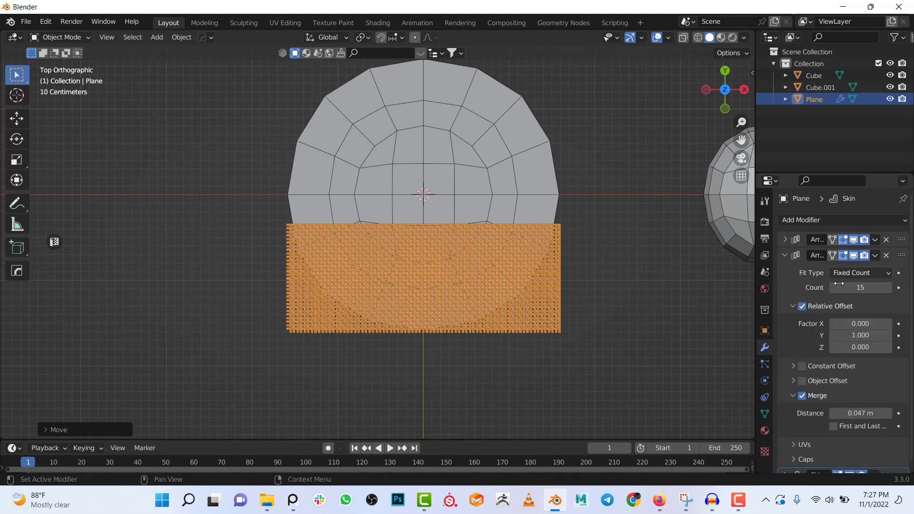
pyautogui.click(838, 284)
pyautogui.write('38')
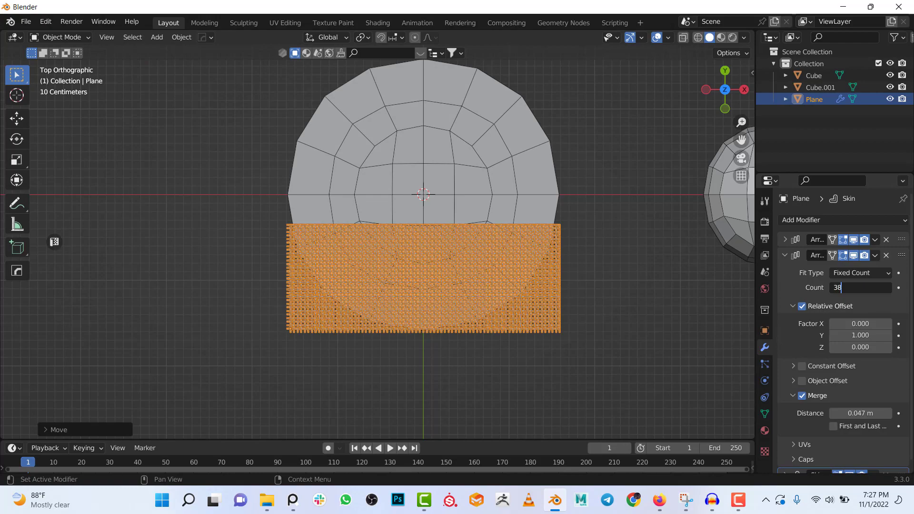
pyautogui.press('Return')
pyautogui.scroll(-2, 492, 246)
pyautogui.scroll(4, 477, 230)
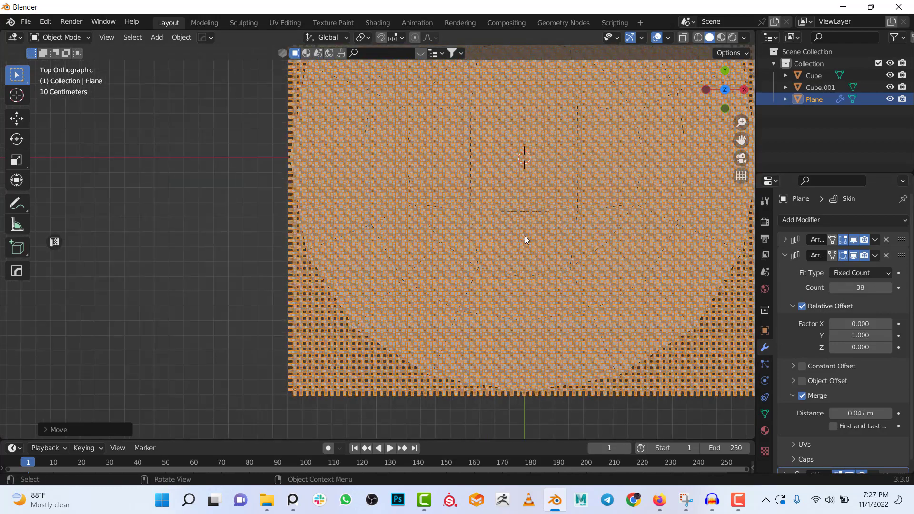
pyautogui.scroll(-2, 481, 285)
pyautogui.scroll(3, 518, 264)
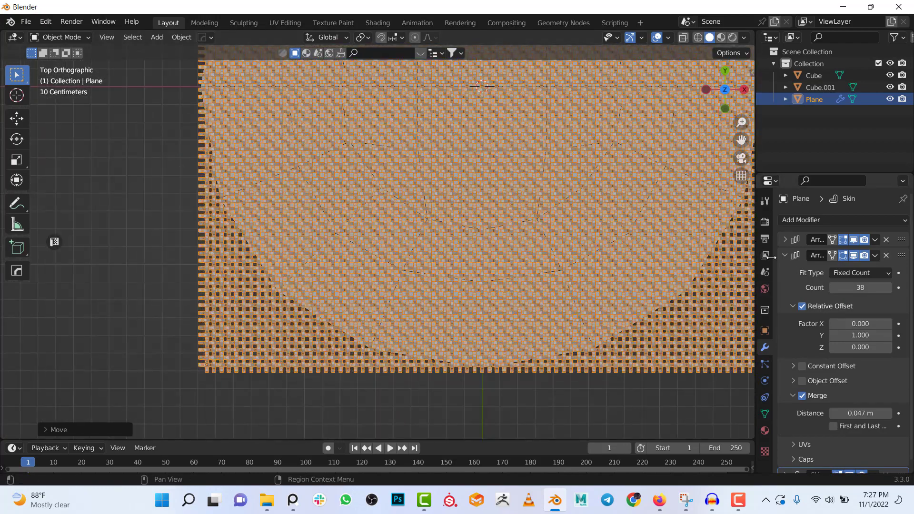
pyautogui.click(785, 255)
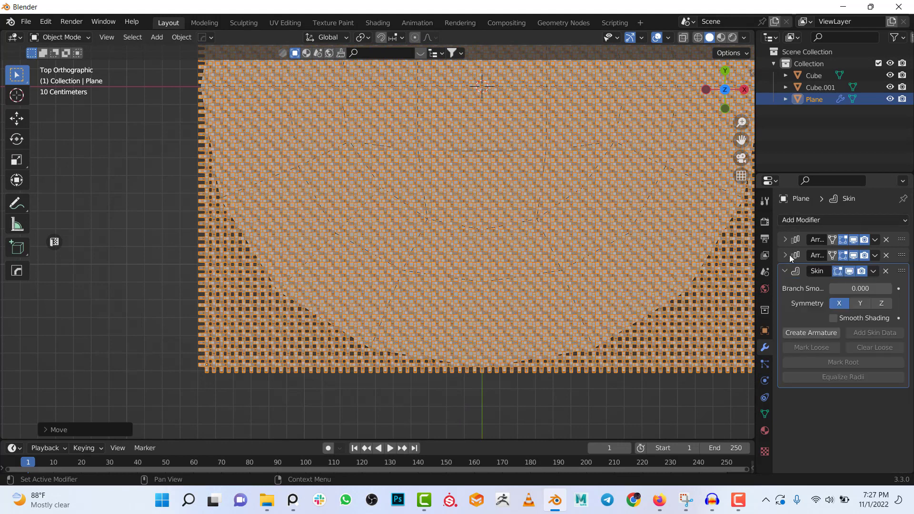
# Step: Add a Surface Deform modifier to the woven Plane and set the Cube disc as its target
pyautogui.click(785, 271)
pyautogui.click(791, 220)
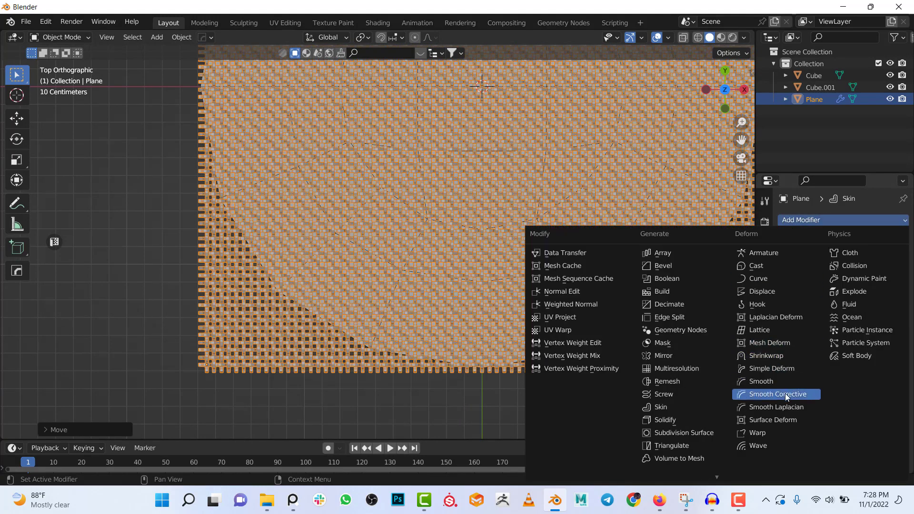
pyautogui.click(773, 420)
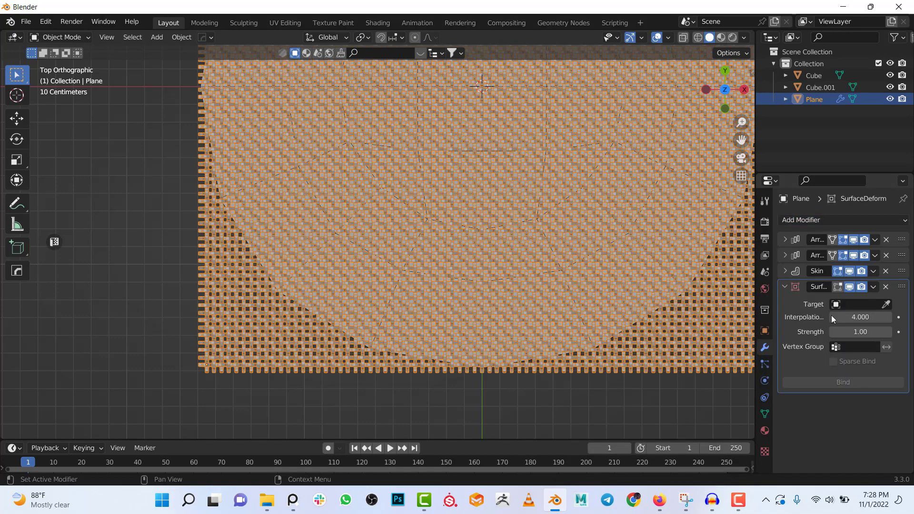
pyautogui.click(888, 304)
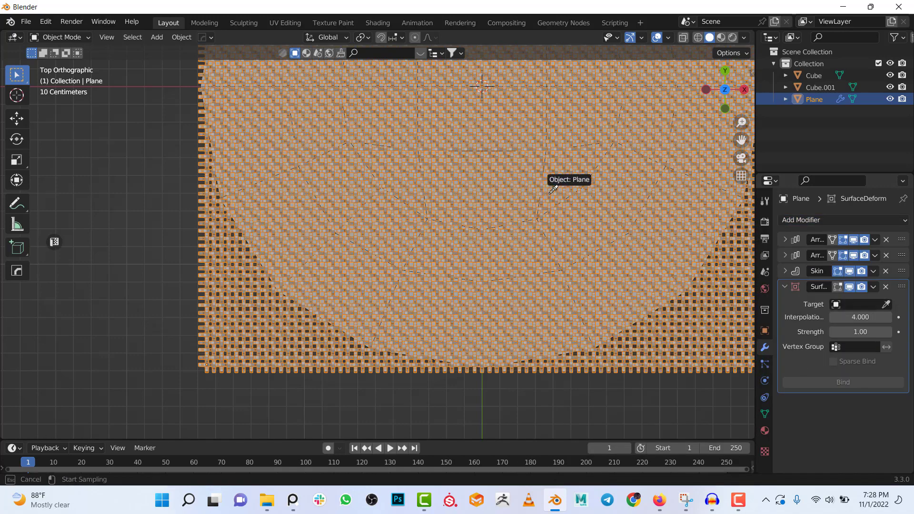
pyautogui.click(553, 190)
pyautogui.scroll(-4, 533, 214)
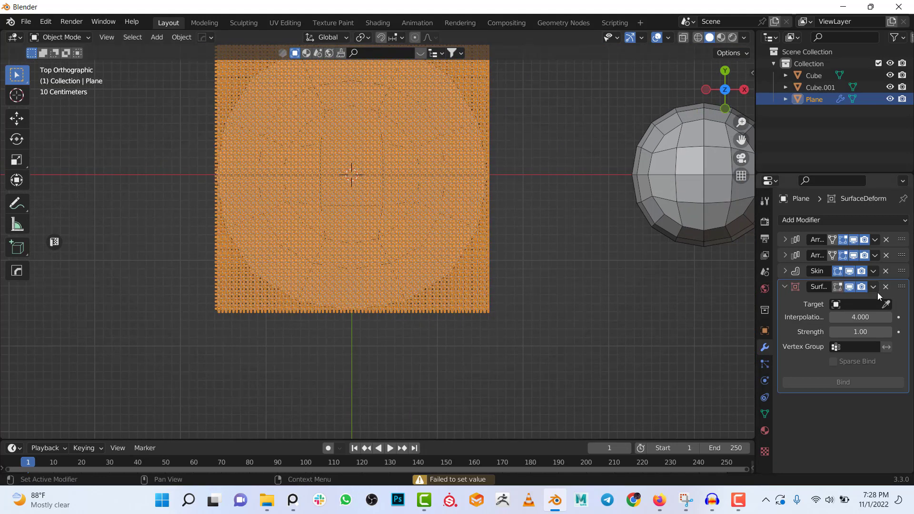
pyautogui.click(886, 304)
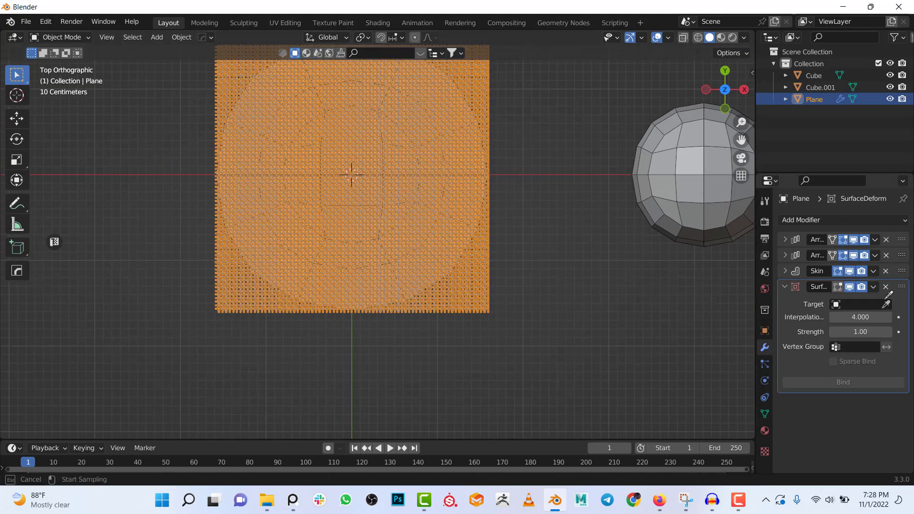
pyautogui.click(809, 77)
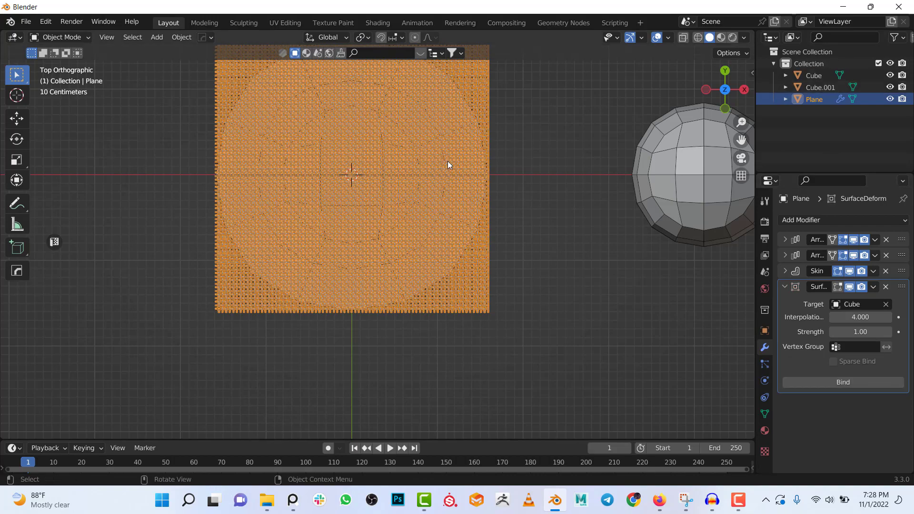
# Step: Check how the weave covers the disc in perspective view, and bind its Surface Deform modifier to the Cube
pyautogui.moveTo(477, 213); pyautogui.dragTo(438, 159, button='middle')
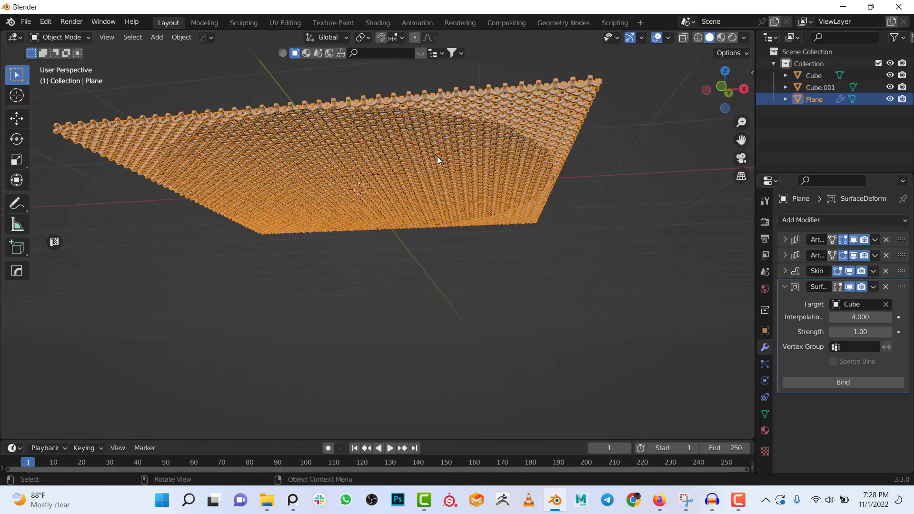
pyautogui.moveTo(452, 93); pyautogui.dragTo(476, 195, button='middle')
pyautogui.scroll(-5, 381, 167)
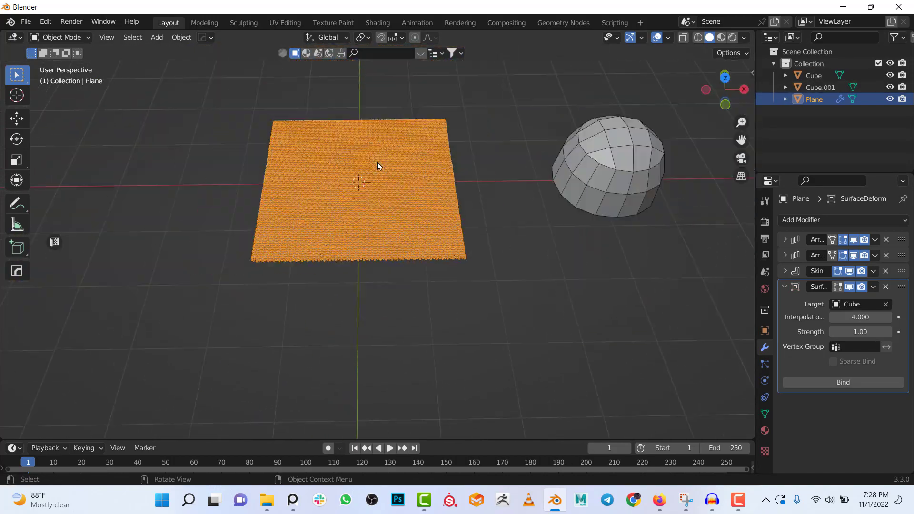
pyautogui.moveTo(378, 167); pyautogui.dragTo(398, 210, button='middle')
pyautogui.scroll(5, 388, 221)
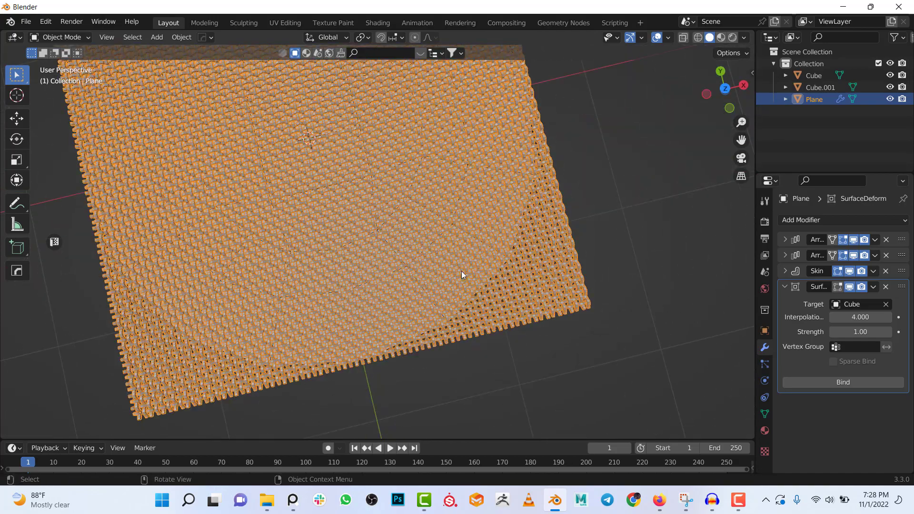
pyautogui.keyDown('shift'); pyautogui.moveTo(461, 270); pyautogui.dragTo(539, 245, button='middle'); pyautogui.keyUp('shift')
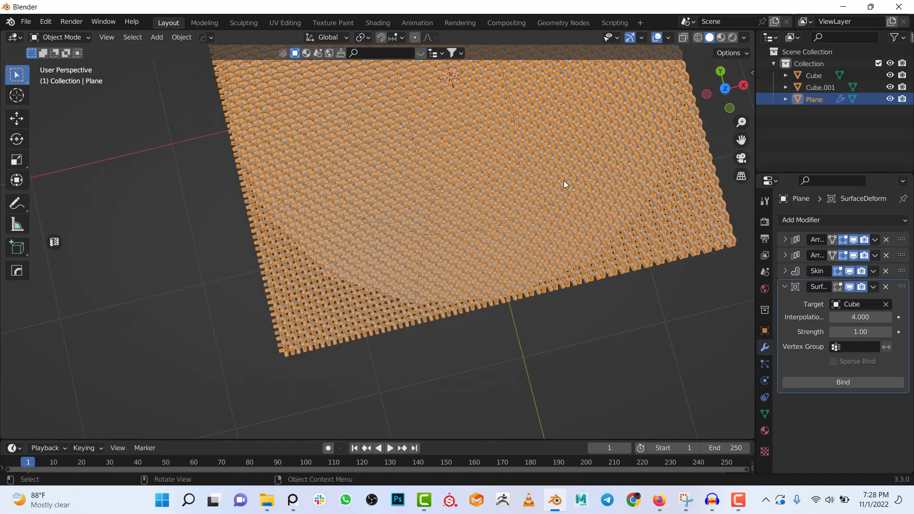
pyautogui.keyDown('shift'); pyautogui.moveTo(578, 190); pyautogui.dragTo(464, 238, button='middle'); pyautogui.keyUp('shift')
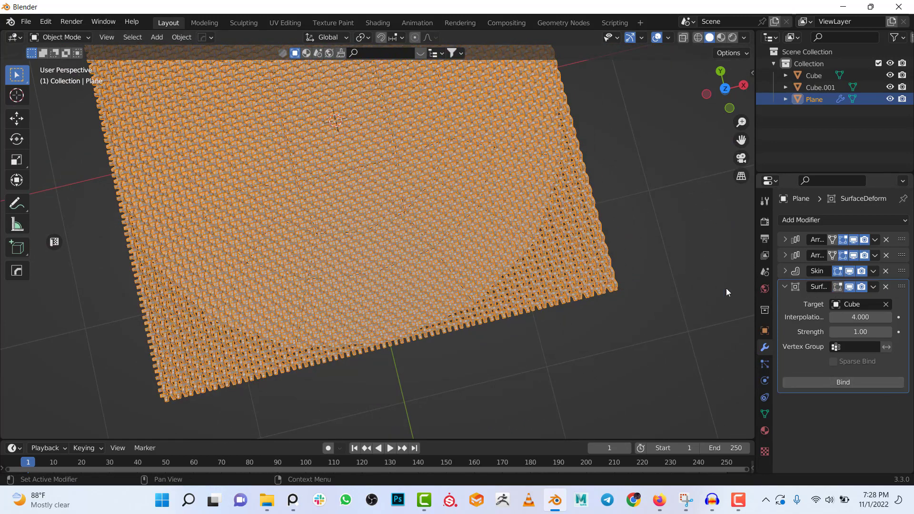
pyautogui.keyDown('shift'); pyautogui.moveTo(465, 226); pyautogui.dragTo(551, 239, button='middle'); pyautogui.keyUp('shift')
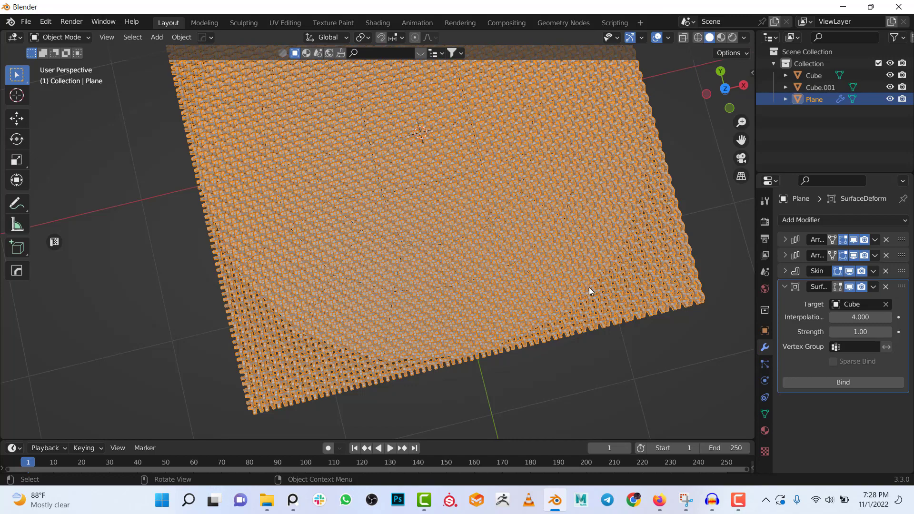
pyautogui.click(842, 382)
pyautogui.scroll(-5, 518, 325)
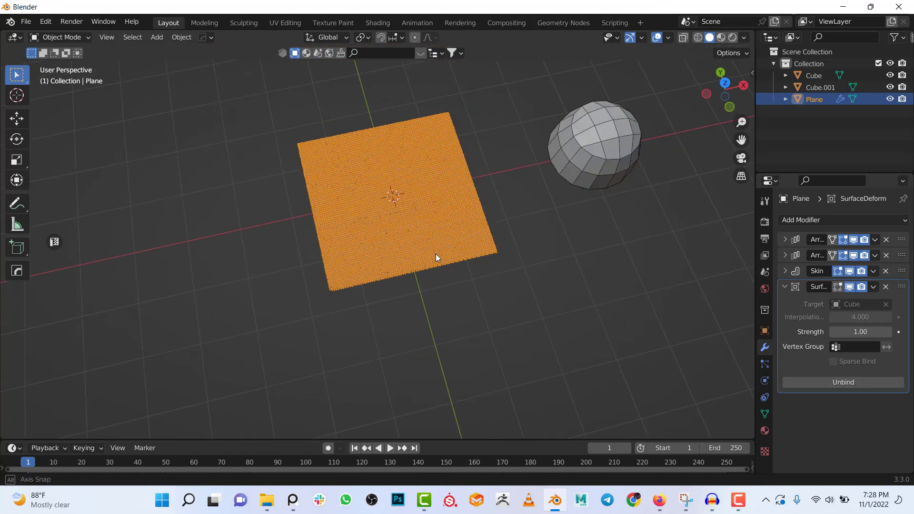
# Step: Set the value of the Cube's Key 1 shape key to 0 so the bound grille takes the dome shape
pyautogui.click(809, 77)
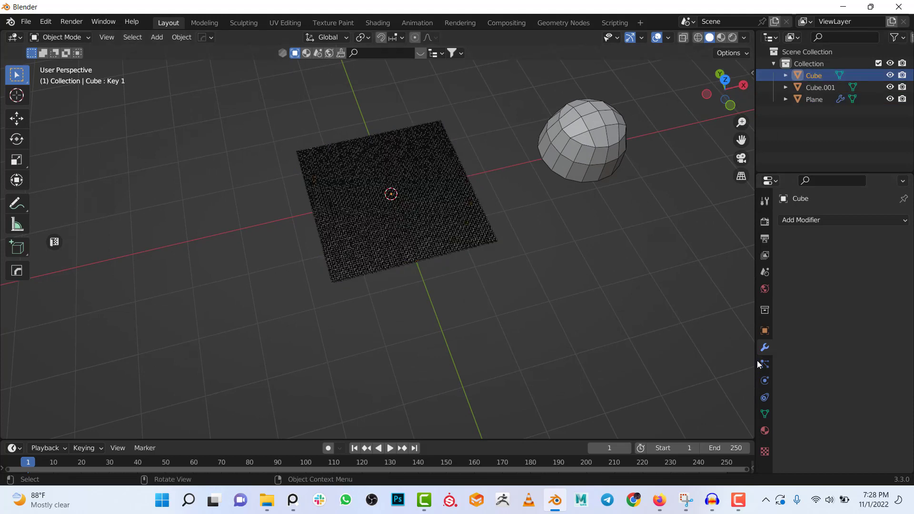
pyautogui.click(765, 413)
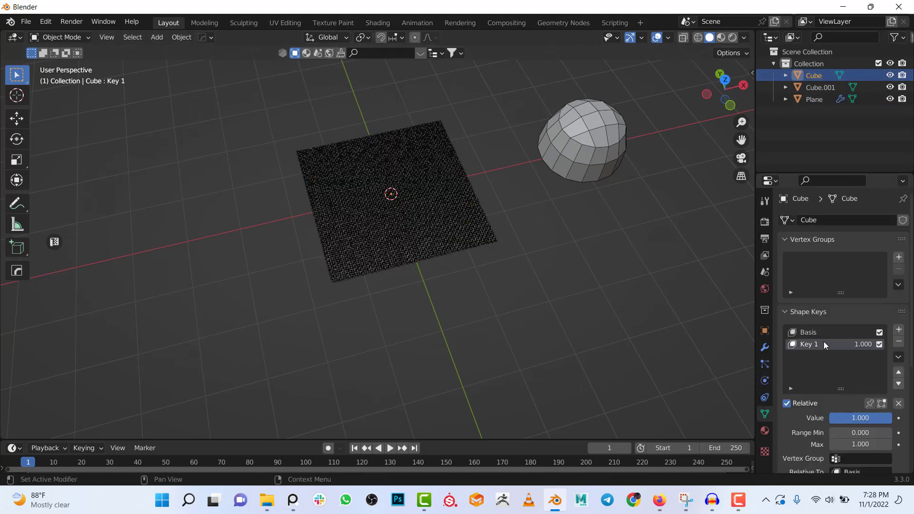
pyautogui.moveTo(888, 418); pyautogui.dragTo(831, 418)
# Step: Examine how the woven grille wraps over the dome, in perspective and front views
pyautogui.scroll(5, 400, 198)
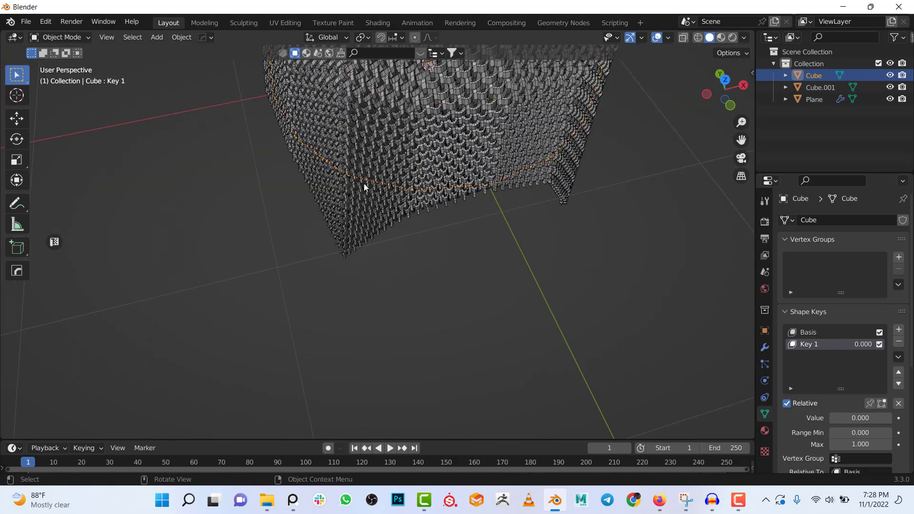
pyautogui.moveTo(364, 187); pyautogui.dragTo(486, 279, button='middle')
pyautogui.click(495, 224)
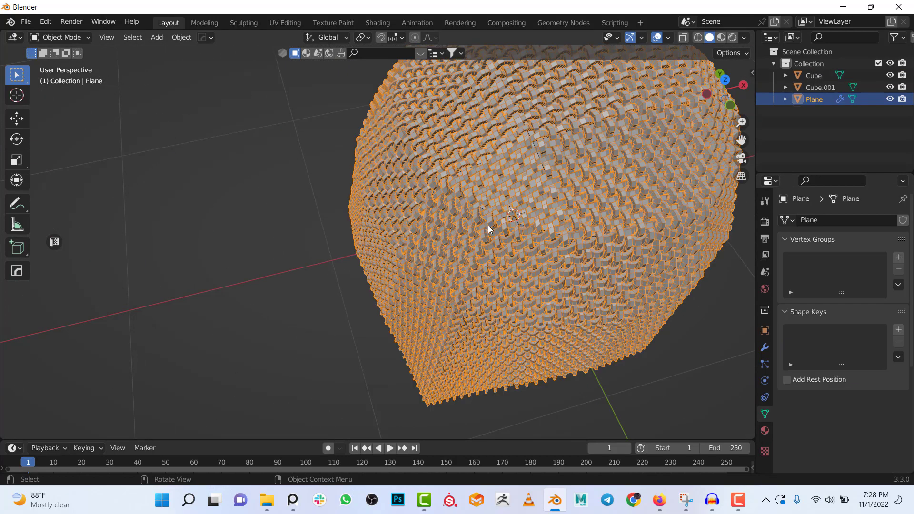
pyautogui.moveTo(489, 229); pyautogui.dragTo(535, 257, button='middle')
pyautogui.press('KP_1')
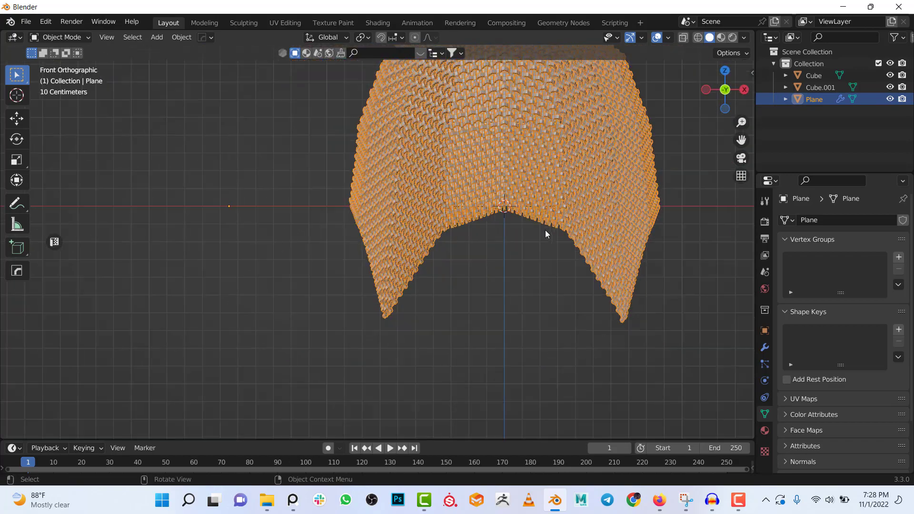
pyautogui.scroll(3, 544, 230)
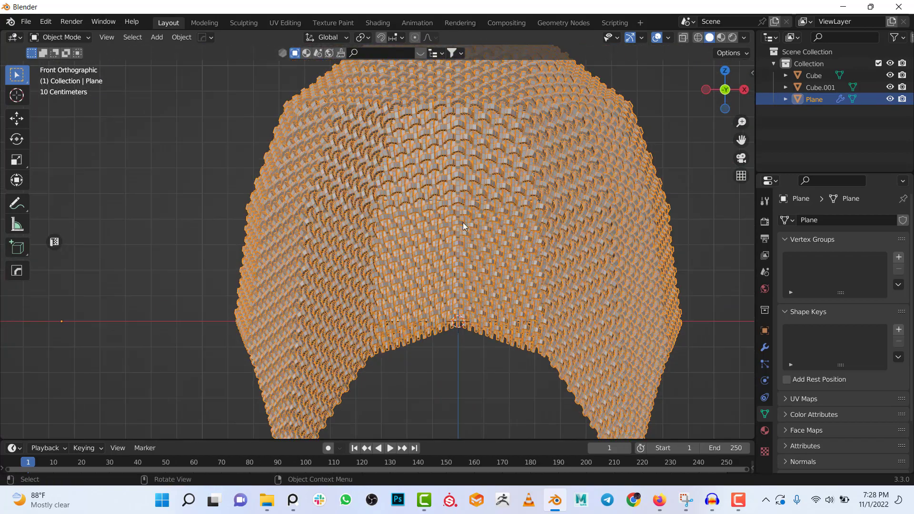
pyautogui.scroll(1, 472, 193)
pyautogui.scroll(-4, 495, 218)
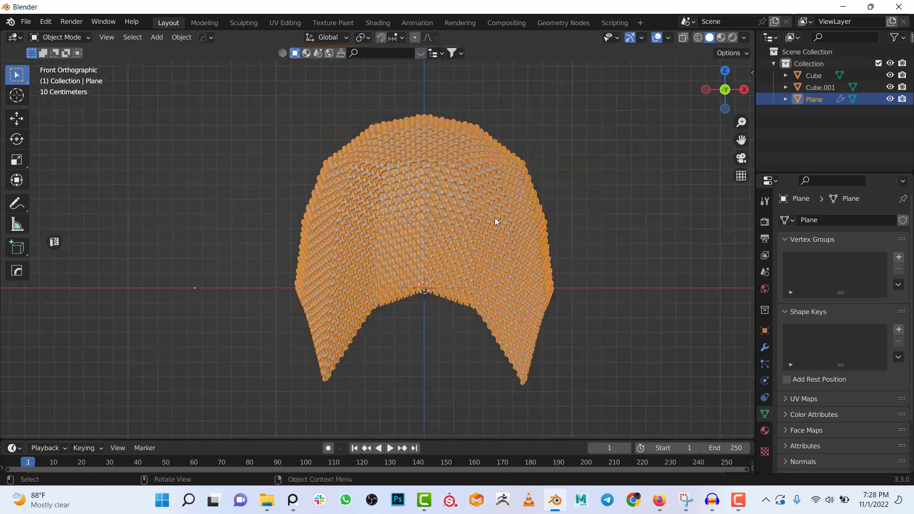
# Step: Add a level 2 Subdivision Surface modifier to the Cube dome, keeping the woven Plane hidden only while doing so
pyautogui.press('h')
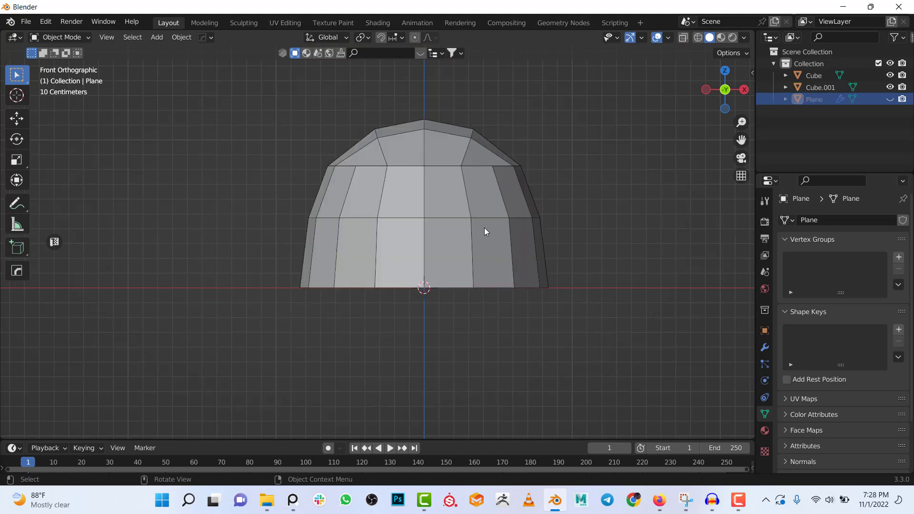
pyautogui.click(484, 228)
pyautogui.hotkey('ctrl', '2')
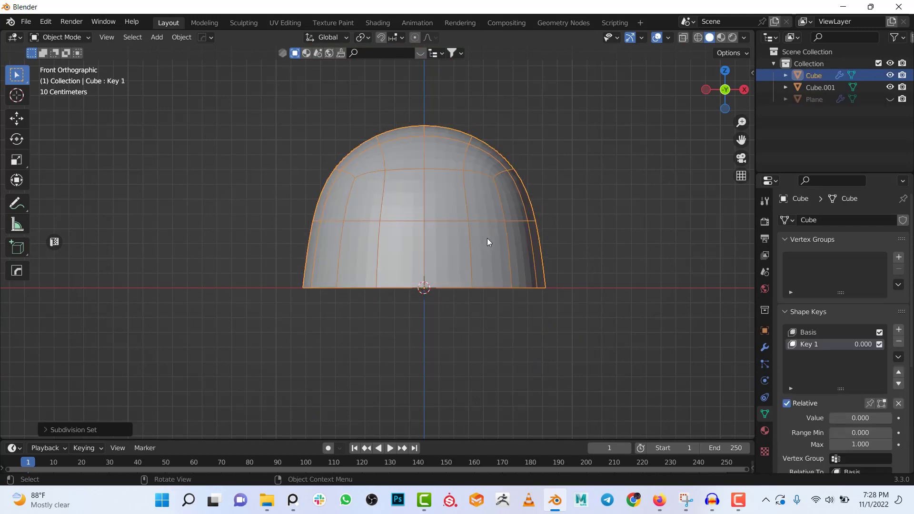
pyautogui.scroll(-3, 487, 238)
pyautogui.hotkey('alt', 'h')
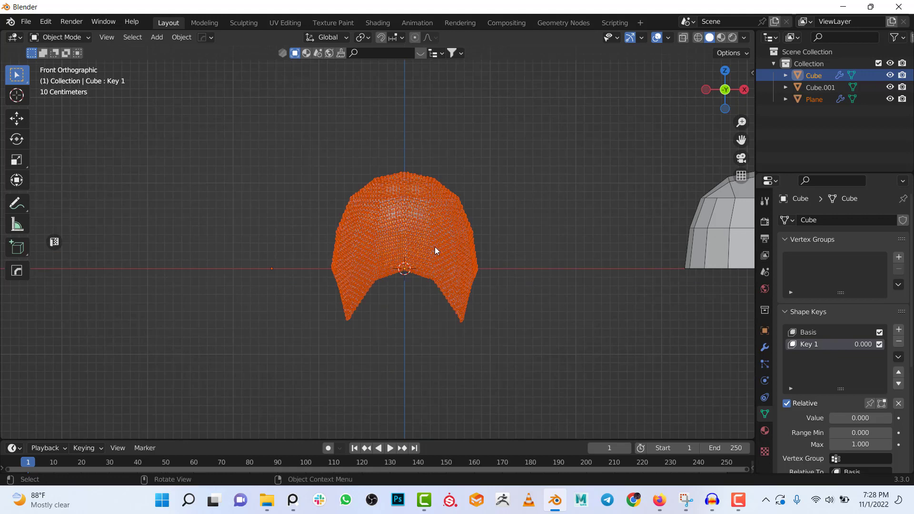
# Step: Set the Cube's Key 1 shape key to 1 and back to 0 to test how the grille flattens and wraps
pyautogui.click(434, 230)
pyautogui.hotkey('shift', 'z')
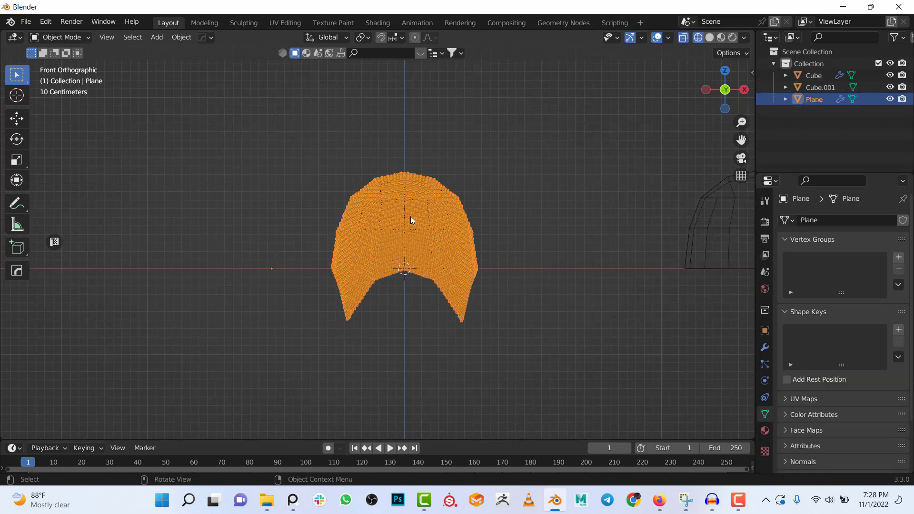
pyautogui.click(407, 216)
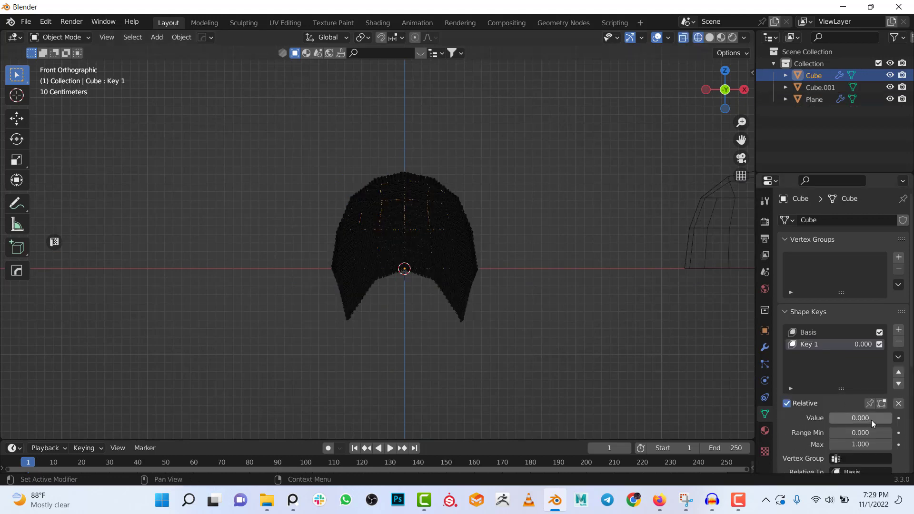
pyautogui.moveTo(871, 420); pyautogui.dragTo(871, 420)
pyautogui.moveTo(846, 416); pyautogui.dragTo(905, 416)
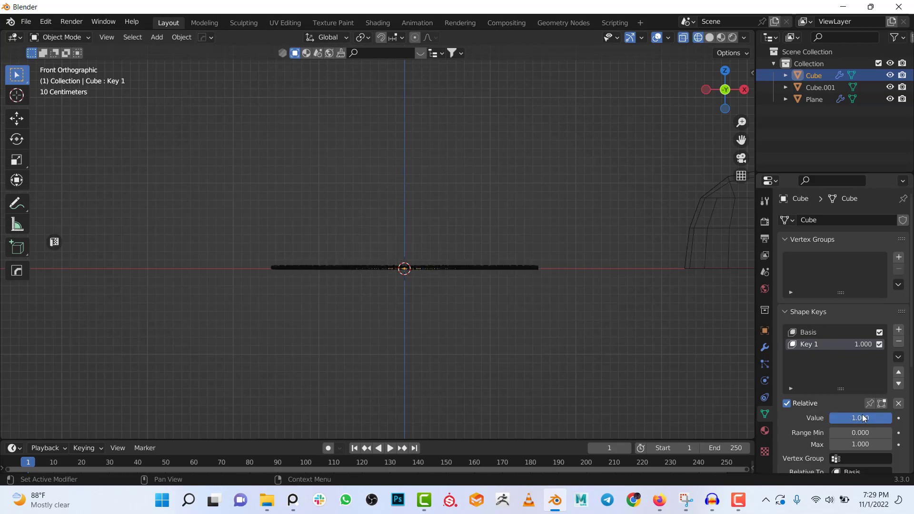
pyautogui.moveTo(409, 286)
pyautogui.mouseDown(button='middle')
pyautogui.moveTo(473, 381)
pyautogui.moveTo(577, 370)
pyautogui.mouseUp(button='middle')
pyautogui.hotkey('shift', 'z')
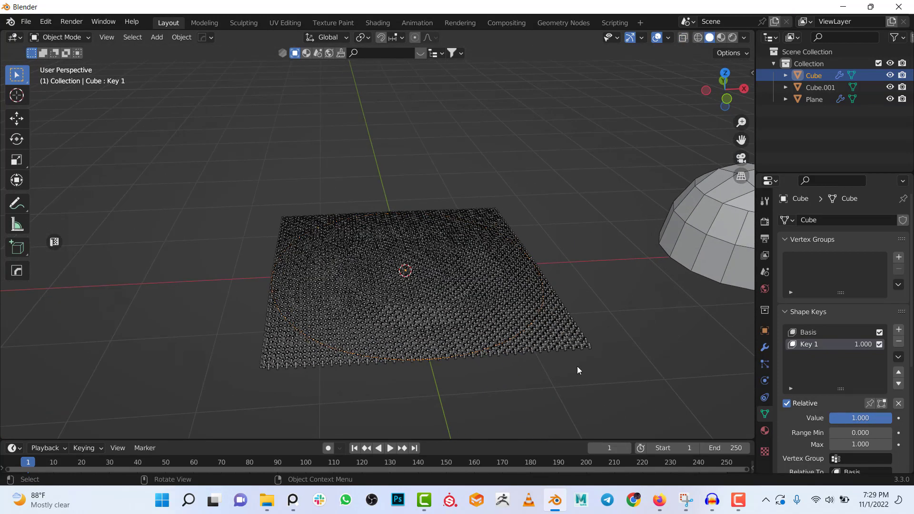
pyautogui.moveTo(871, 418); pyautogui.dragTo(831, 418)
# Step: Hide the Cube dome and select the woven Plane, checking the wrapped grille's surface
pyautogui.scroll(5, 442, 231)
pyautogui.moveTo(424, 242)
pyautogui.mouseDown(button='middle')
pyautogui.moveTo(458, 225)
pyautogui.moveTo(586, 260)
pyautogui.moveTo(459, 248)
pyautogui.moveTo(500, 215)
pyautogui.mouseUp(button='middle')
pyautogui.scroll(-2, 509, 227)
pyautogui.hotkey('shift', 'z')
pyautogui.hotkey('shift', 'z')
pyautogui.press('KP_1')
pyautogui.scroll(3, 460, 234)
pyautogui.scroll(2, 411, 133)
pyautogui.click(412, 134)
pyautogui.scroll(-4, 412, 134)
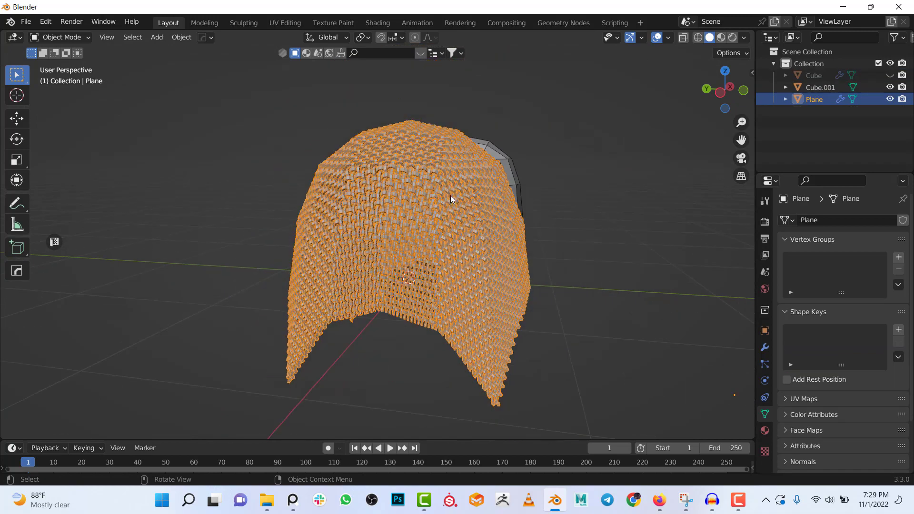
# Step: Apply both Array modifiers of the woven Plane
pyautogui.moveTo(450, 195); pyautogui.dragTo(467, 220, button='middle')
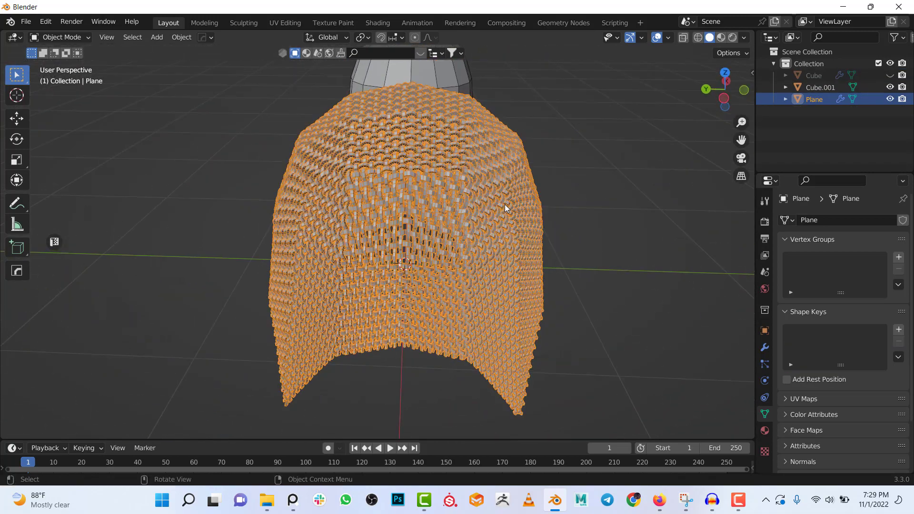
pyautogui.press('Tab')
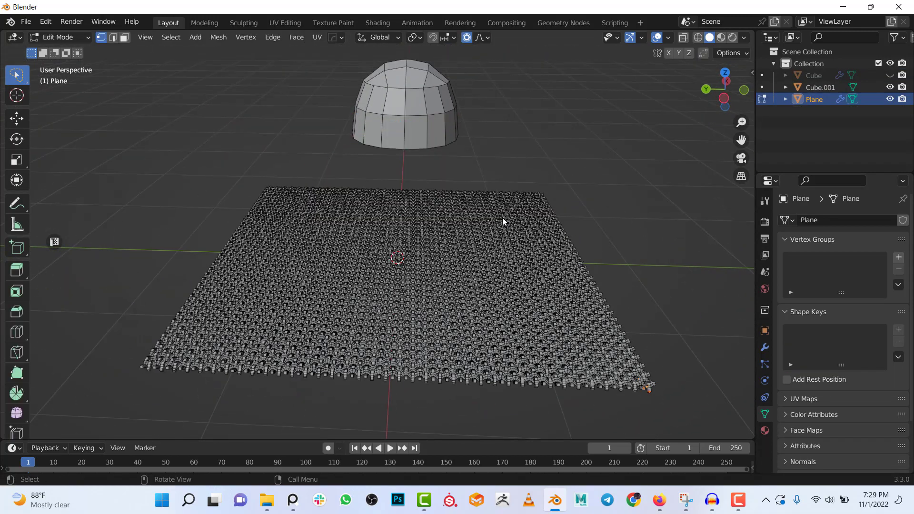
pyautogui.press('Tab')
pyautogui.click(765, 348)
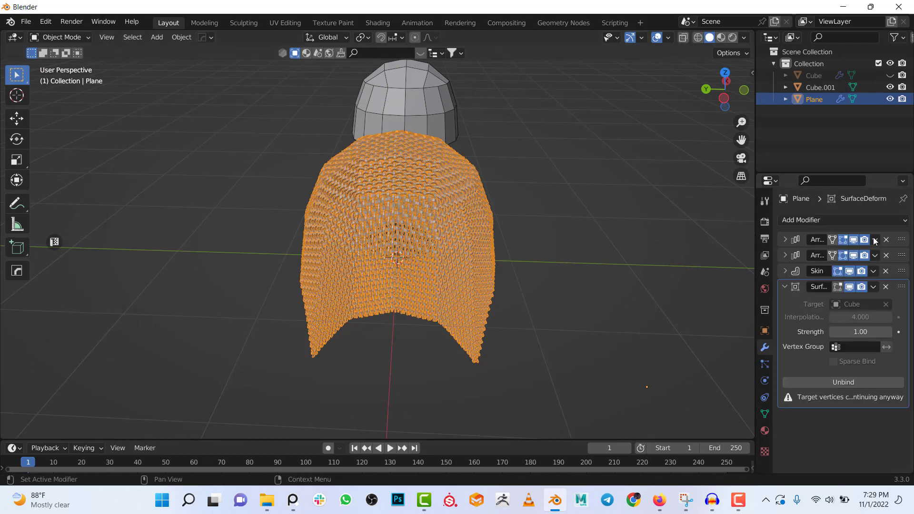
pyautogui.click(875, 240)
pyautogui.click(852, 249)
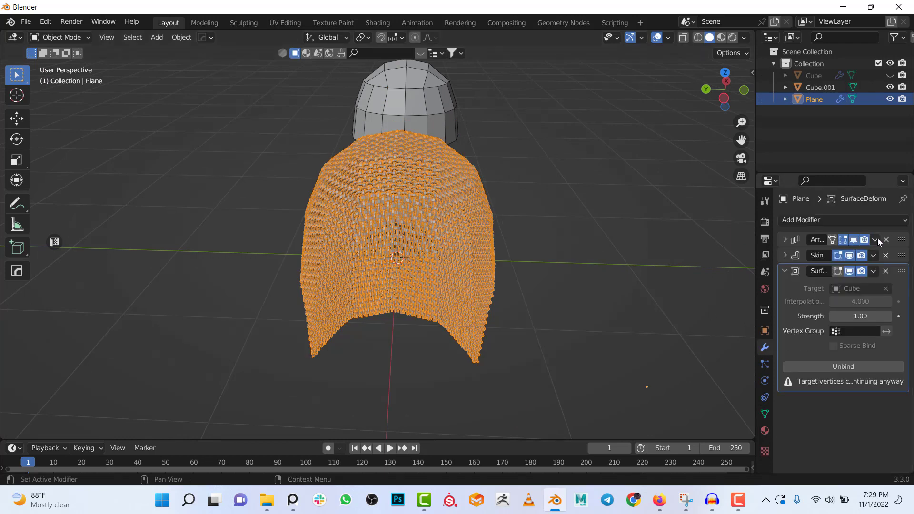
pyautogui.click(875, 239)
pyautogui.click(860, 252)
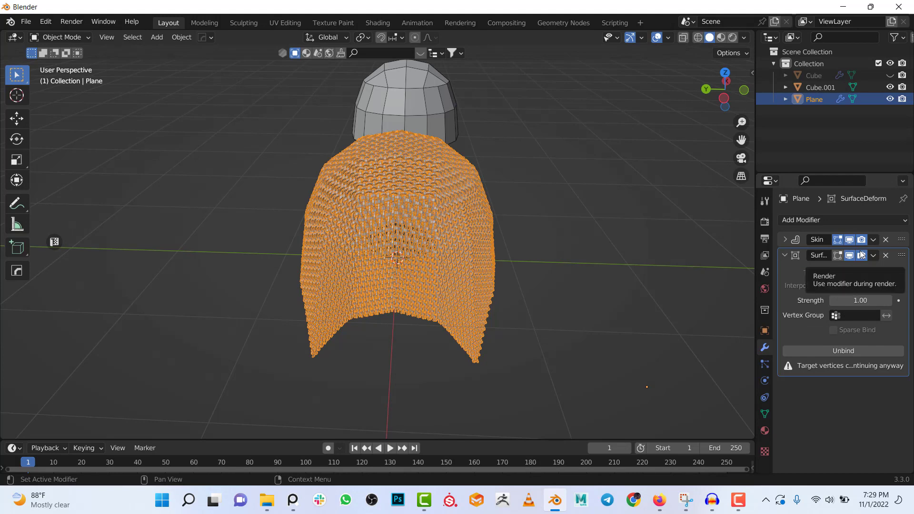
# Step: Apply the Plane's Skin and Surface Deform modifiers to turn the wrapped grille into real geometry
pyautogui.click(874, 240)
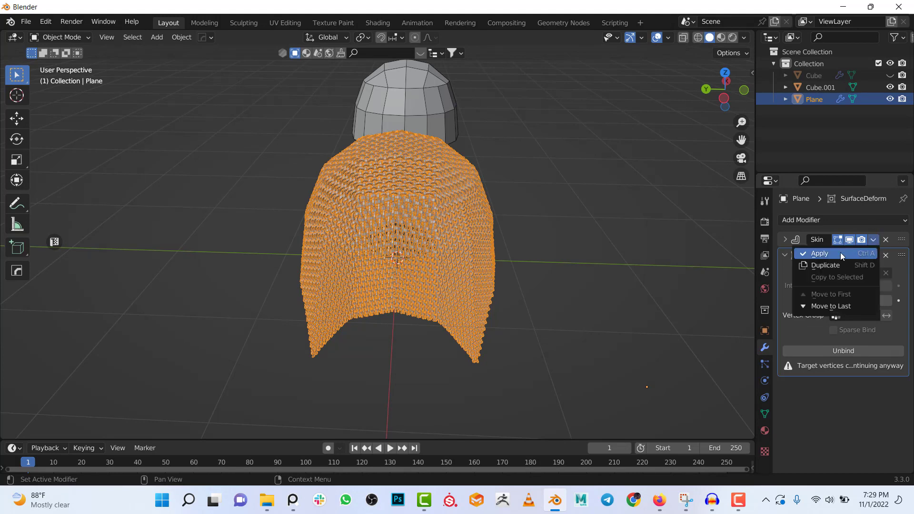
pyautogui.click(840, 252)
pyautogui.click(875, 240)
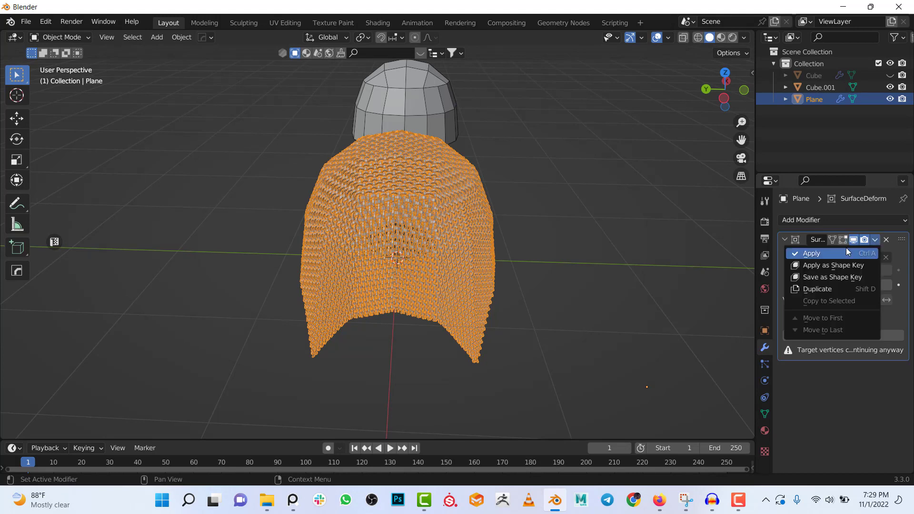
pyautogui.click(846, 248)
# Step: In front view, delete all of the woven mesh hanging below the X axis, including hidden geometry, and return to Object Mode
pyautogui.scroll(-3, 418, 219)
pyautogui.press('KP_1')
pyautogui.press('KP_Decimal')
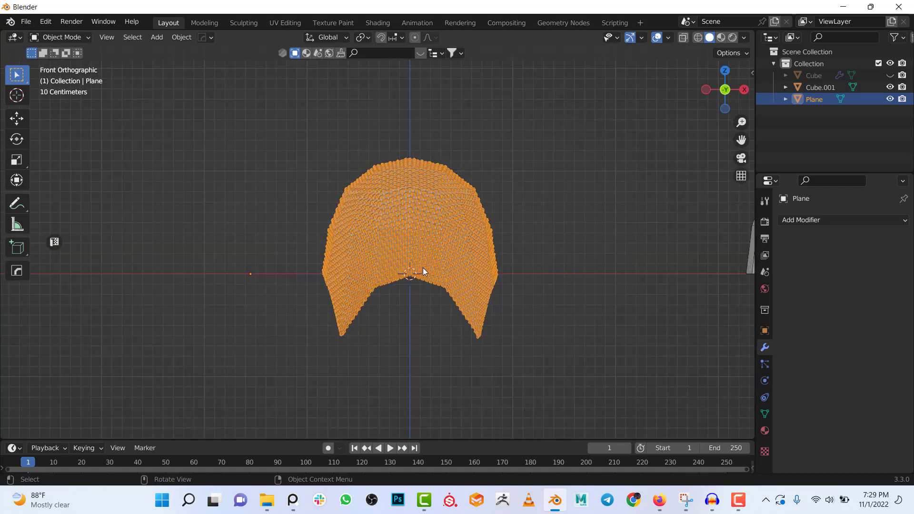
pyautogui.scroll(4, 419, 267)
pyautogui.press('Tab')
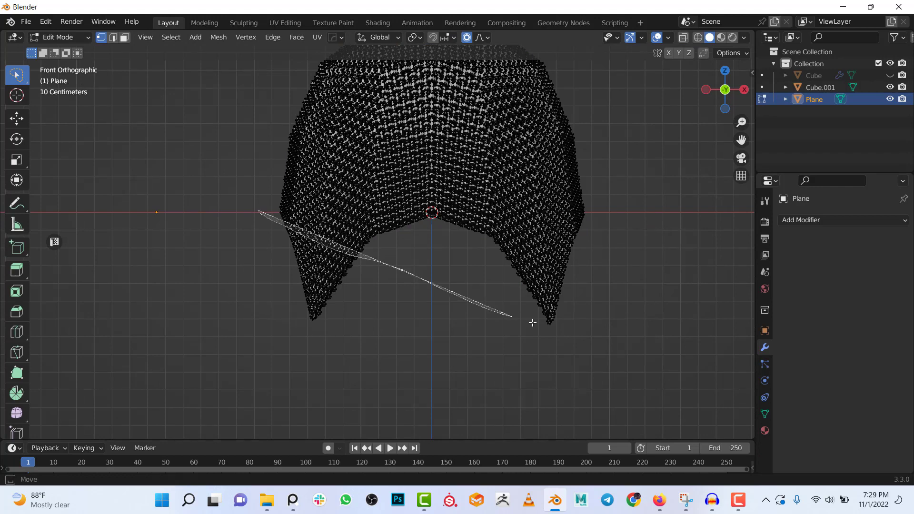
pyautogui.keyDown('ctrl'); pyautogui.moveTo(532, 323); pyautogui.dragTo(533, 324, button='right'); pyautogui.keyUp('ctrl')
pyautogui.moveTo(14, 75); pyautogui.dragTo(57, 110)
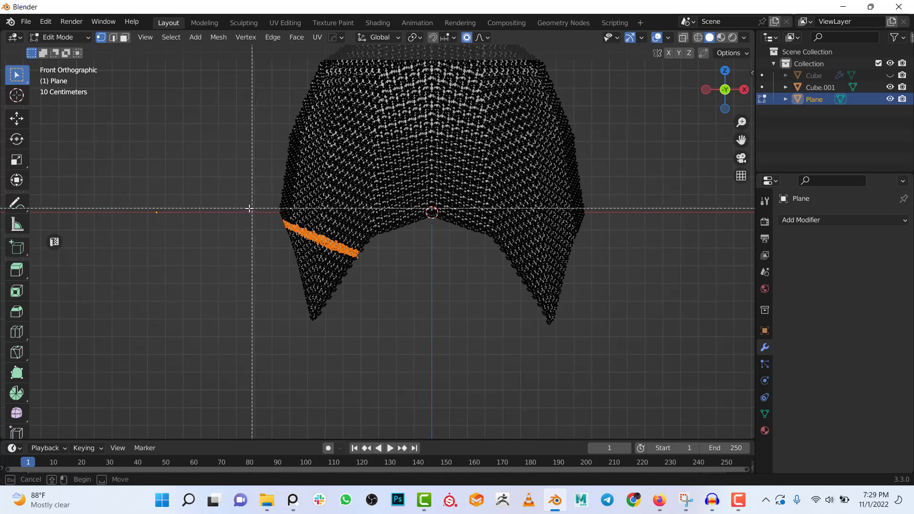
pyautogui.moveTo(250, 213); pyautogui.dragTo(712, 410)
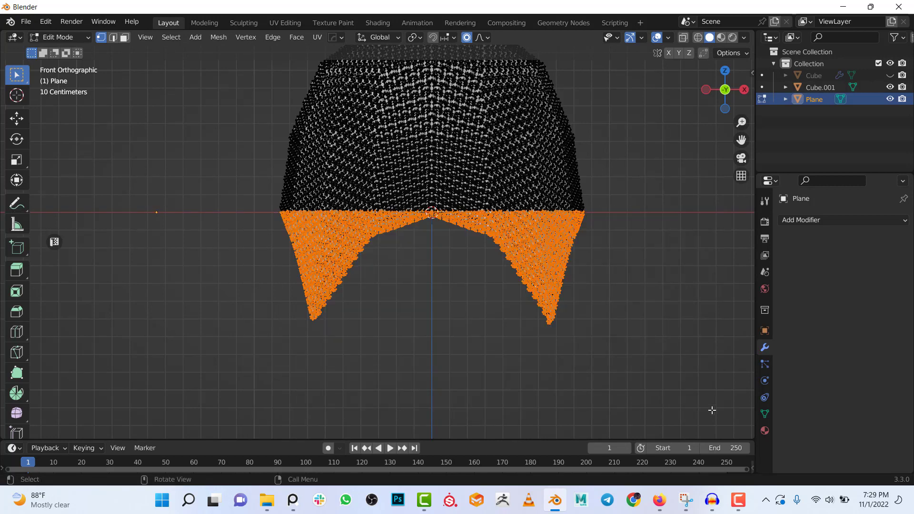
pyautogui.click(697, 38)
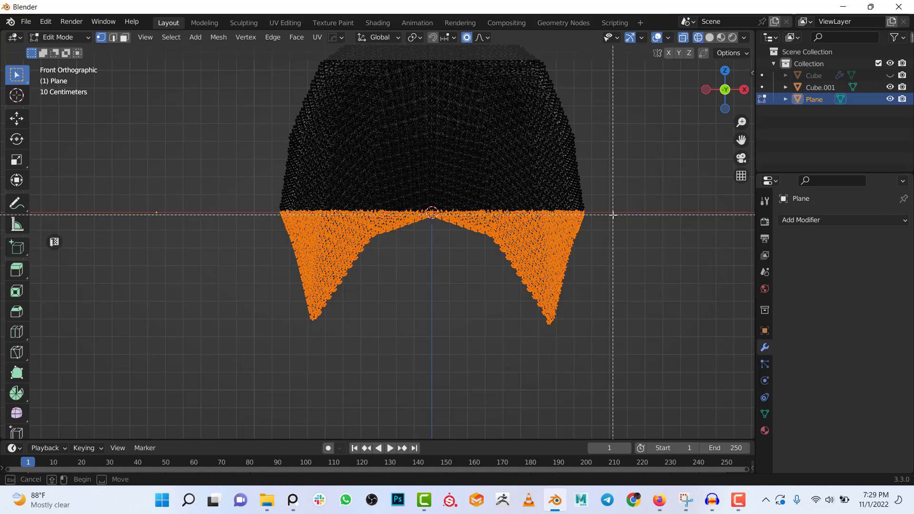
pyautogui.moveTo(613, 211); pyautogui.dragTo(40, 339)
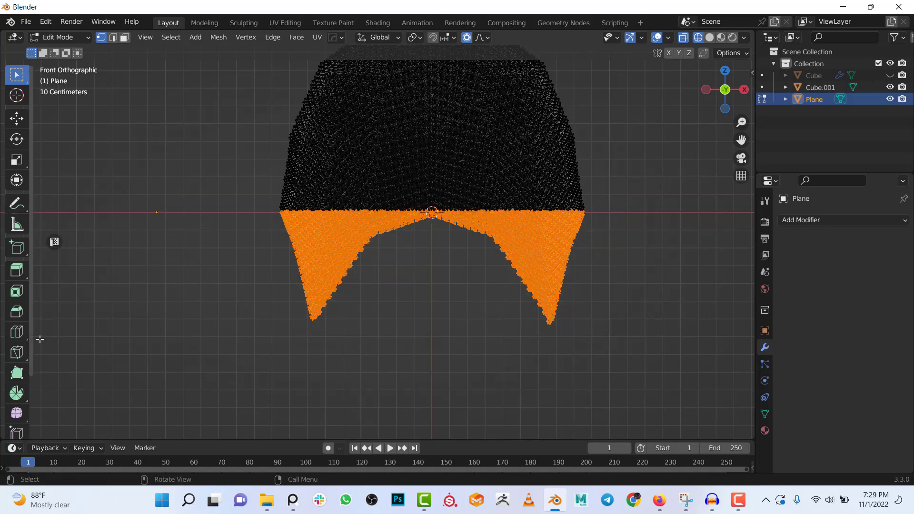
pyautogui.press('x')
pyautogui.click(385, 296)
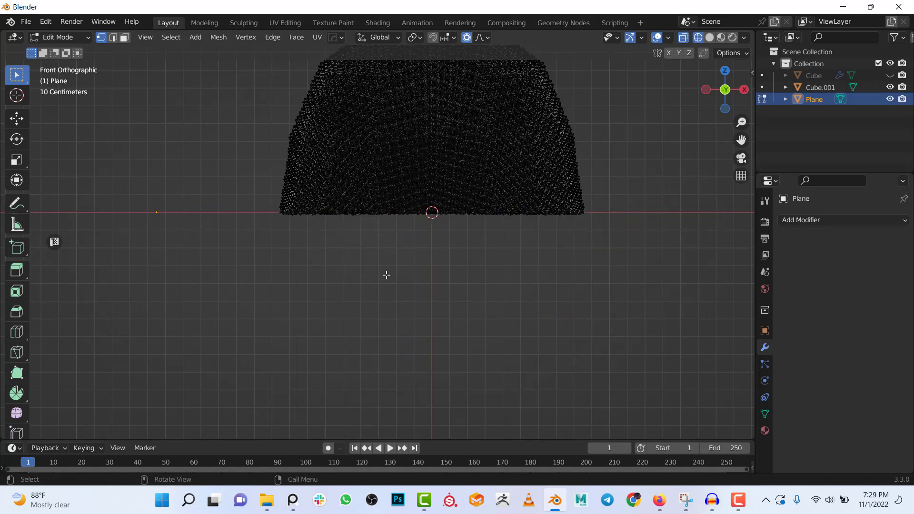
pyautogui.press('Tab')
pyautogui.hotkey('shift', 'z')
# Step: Duplicate the trimmed woven dome in place, working in front orthographic view
pyautogui.moveTo(373, 216)
pyautogui.mouseDown(button='middle')
pyautogui.moveTo(450, 258)
pyautogui.moveTo(466, 231)
pyautogui.moveTo(428, 238)
pyautogui.moveTo(418, 206)
pyautogui.mouseUp(button='middle')
pyautogui.hotkey('alt', 'a')
pyautogui.scroll(4, 414, 205)
pyautogui.scroll(-5, 414, 206)
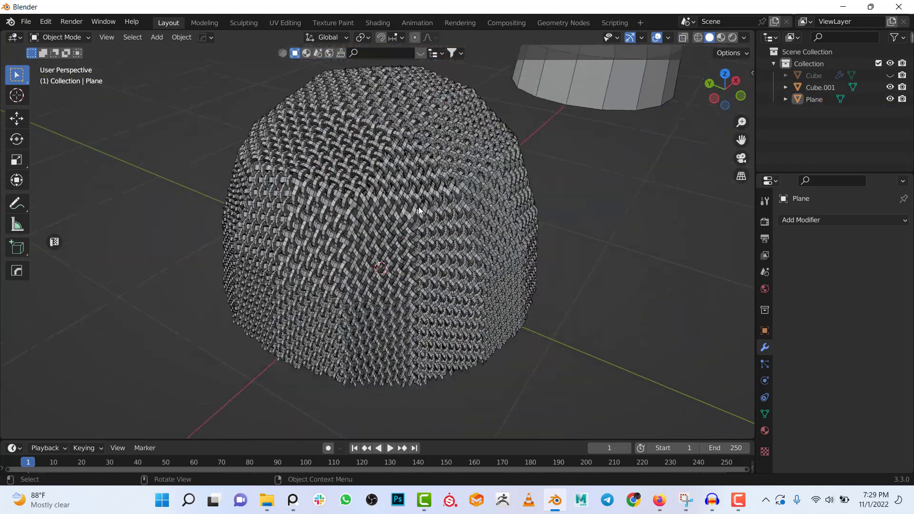
pyautogui.click(422, 225)
pyautogui.press('KP_5')
pyautogui.press('KP_1')
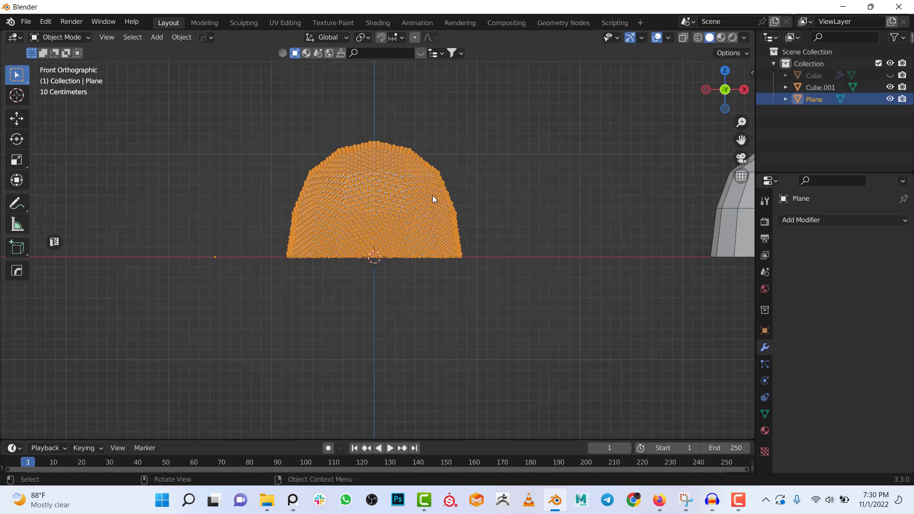
pyautogui.hotkey('shift', 'd')
pyautogui.rightClick(430, 163)
# Step: Use the 3D cursor as pivot and rotate the duplicated dome half a turn so it sits upside down beneath the original
pyautogui.press('r')
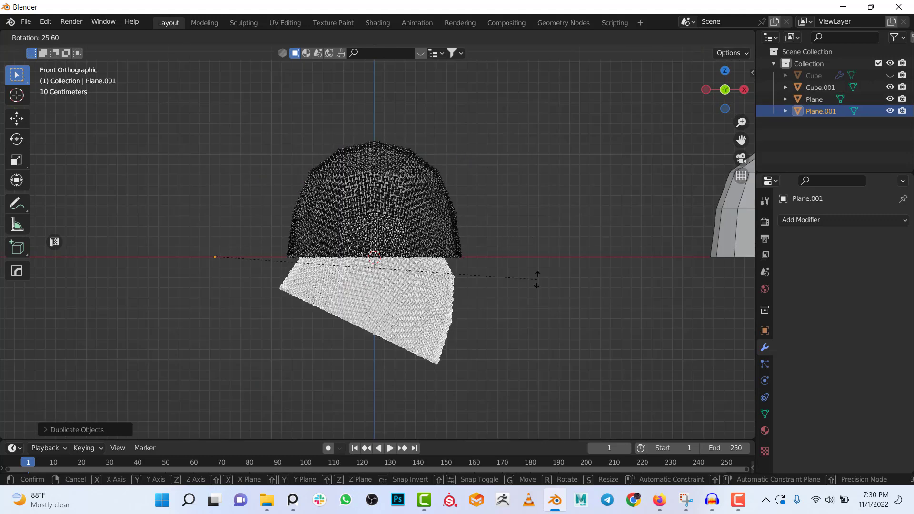
pyautogui.rightClick(451, 253)
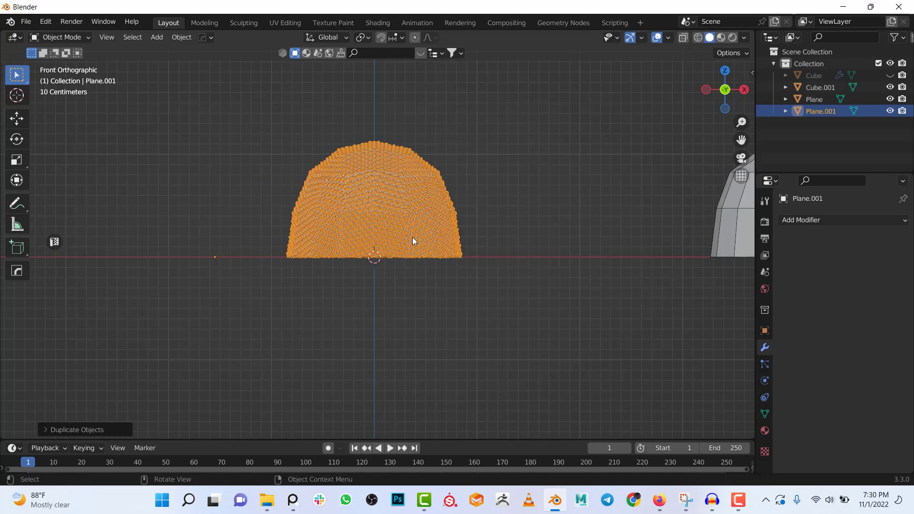
pyautogui.press('.')
pyautogui.click(495, 229)
pyautogui.press('r')
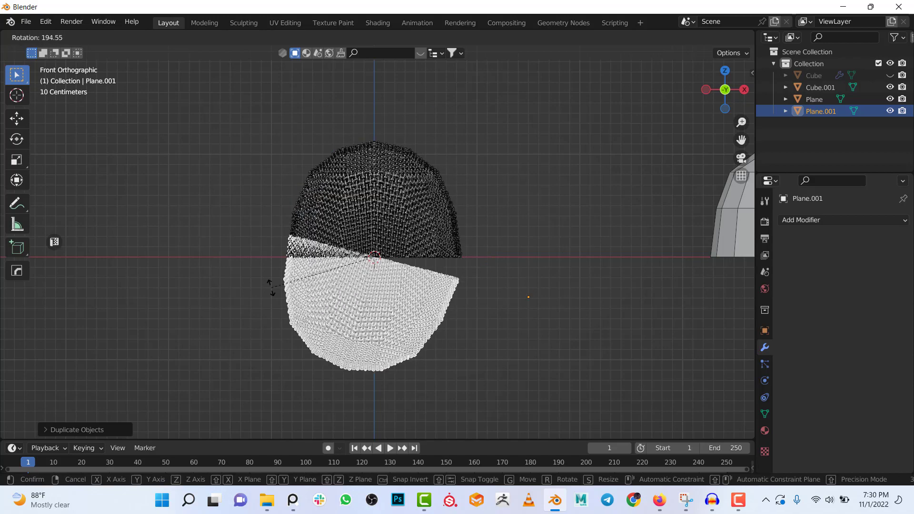
pyautogui.click(323, 286)
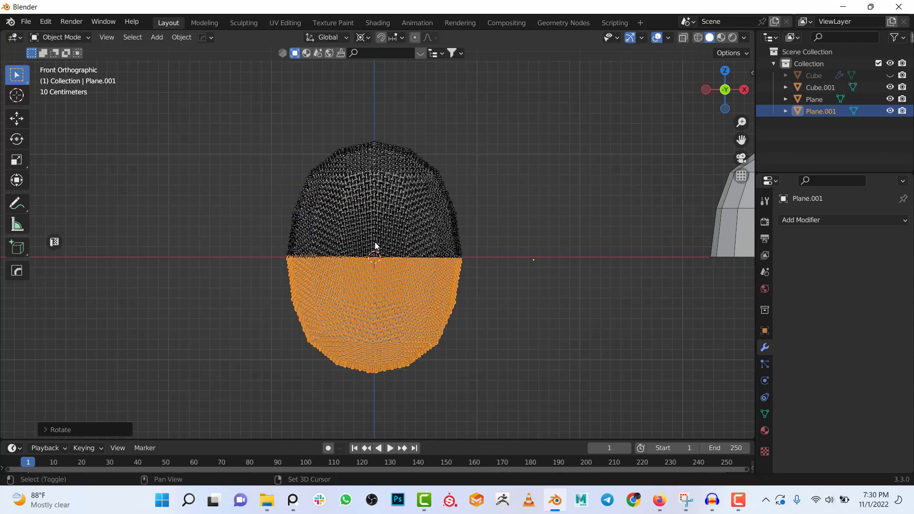
# Step: Add a cylinder at the seam between the two domes, flatten it along Z into a thin band, and scale it to about 0.87
pyautogui.hotkey('shift', 'a')
pyautogui.moveTo(374, 229)
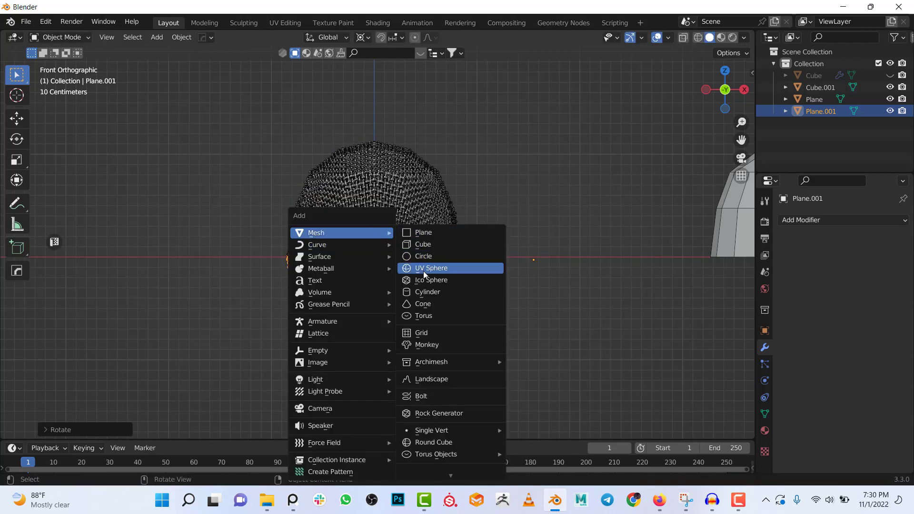
pyautogui.click(417, 291)
pyautogui.press('s')
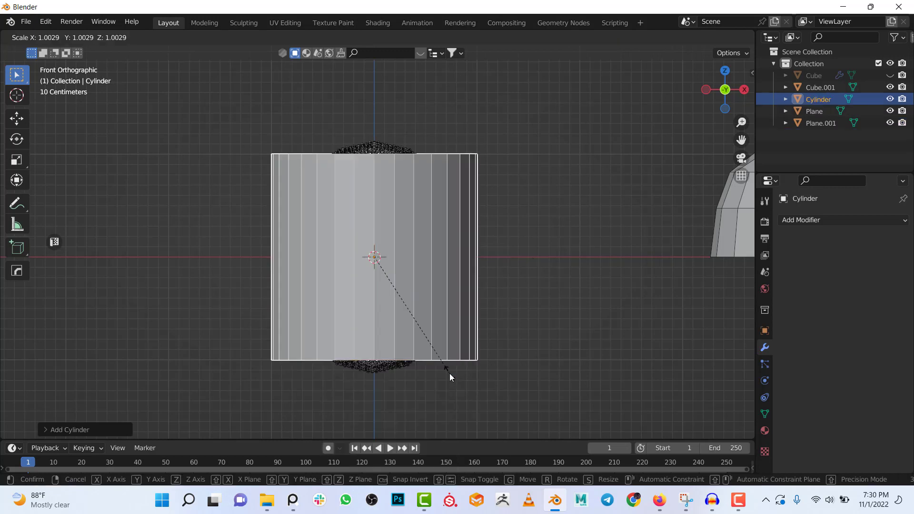
pyautogui.press('z')
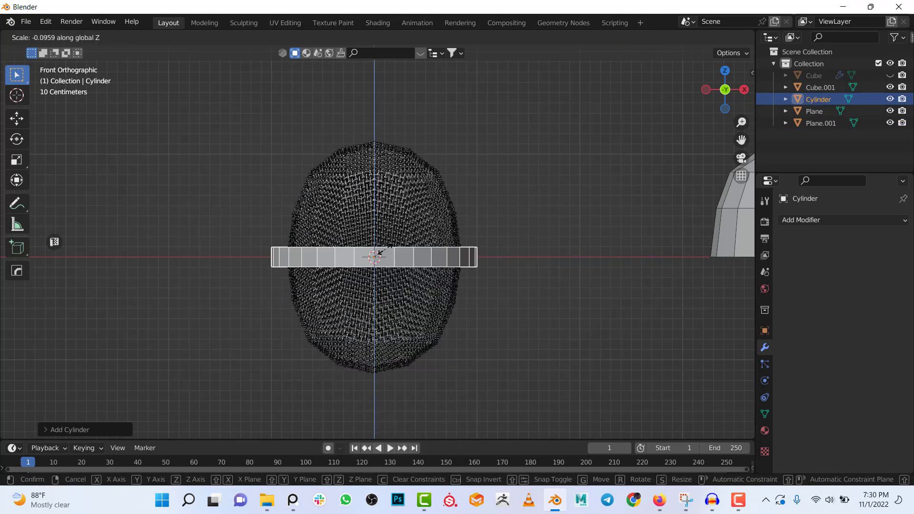
pyautogui.click(412, 248)
pyautogui.press('s')
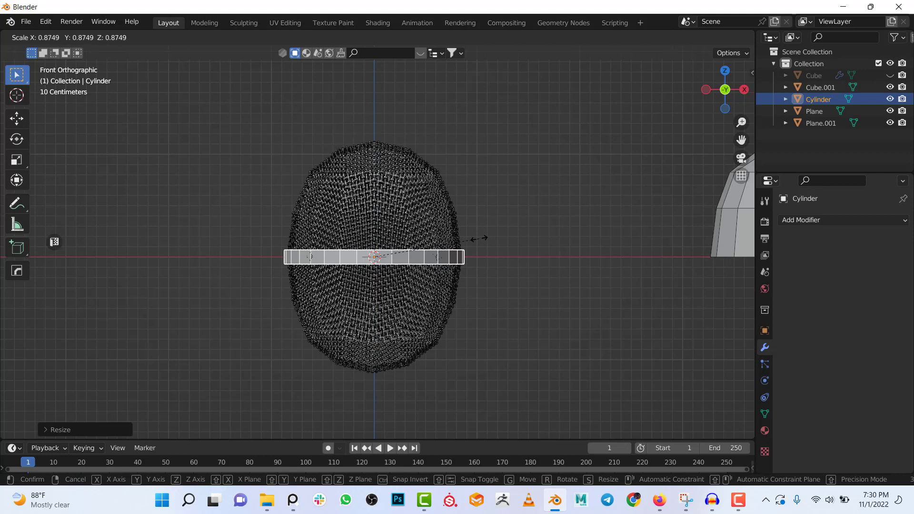
pyautogui.click(478, 237)
# Step: Clear the selection and hide the viewport overlays for an unobstructed perspective view of the microphone head
pyautogui.hotkey('alt', 'a')
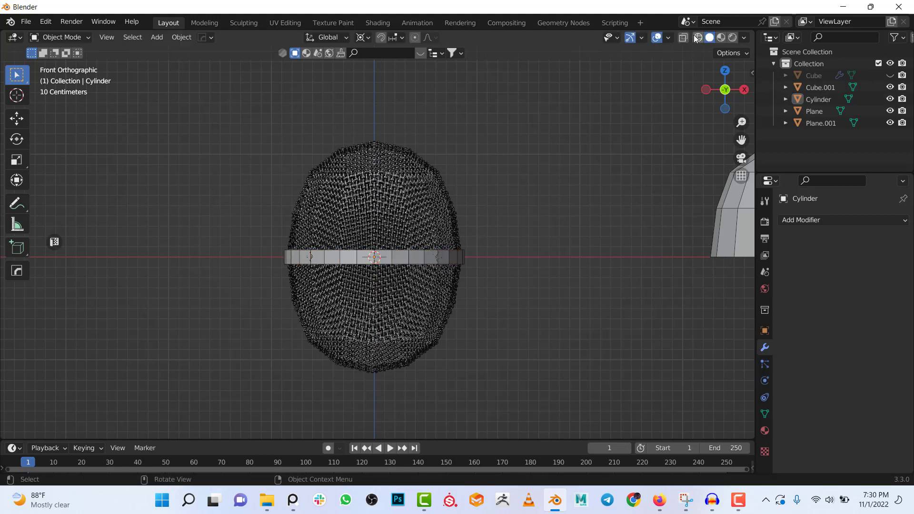
pyautogui.click(660, 38)
pyautogui.moveTo(435, 200); pyautogui.dragTo(484, 220, button='middle')
pyautogui.scroll(3, 437, 229)
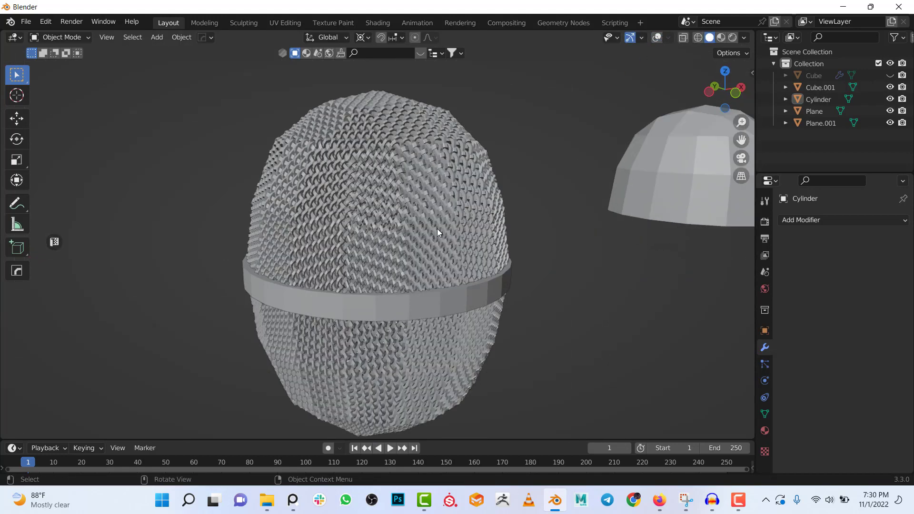
# Step: Examine the woven grille and the band around its middle up close and from several angles
pyautogui.scroll(-4, 358, 155)
pyautogui.moveTo(381, 207); pyautogui.dragTo(441, 212, button='middle')
pyautogui.scroll(6, 442, 211)
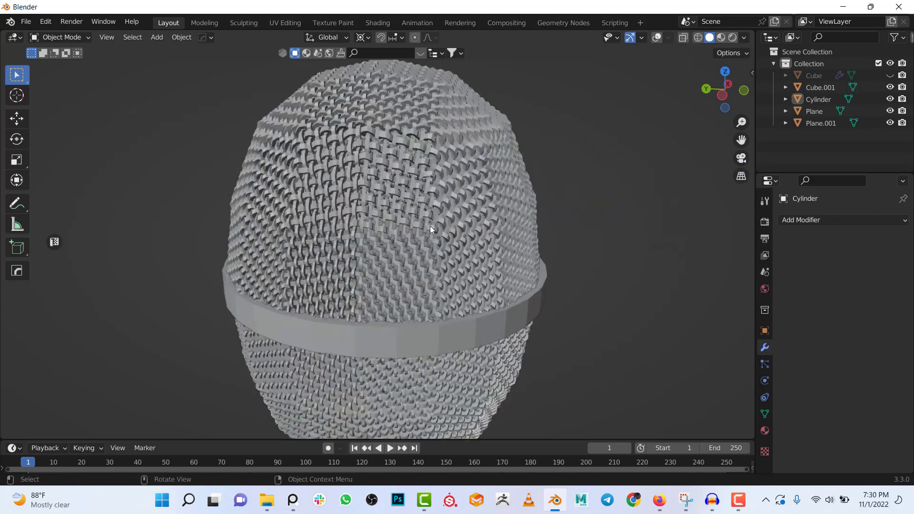
pyautogui.scroll(-3, 318, 272)
pyautogui.moveTo(344, 273); pyautogui.dragTo(390, 256, button='middle')
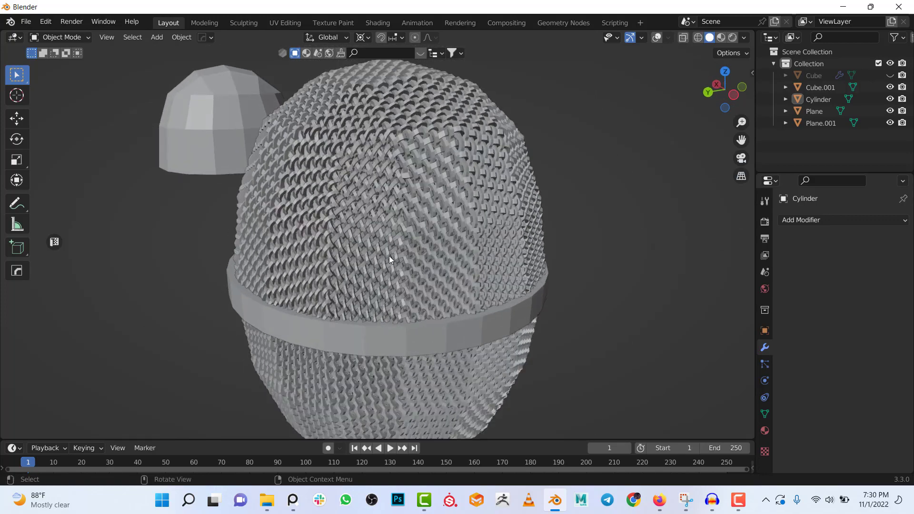
pyautogui.scroll(4, 407, 247)
pyautogui.scroll(-5, 407, 247)
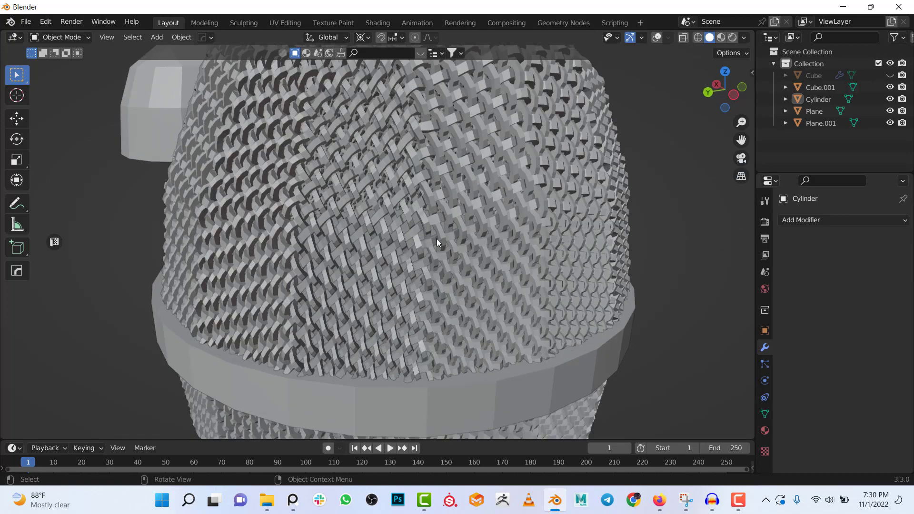
pyautogui.moveTo(462, 250); pyautogui.dragTo(432, 247, button='middle')
pyautogui.scroll(-2, 433, 247)
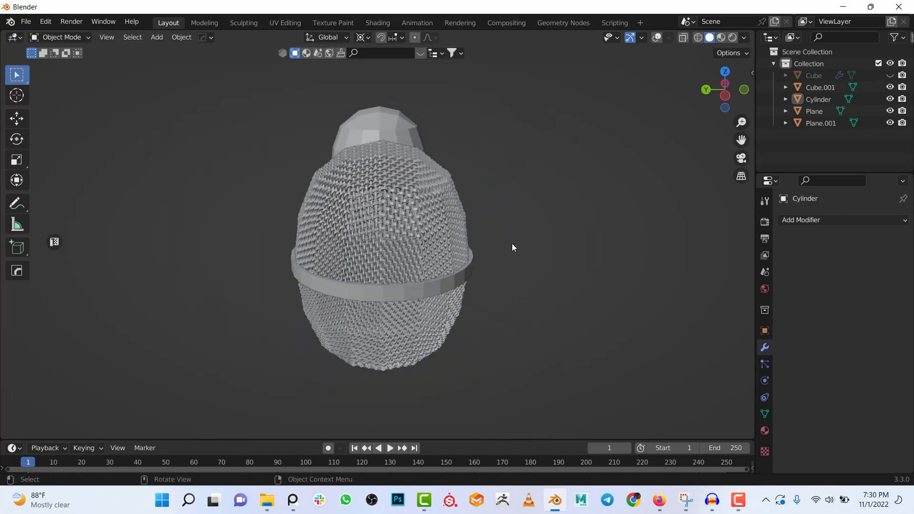